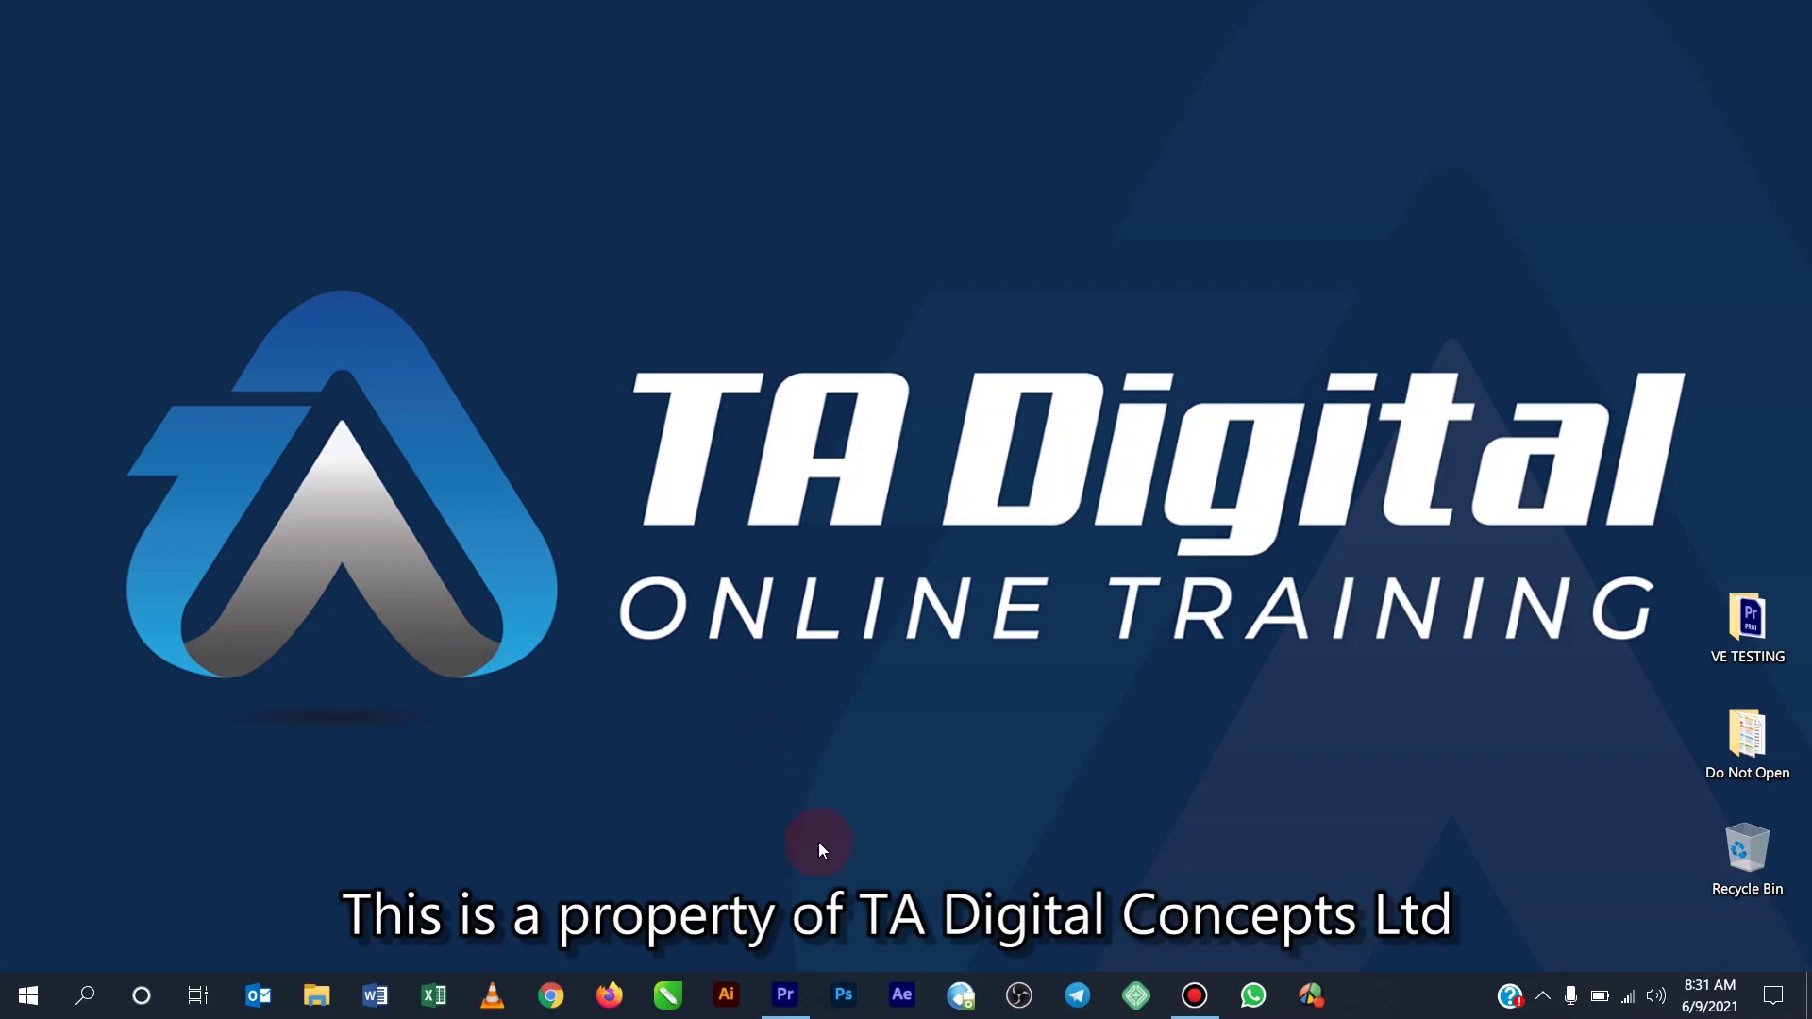
Step: Restore the Premiere Pro window showing the VE TESTING project and its TA Intro sequence
click(785, 996)
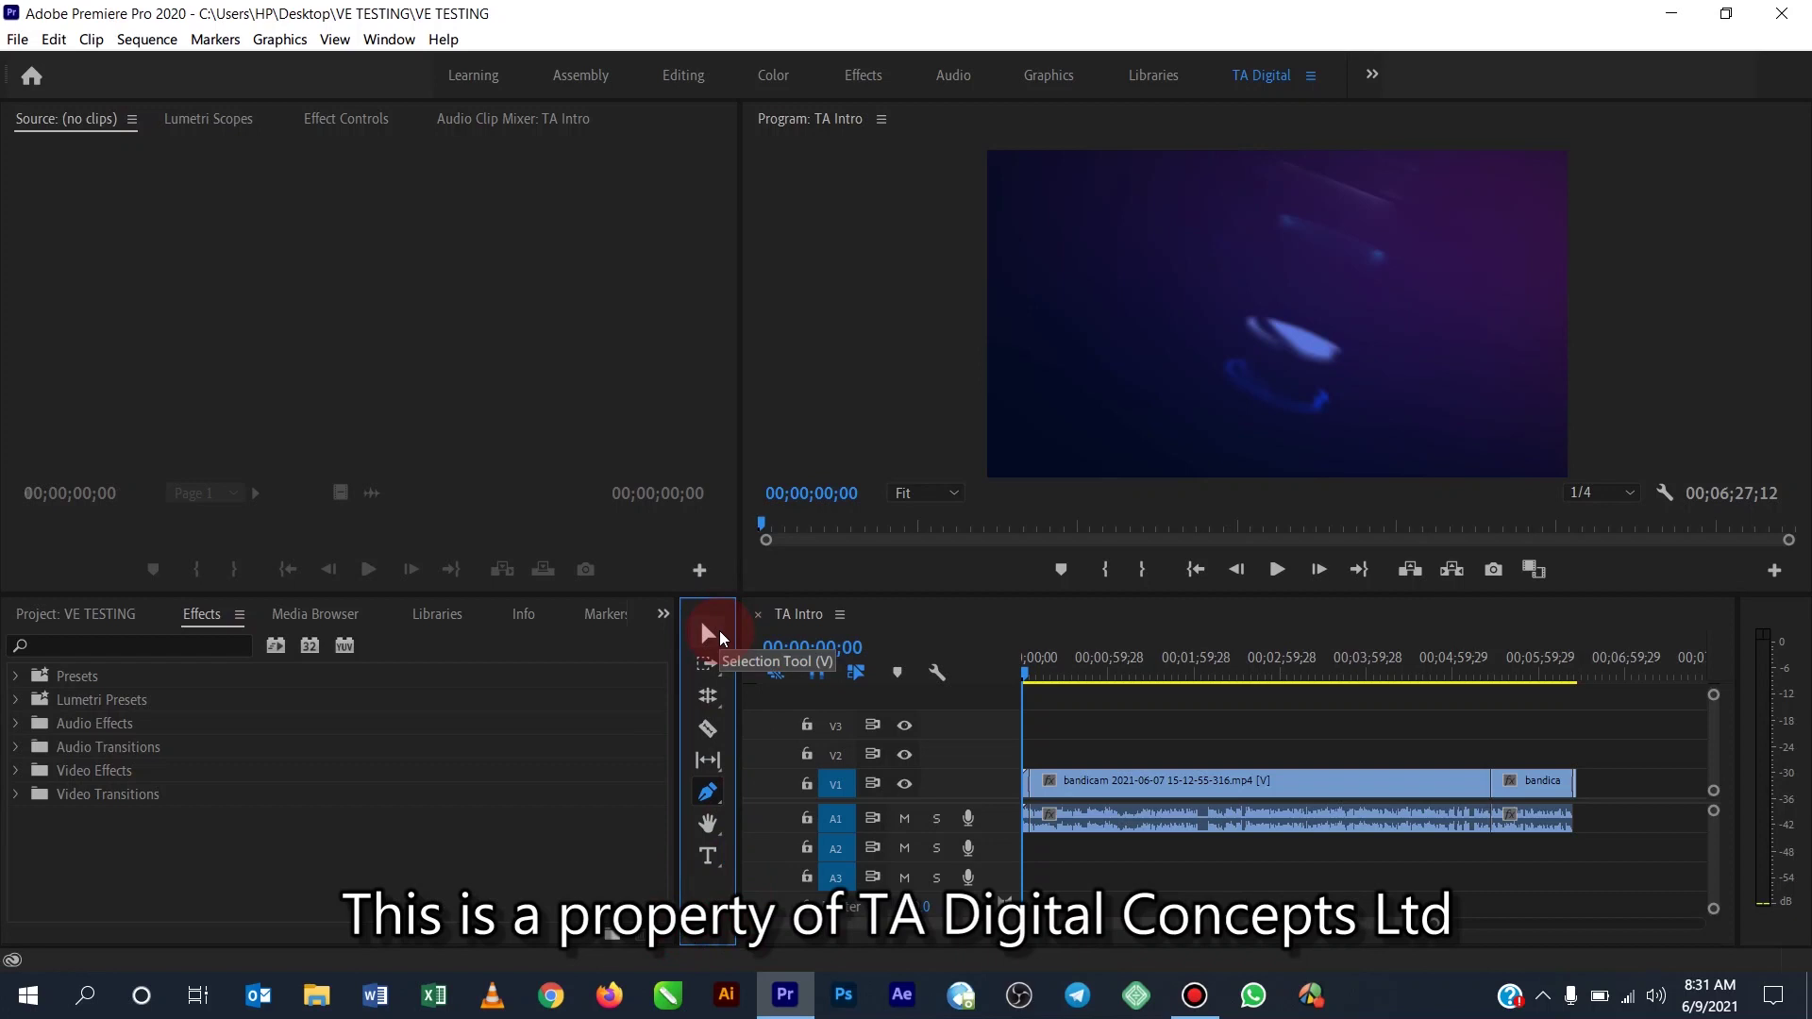
Step: Drag the short second bandicam clip from V1 up to V2, keeping its time position
click(713, 634)
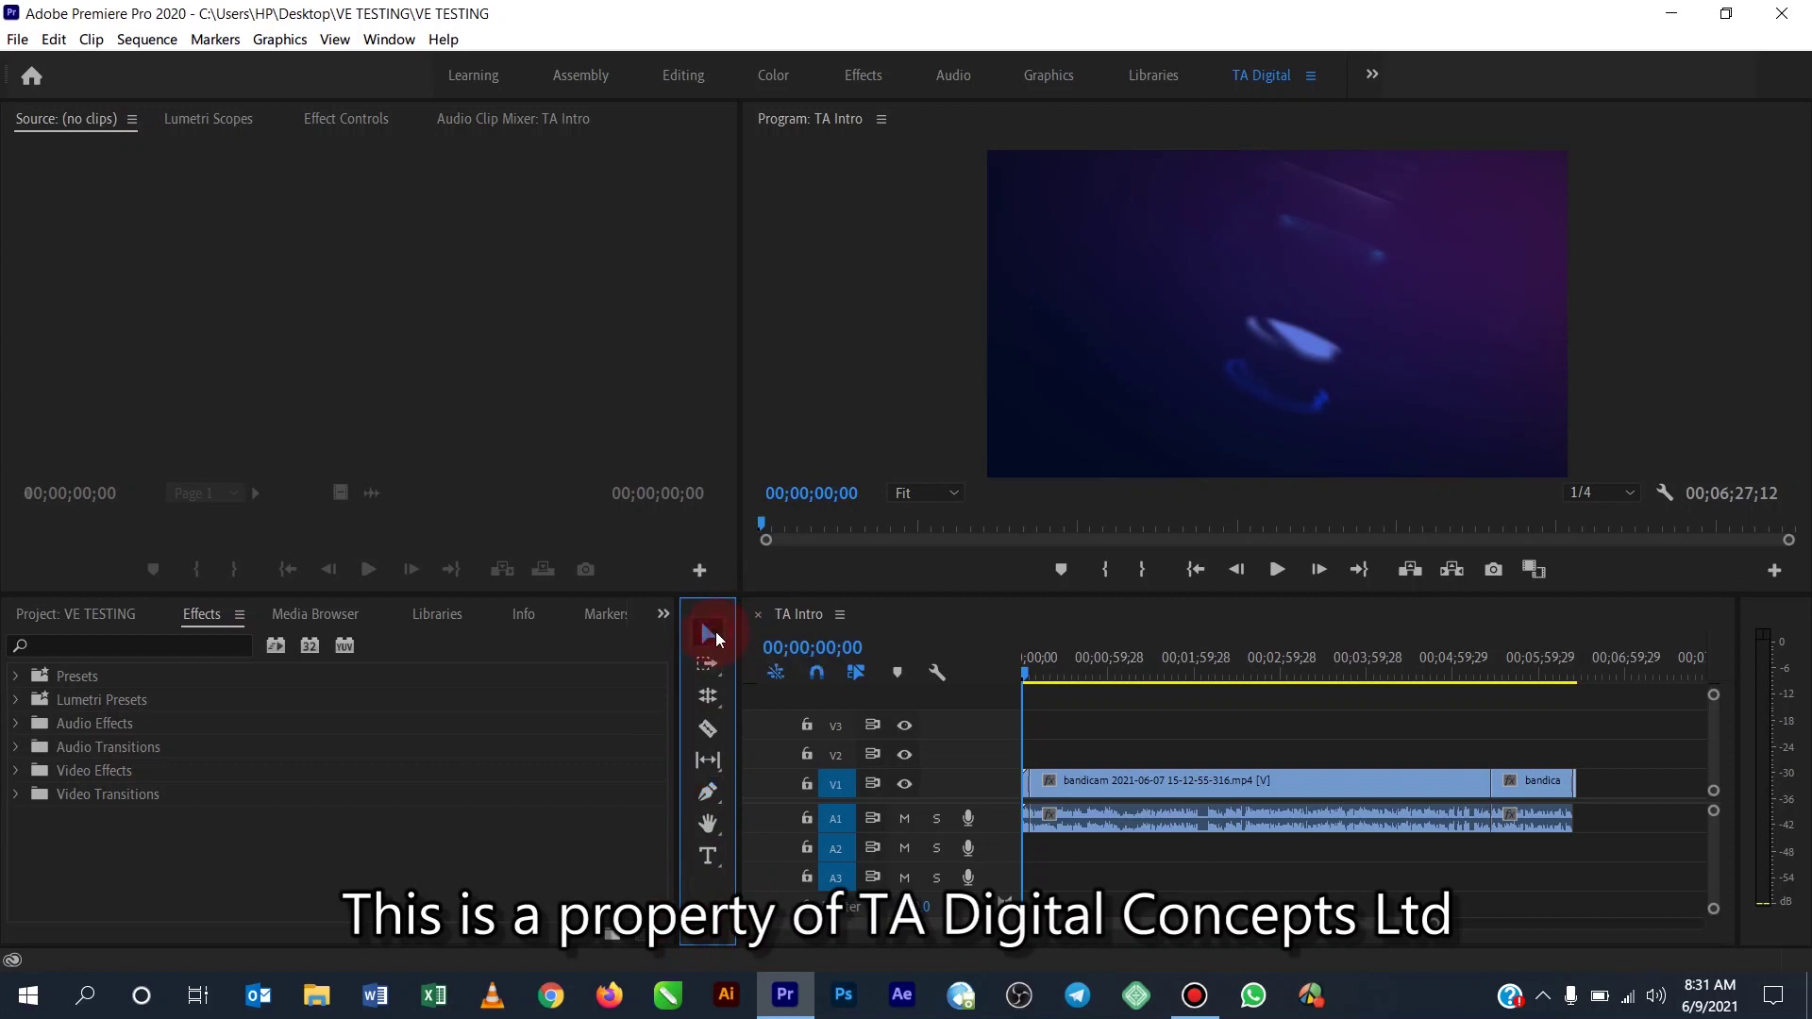
click(1209, 779)
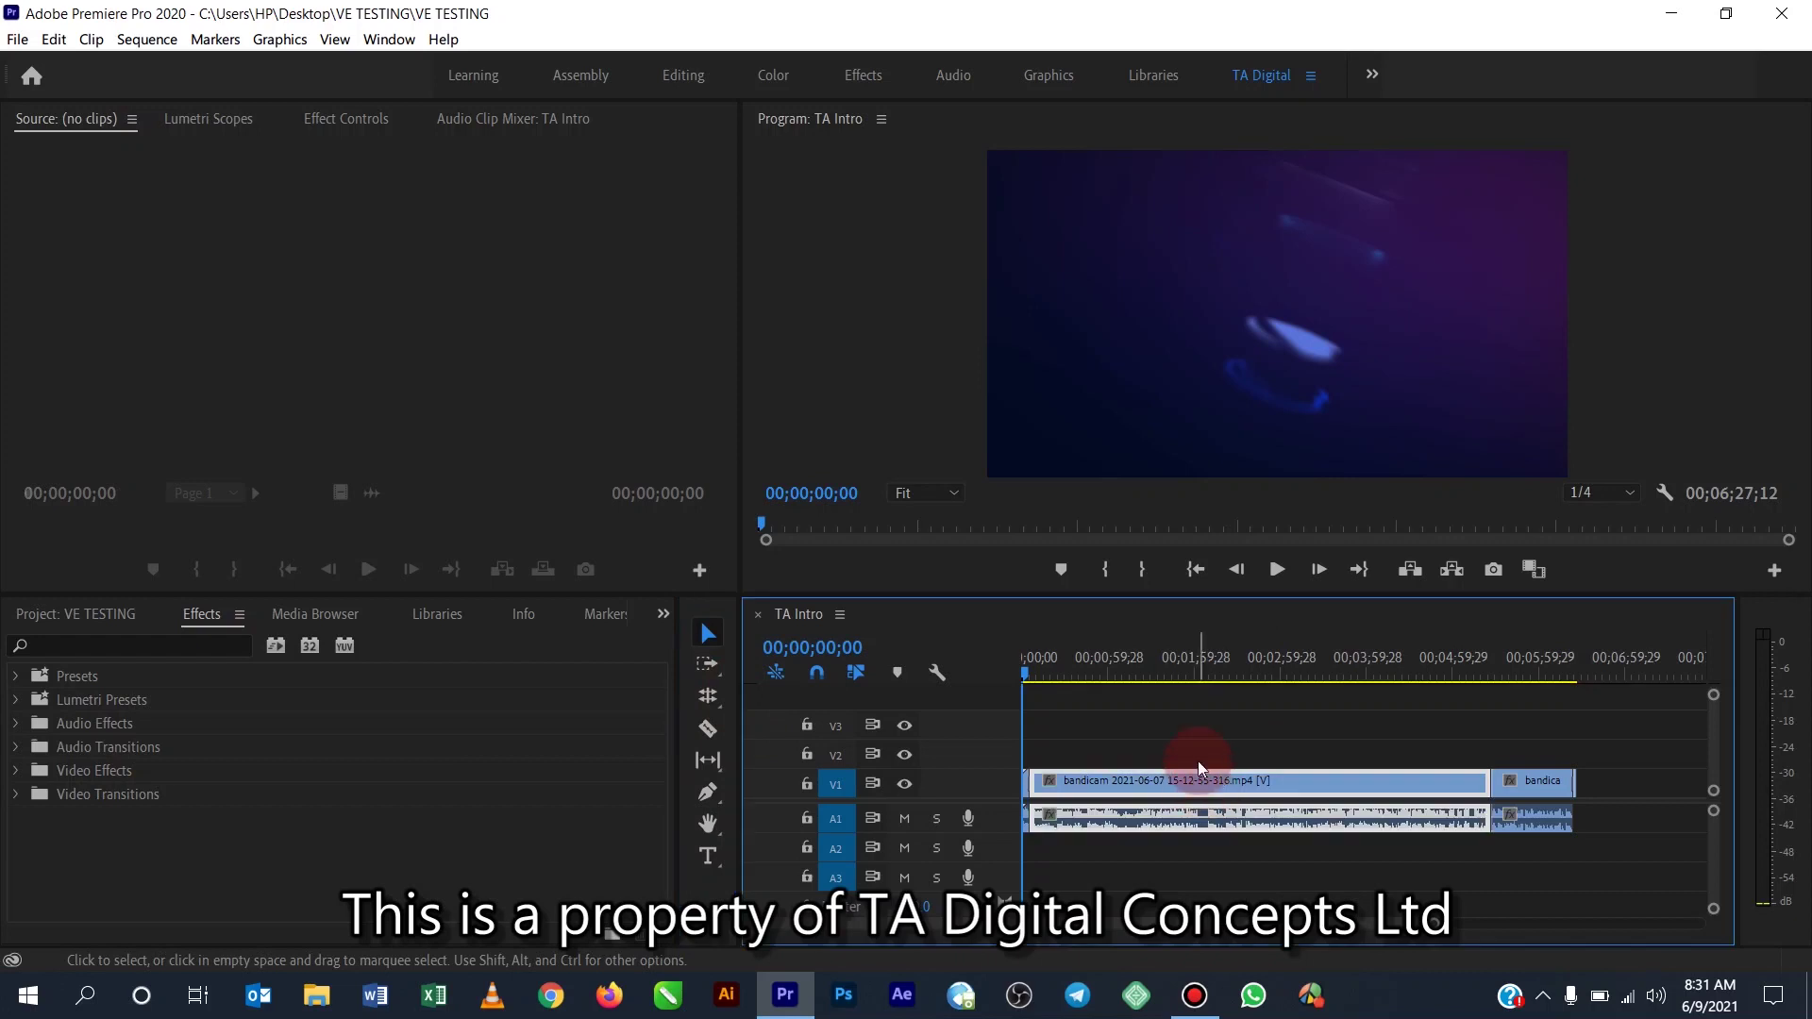
click(1537, 783)
drag(1535, 784, 1531, 749)
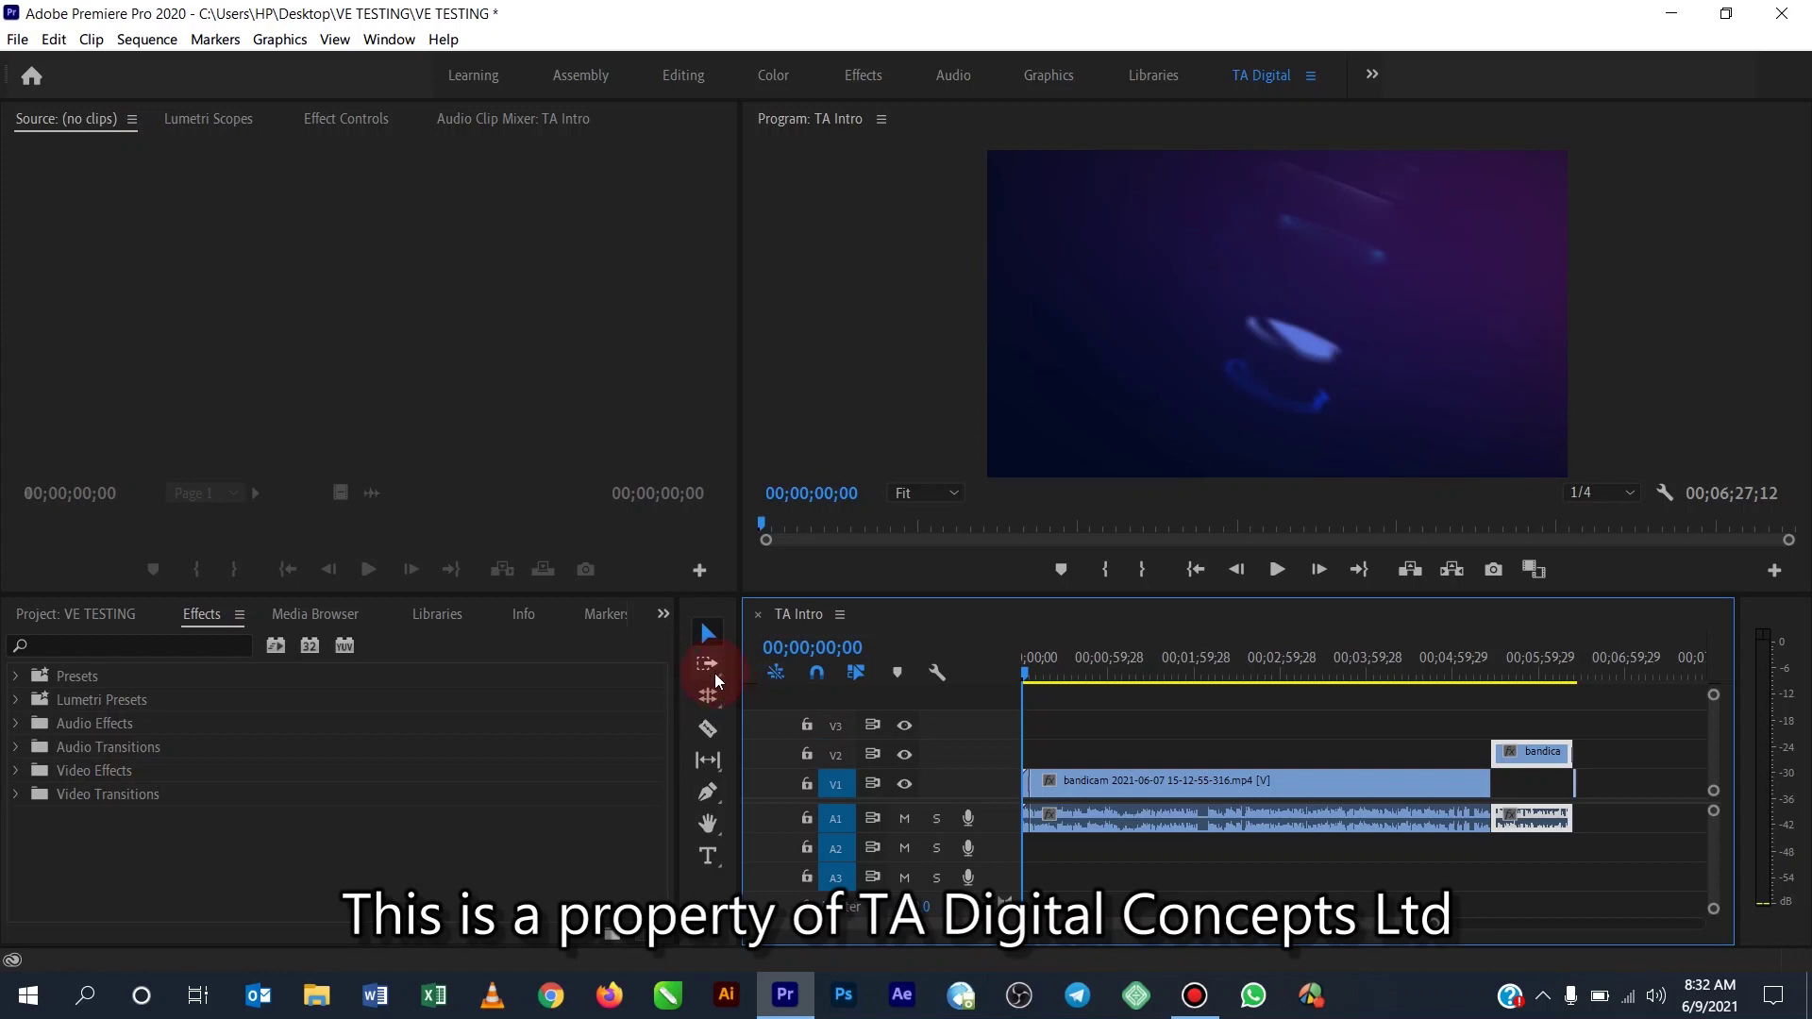
drag(721, 675, 829, 660)
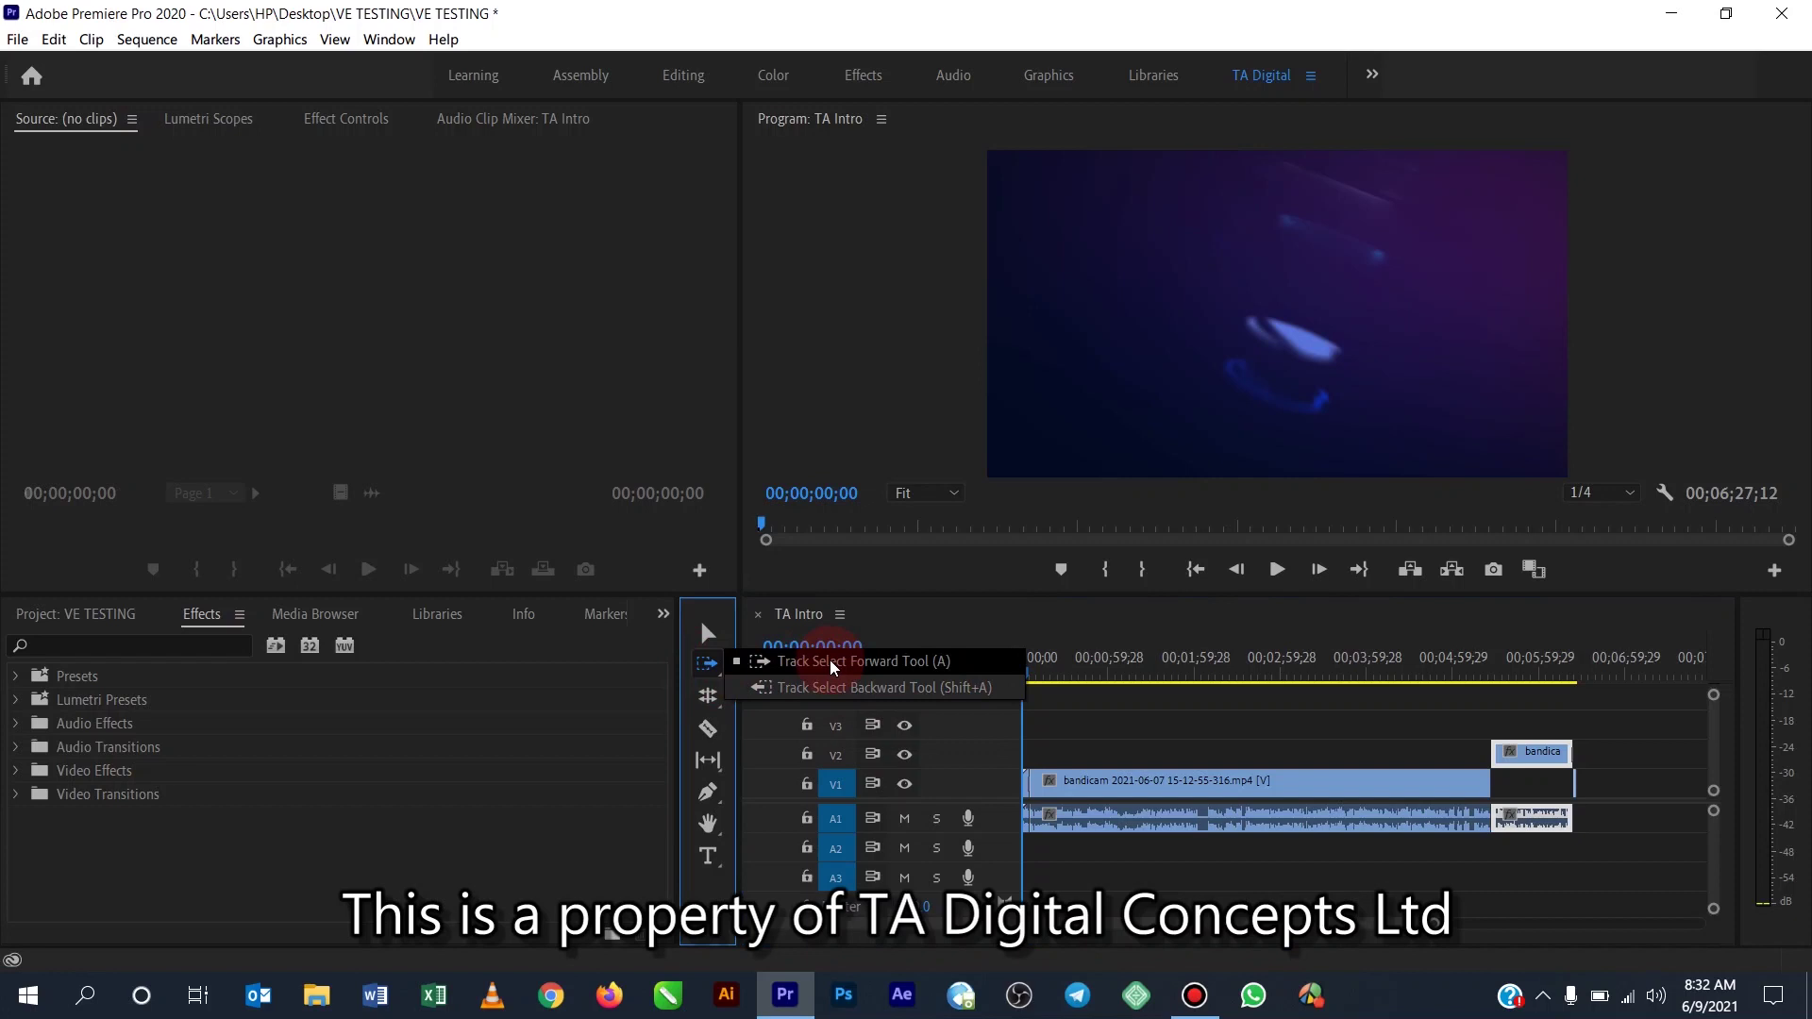
drag(830, 659, 683, 680)
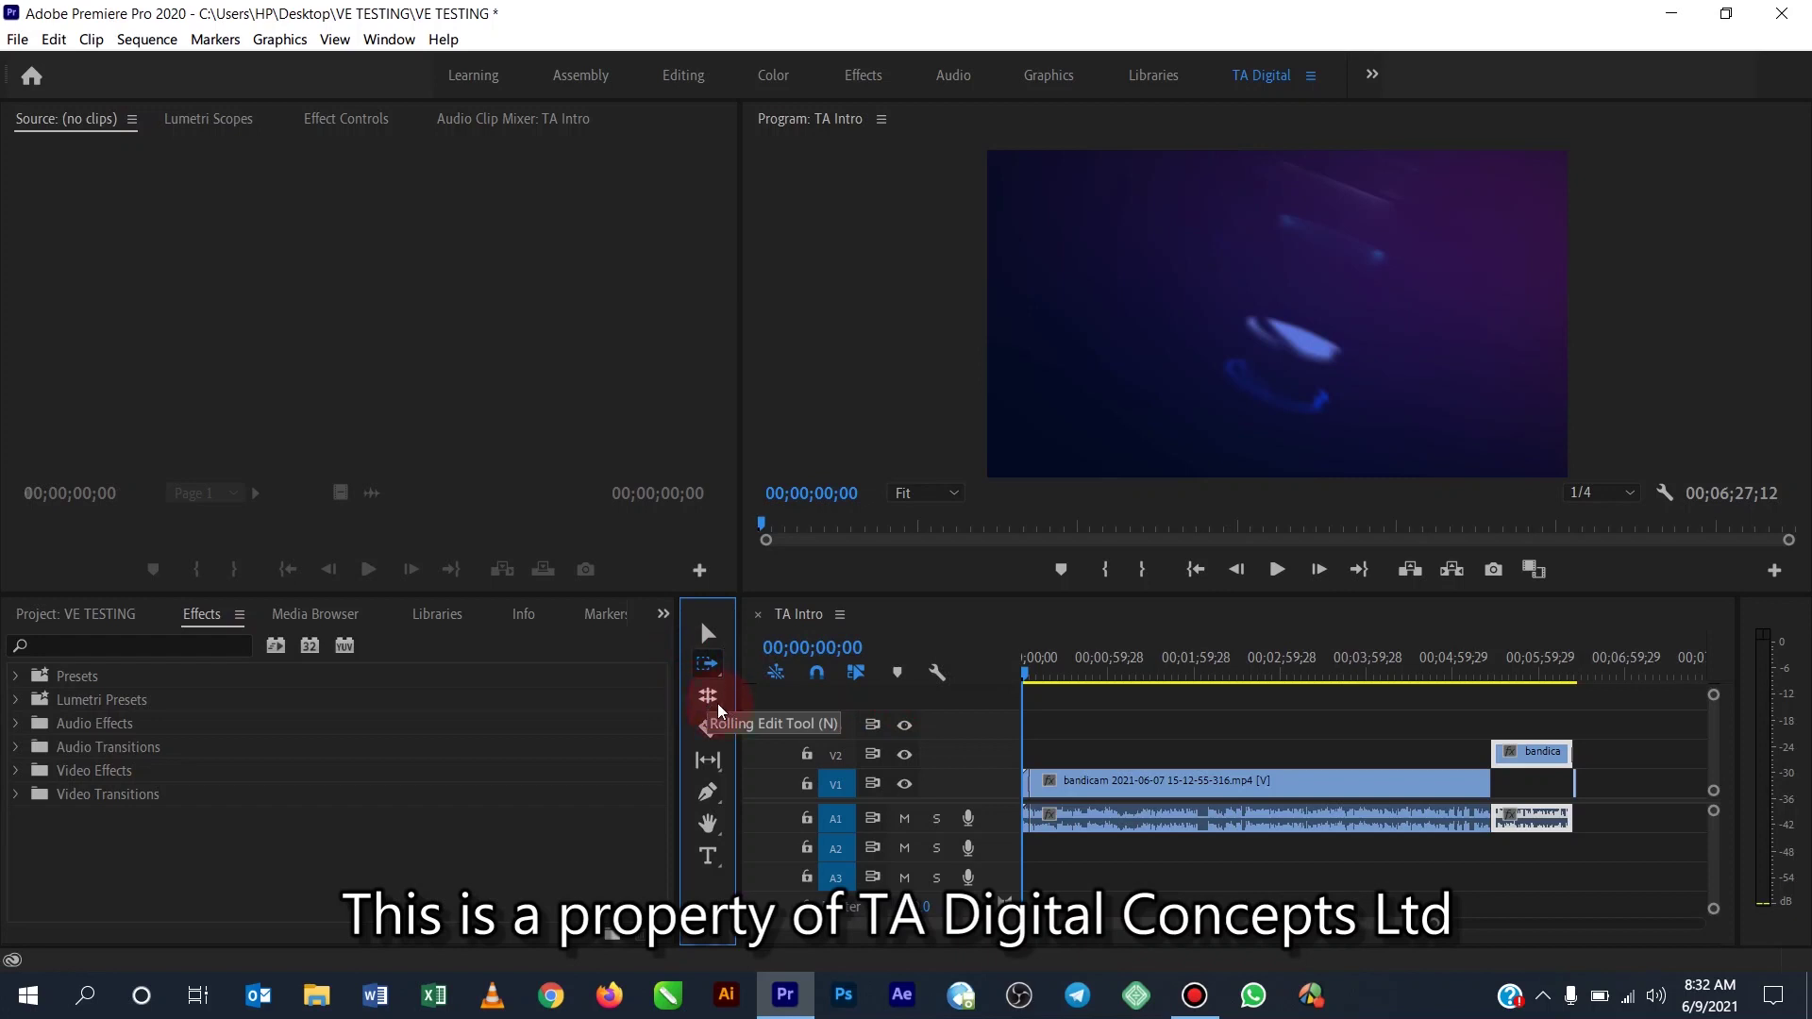
drag(719, 706, 884, 694)
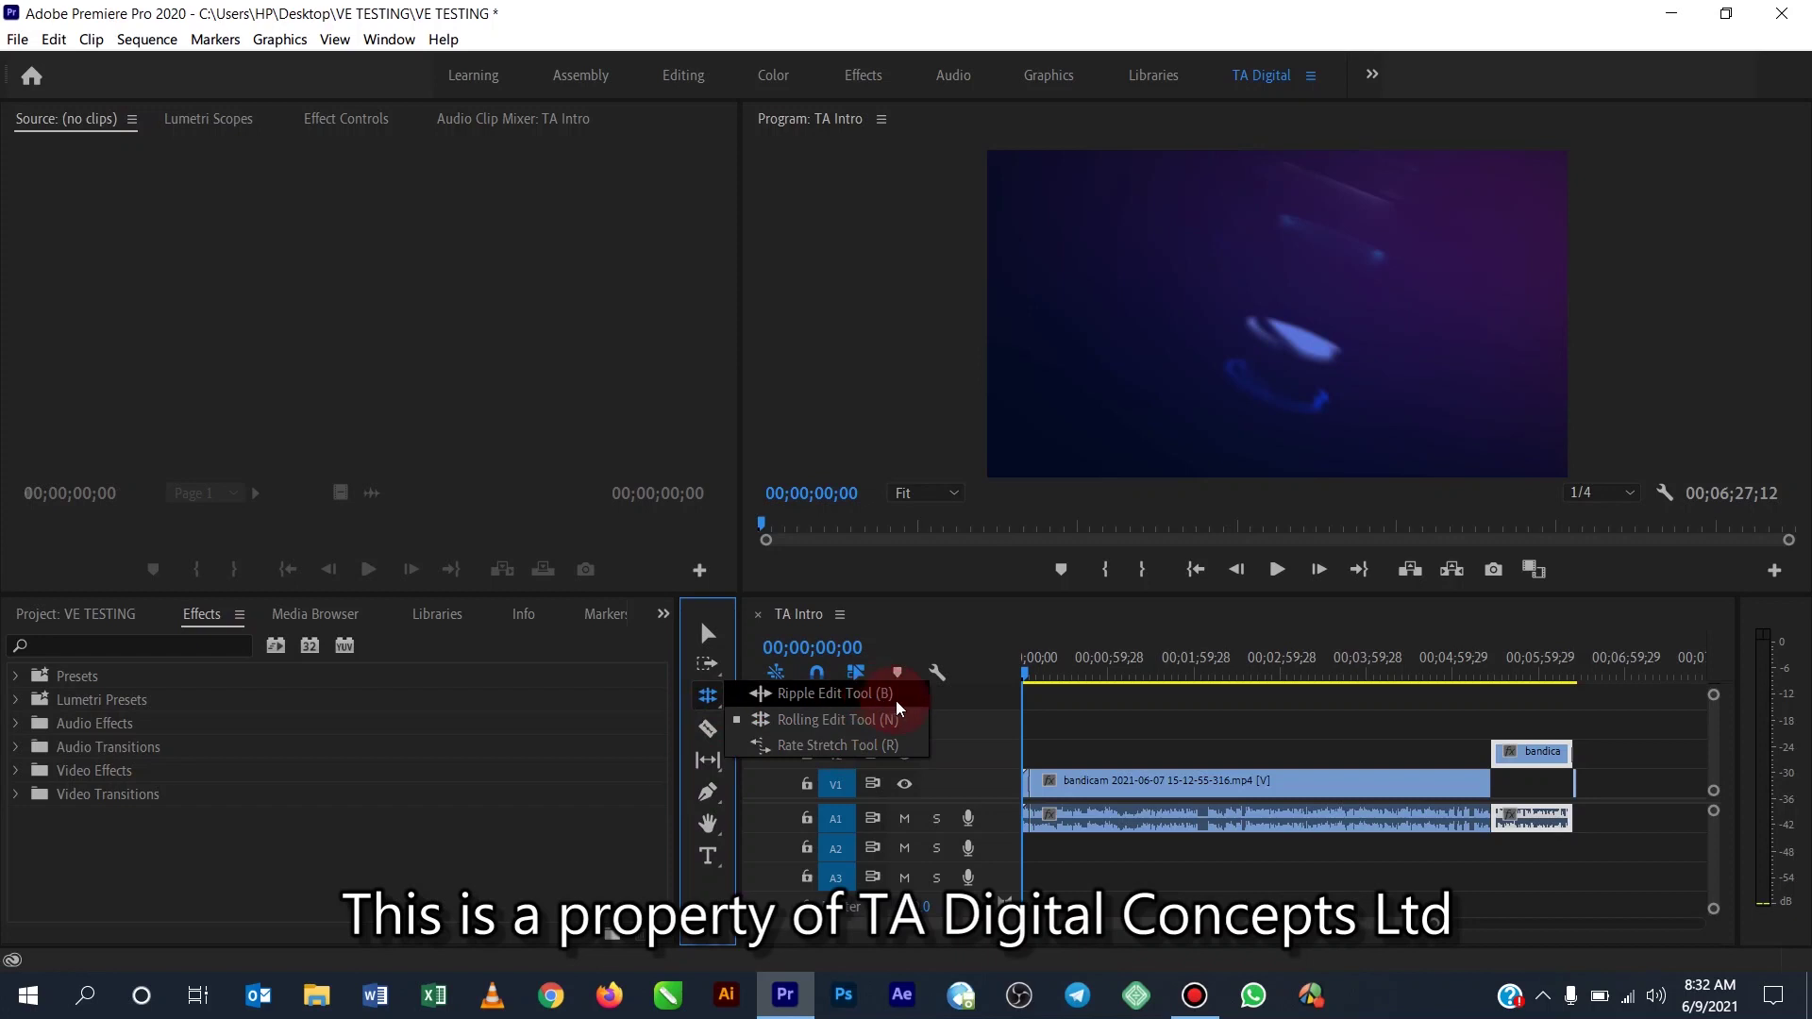
drag(897, 701, 859, 723)
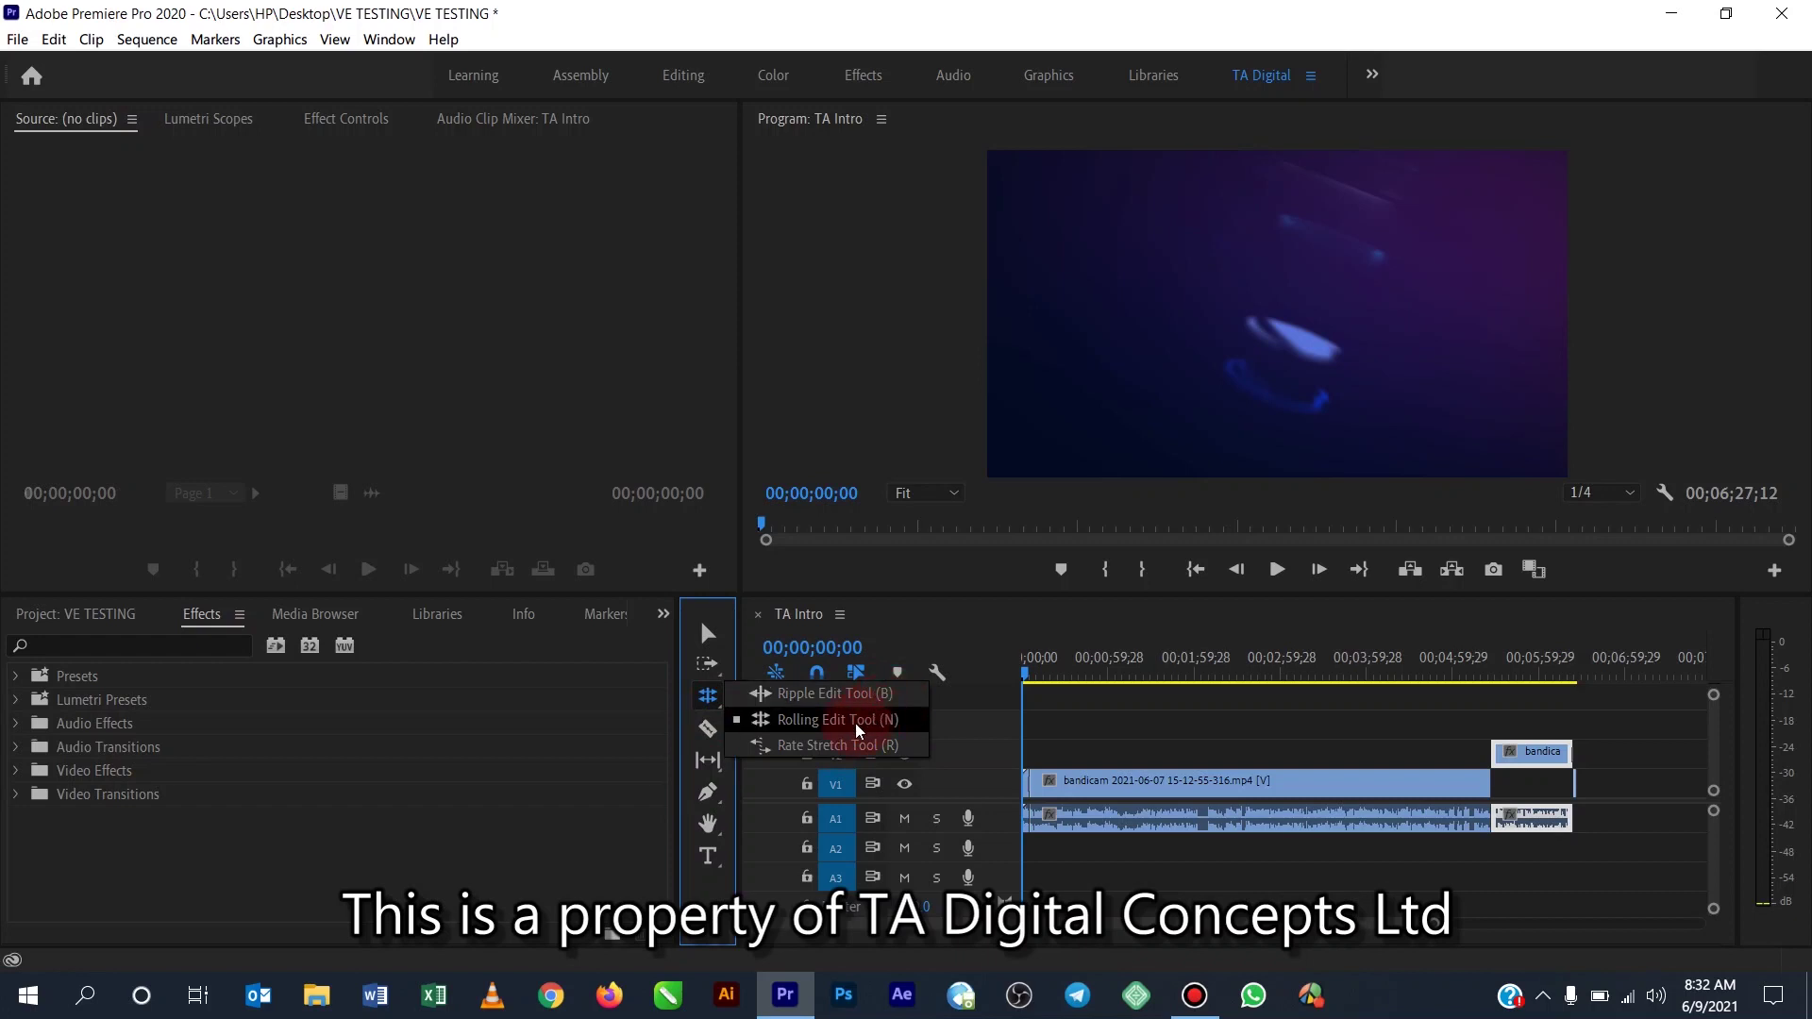
drag(855, 723, 846, 748)
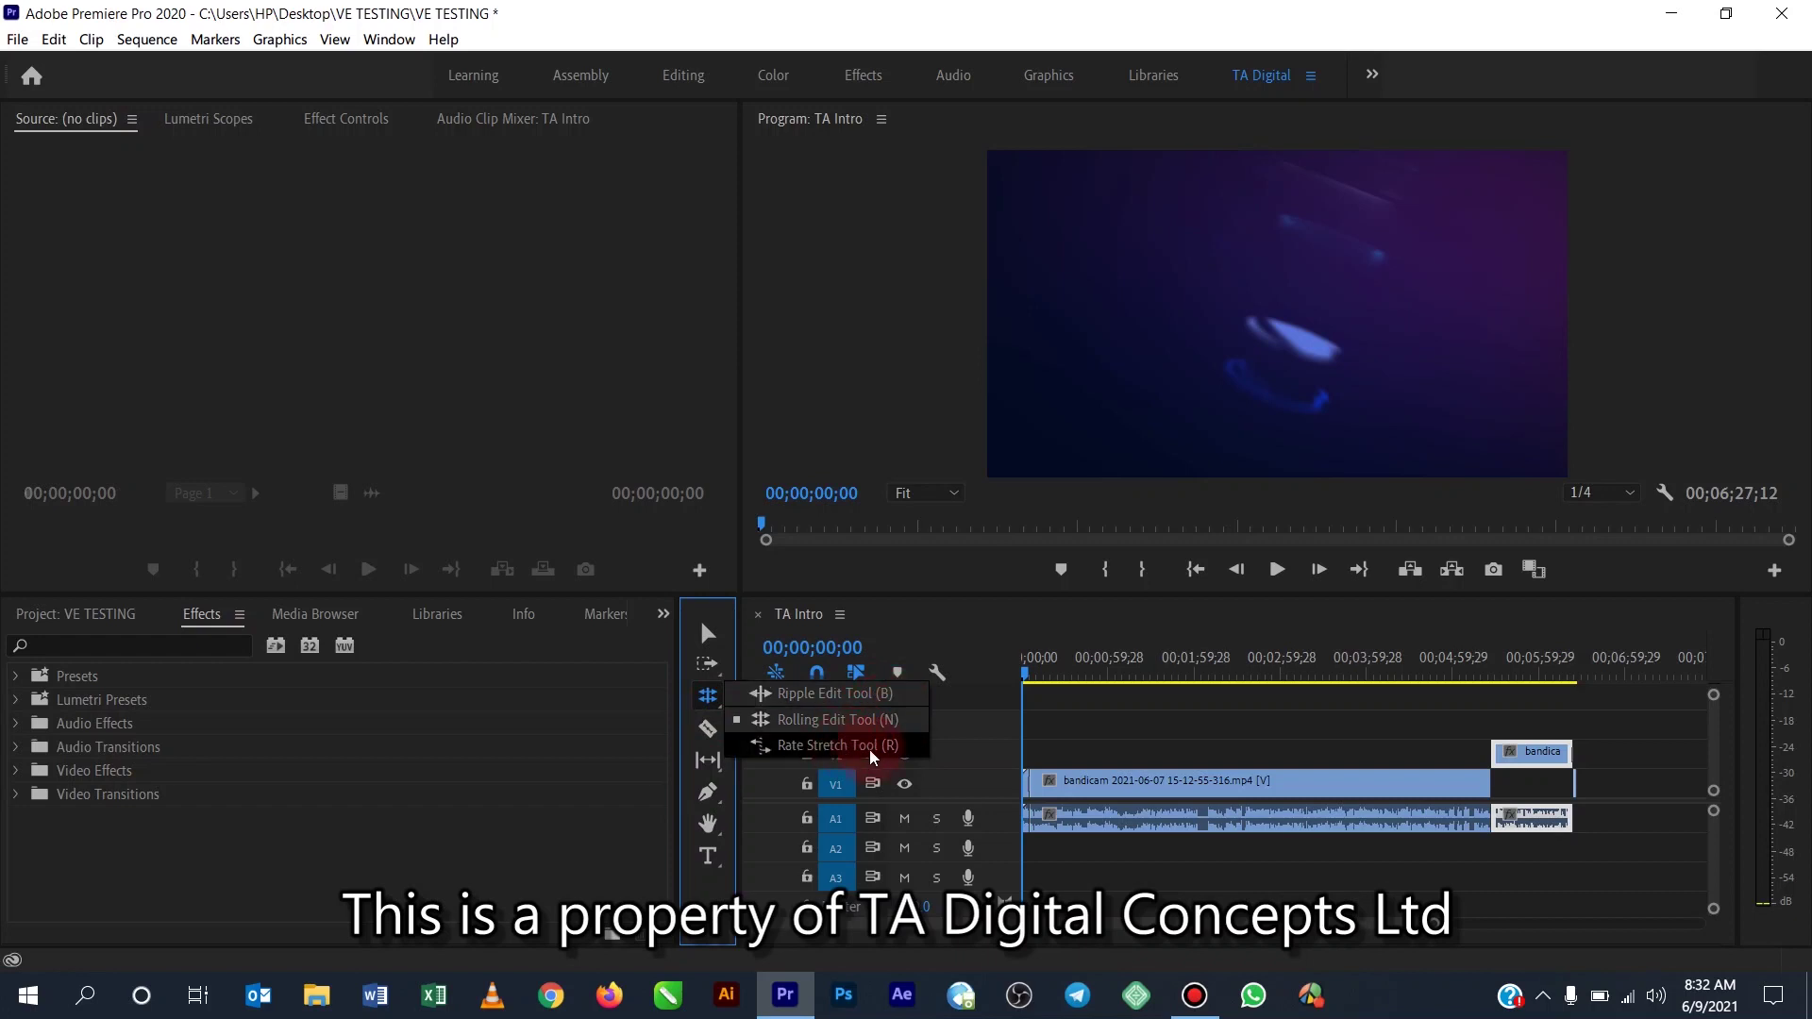
drag(908, 750, 689, 703)
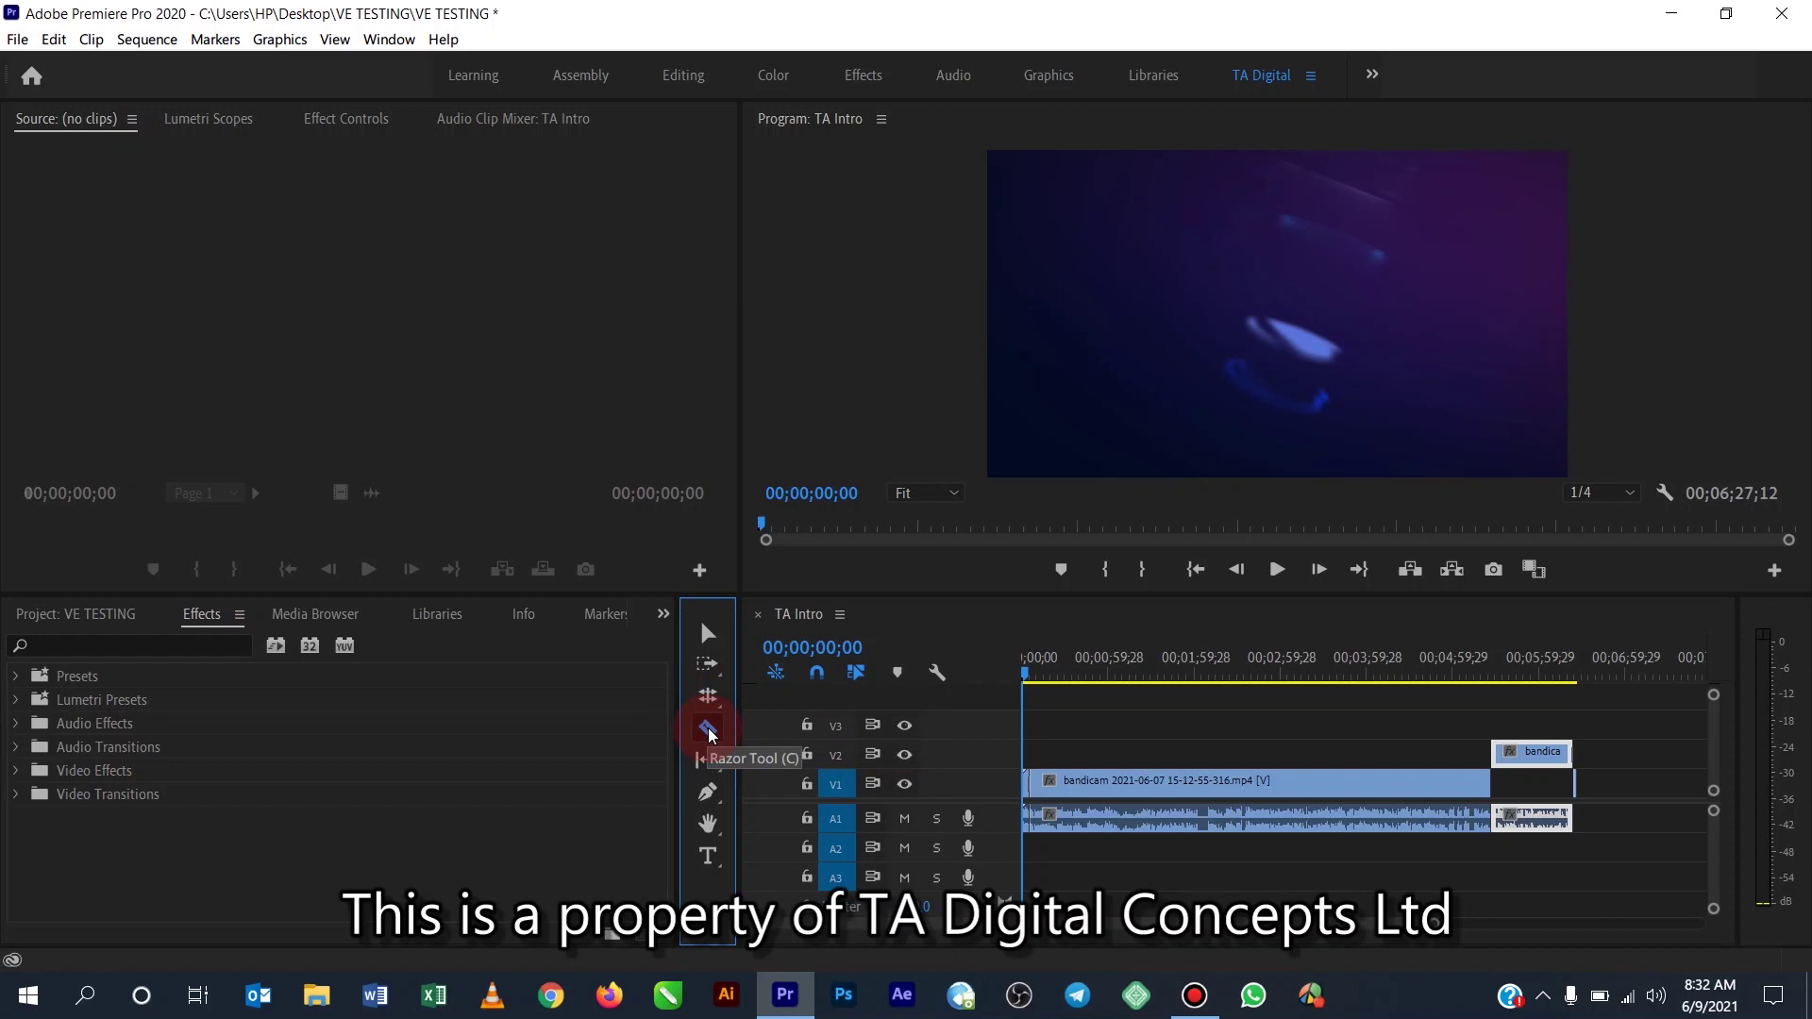
Step: Razor-cut the V2 clip near its end and delete the cut-off end piece
click(710, 732)
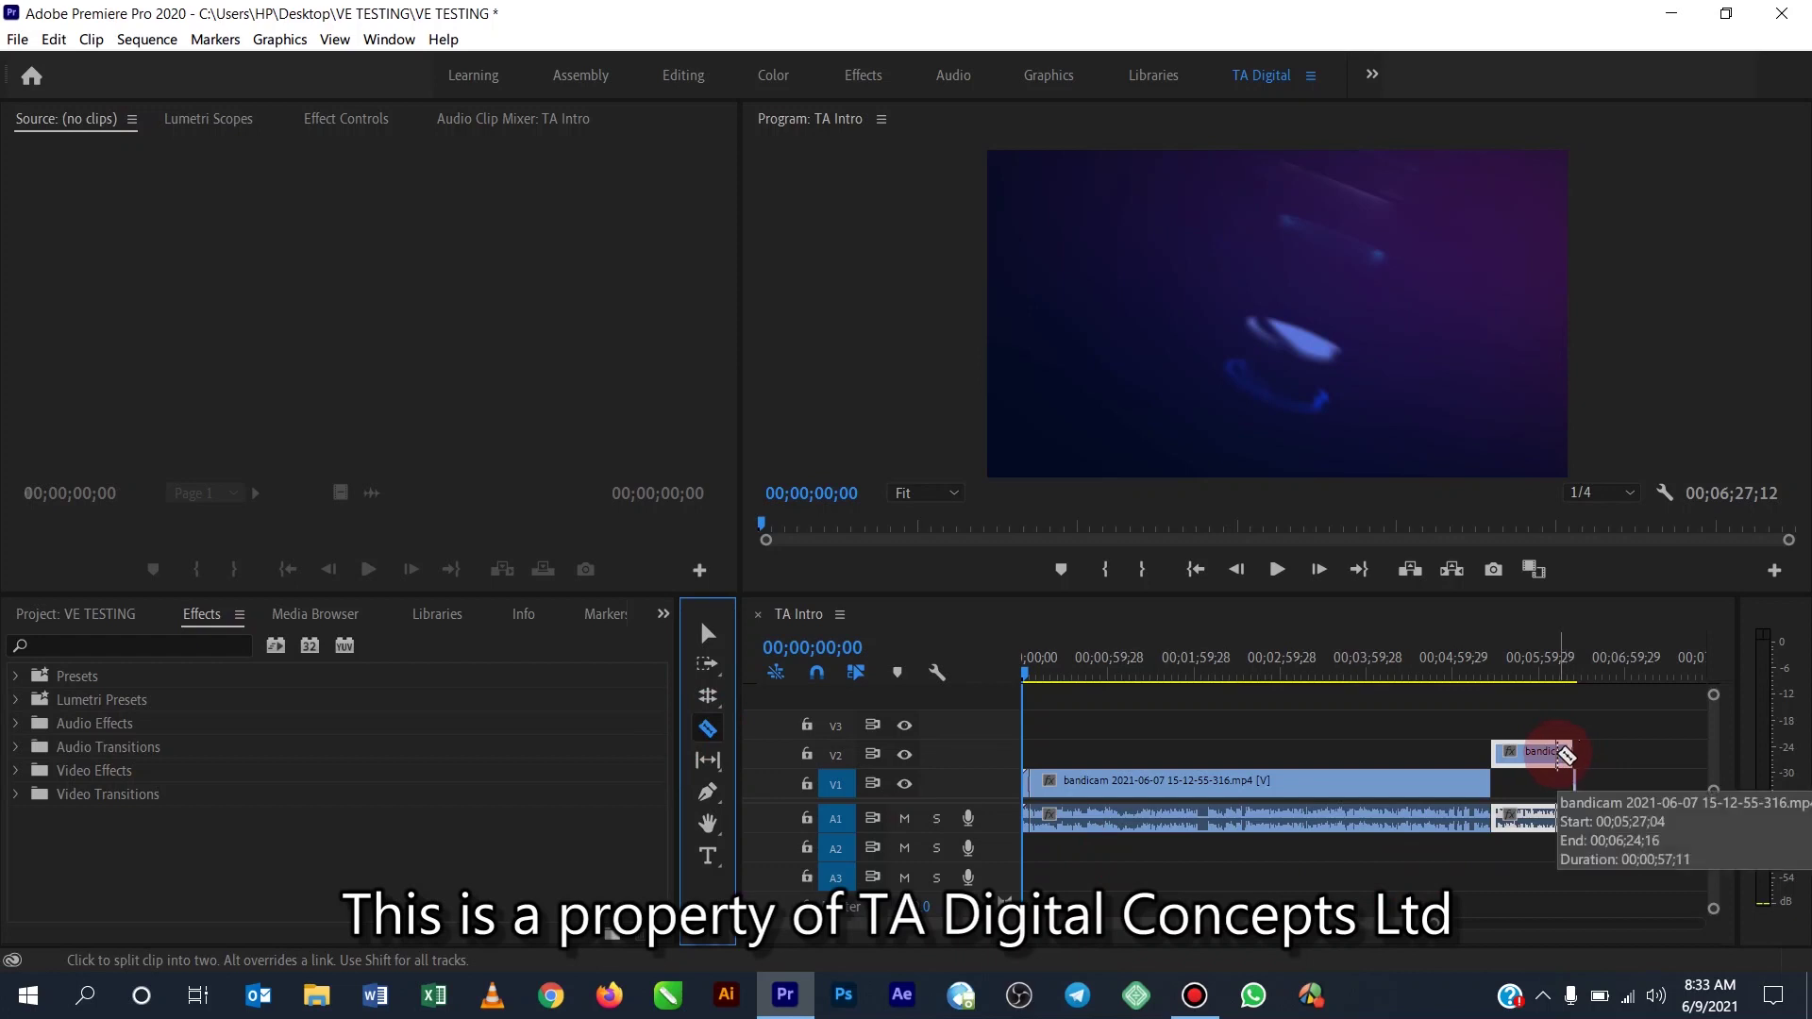
click(1559, 754)
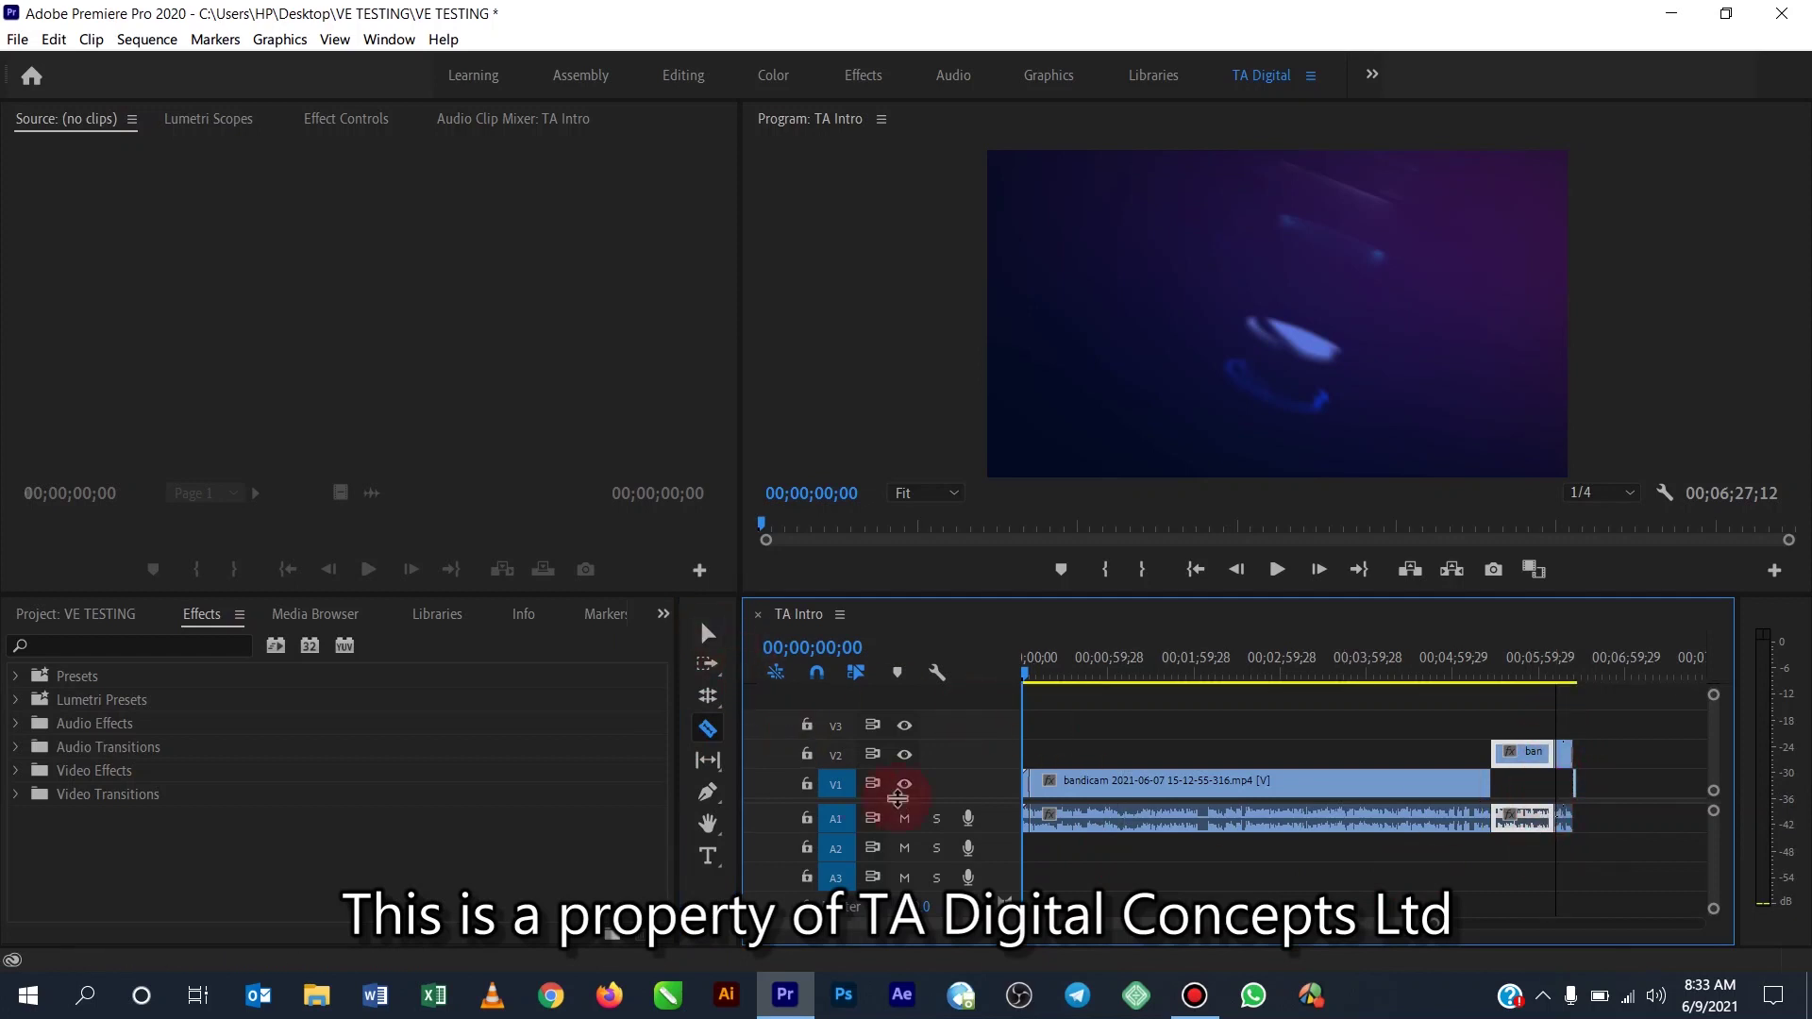
key(v)
click(1564, 752)
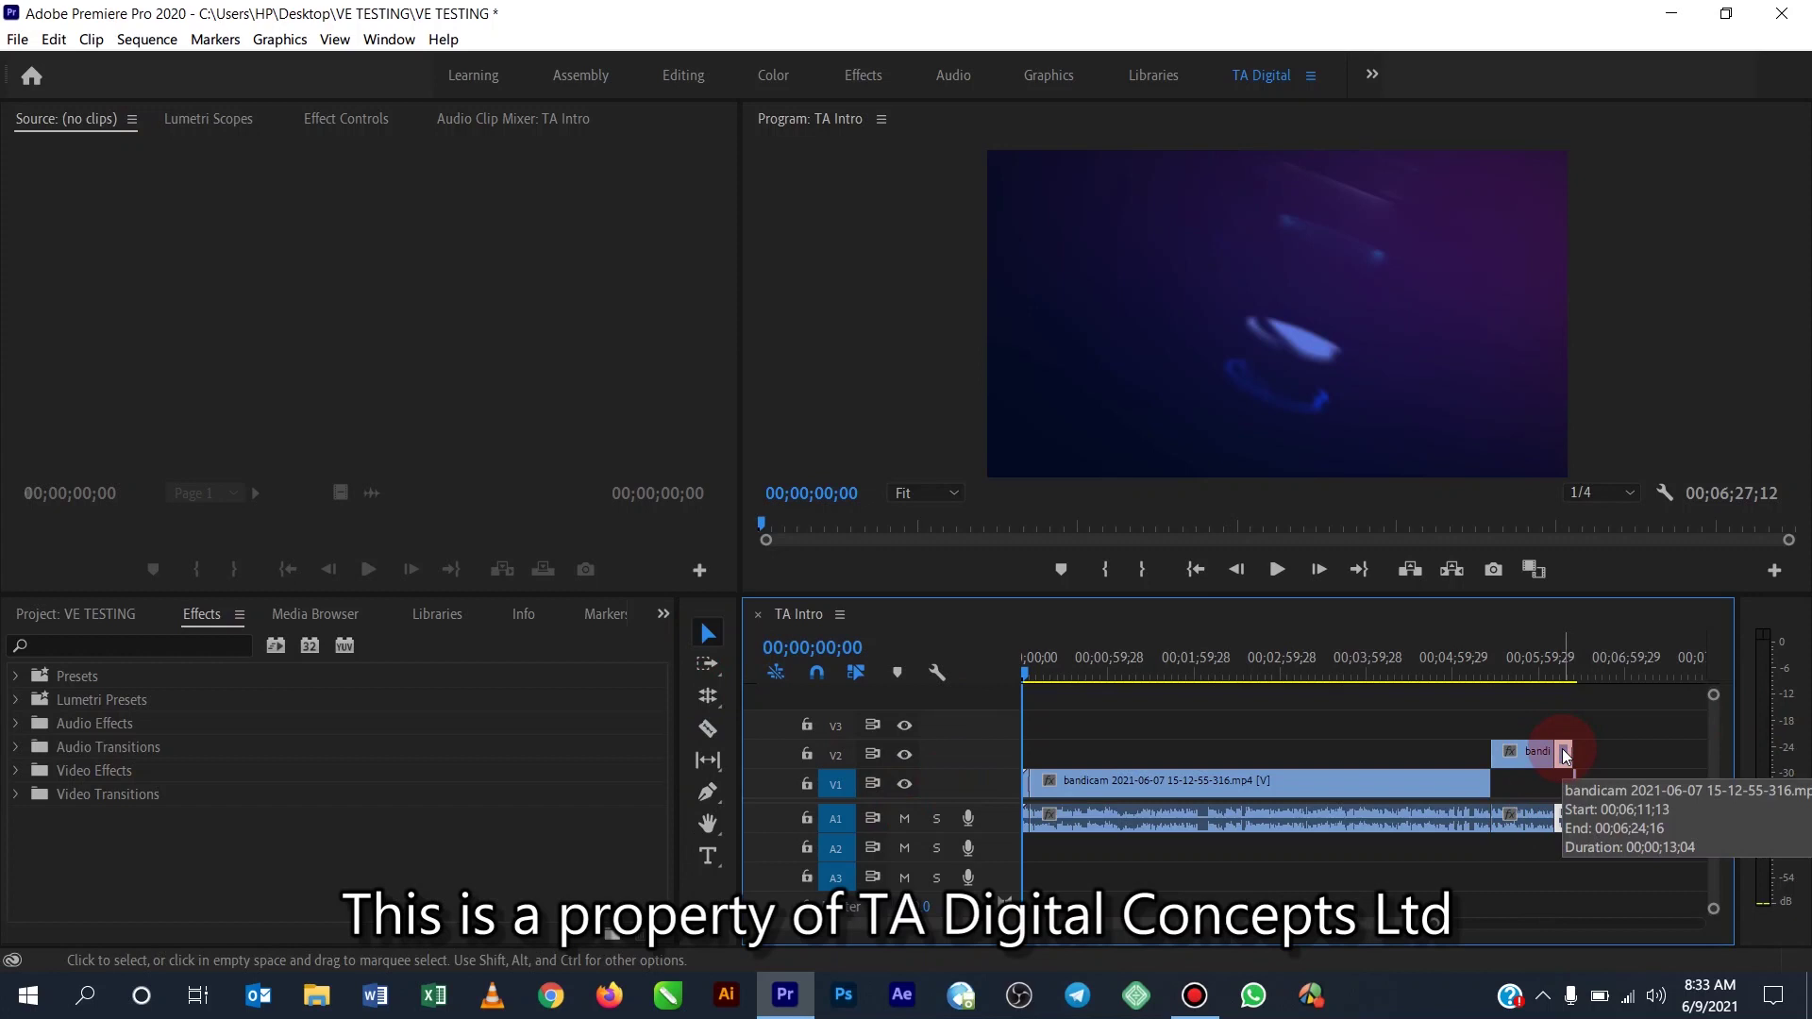
drag(1564, 755, 1628, 755)
key(Delete)
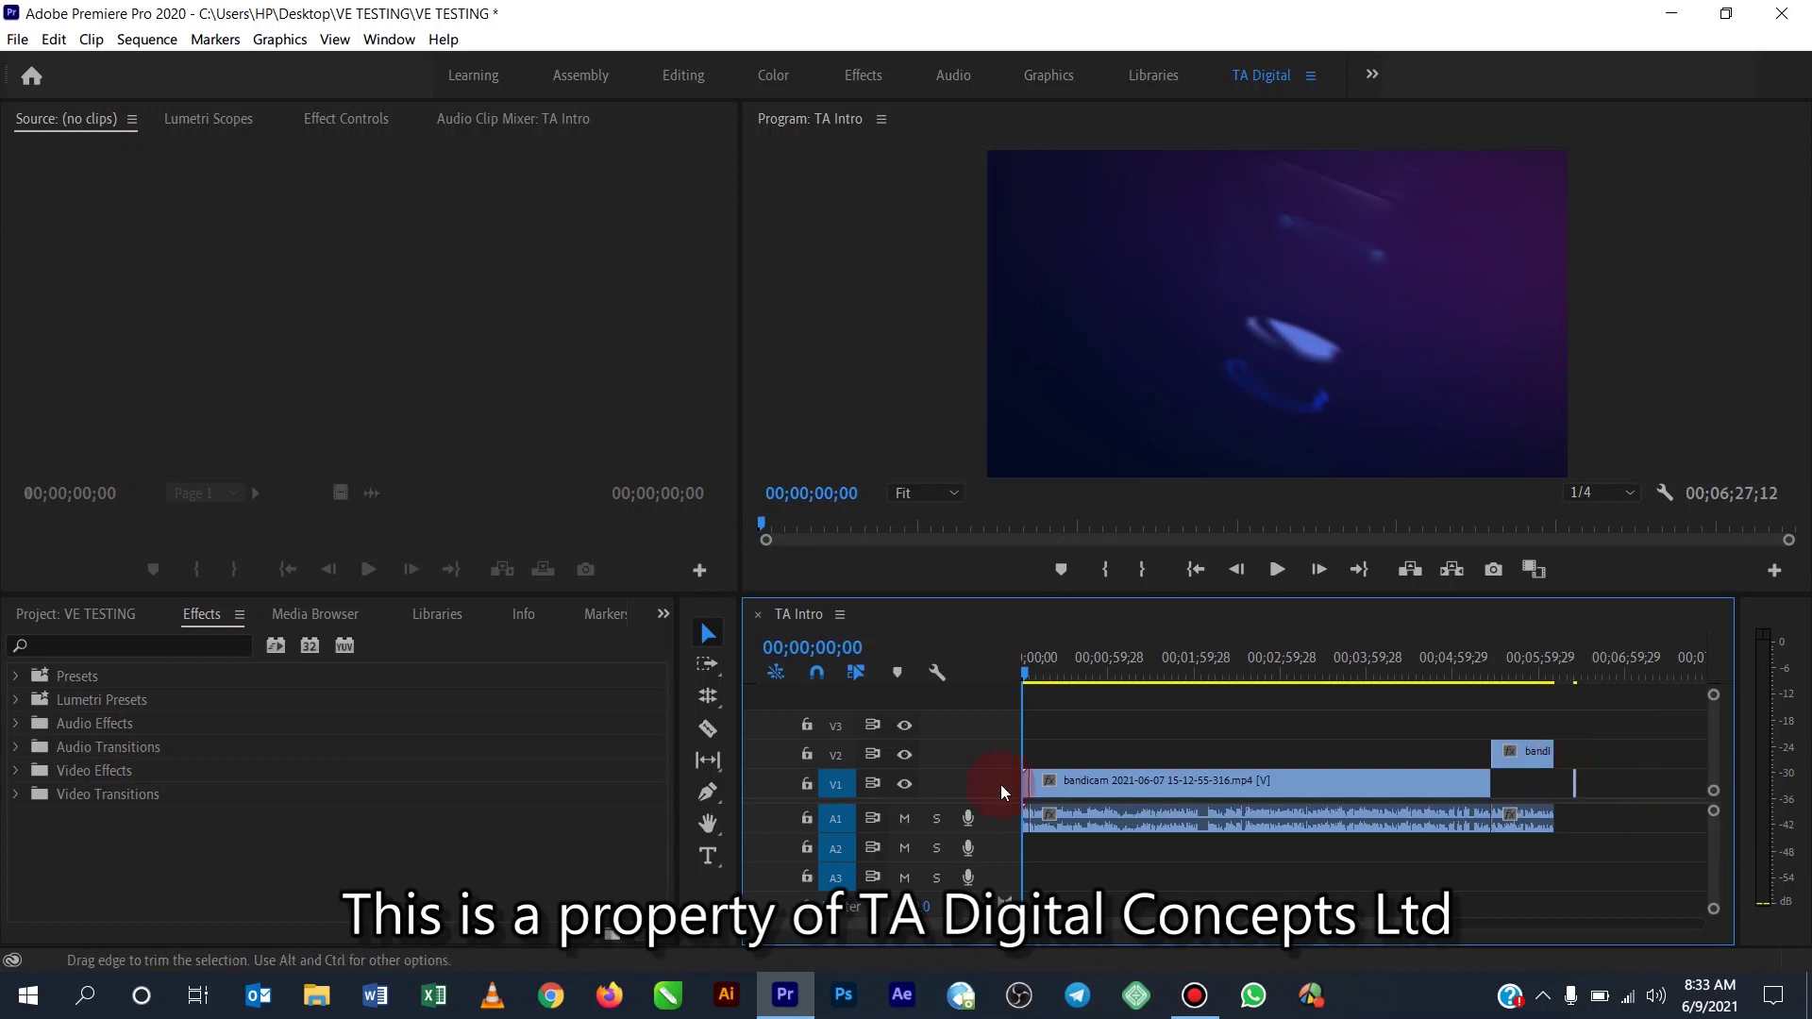
Step: Extend the remaining V2 clip and its A1 audio so it ends at 00;06;24;16
click(1548, 752)
click(1544, 823)
drag(1545, 826, 1570, 830)
drag(1571, 831, 1566, 830)
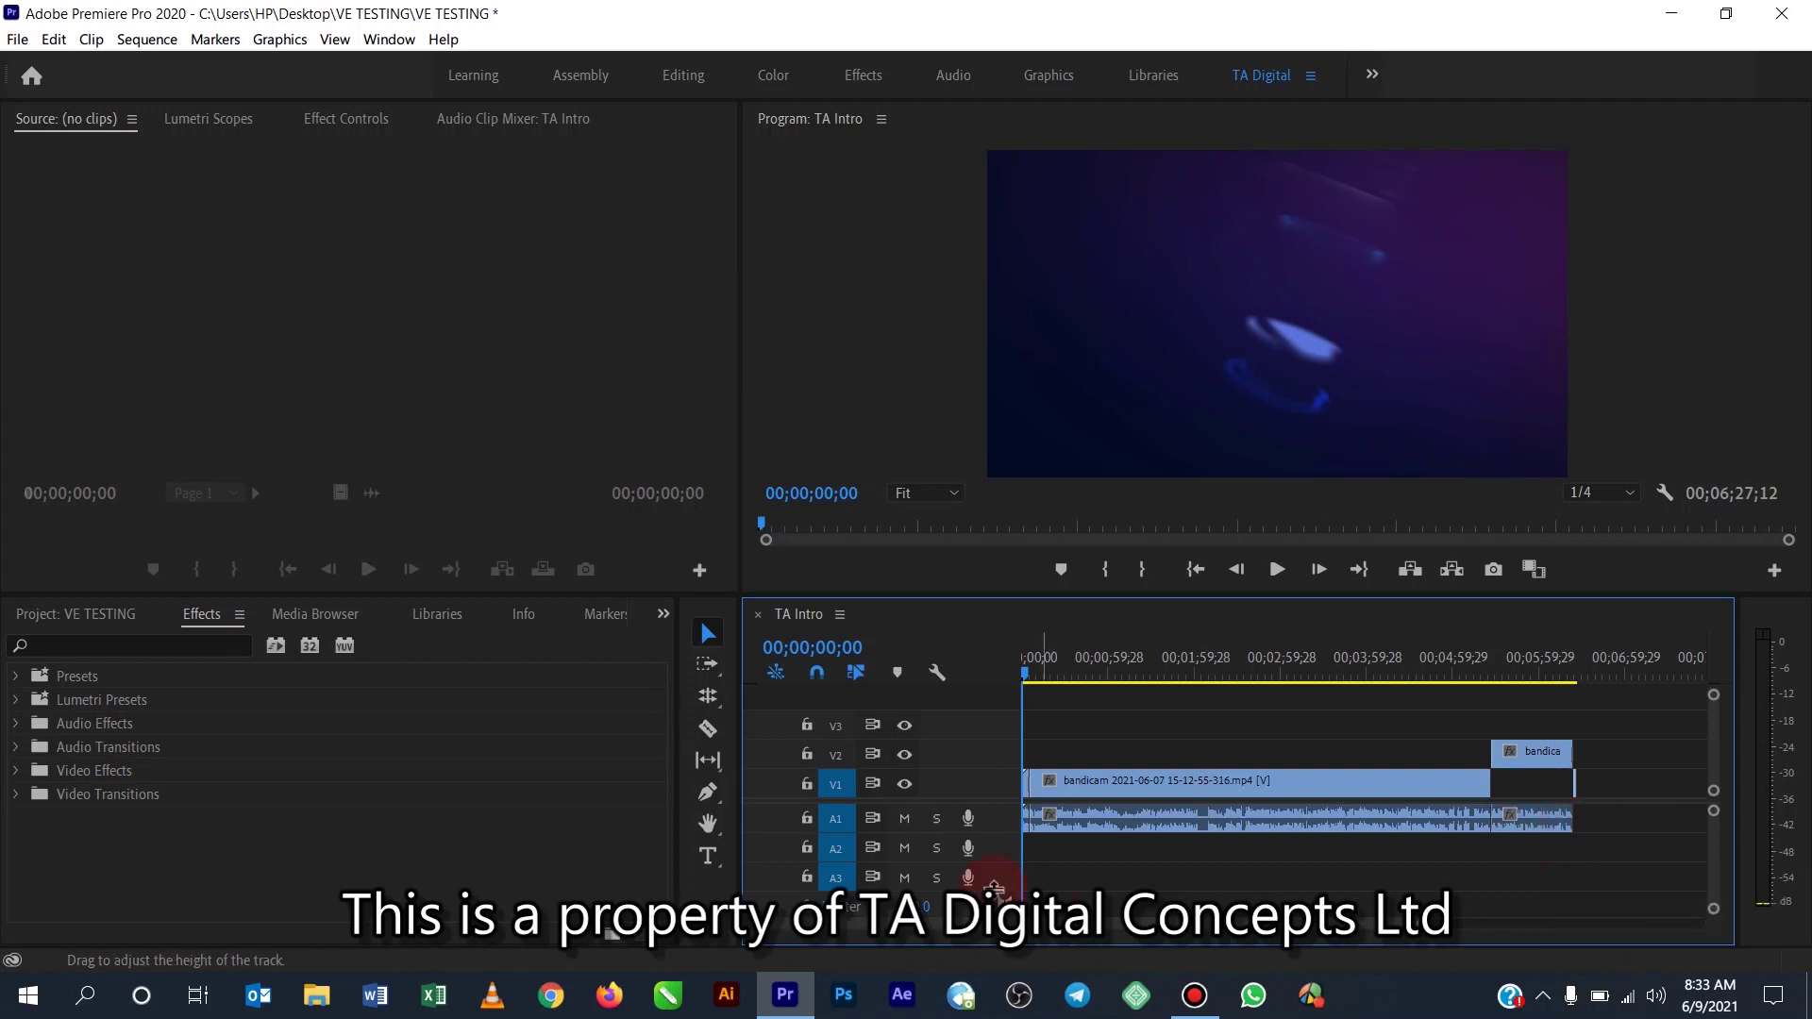
click(723, 774)
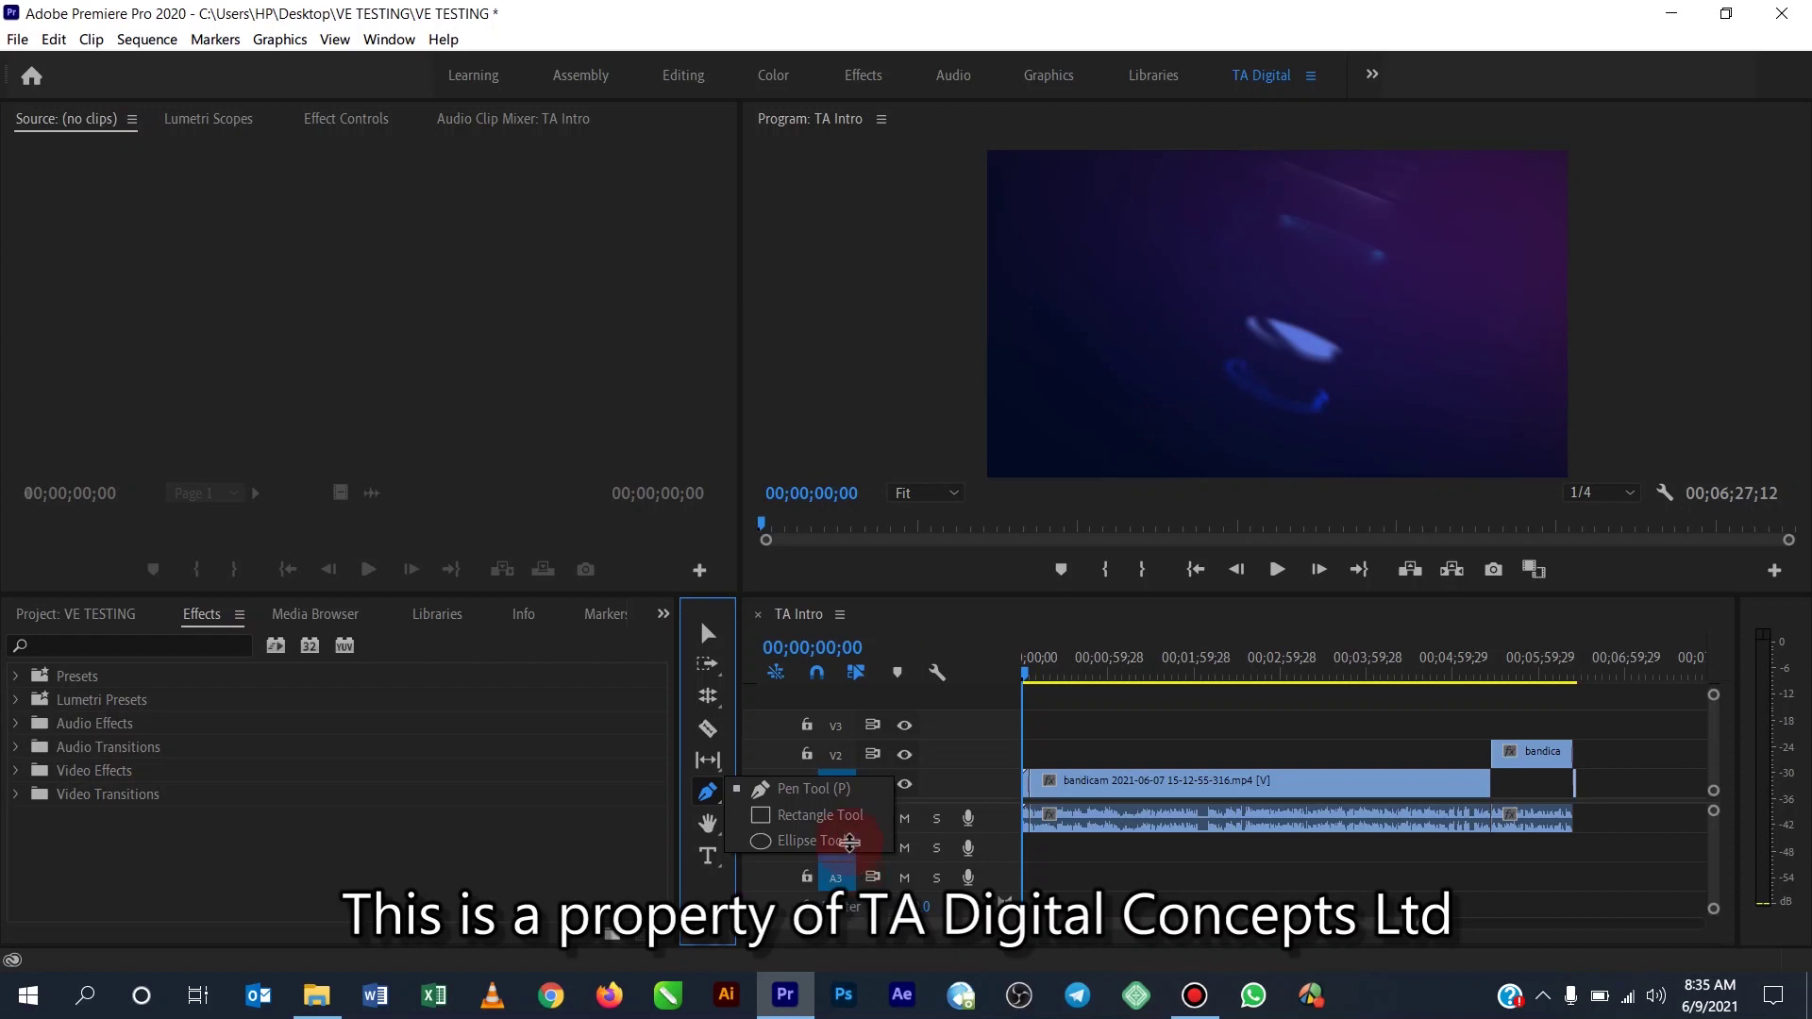
Step: Swap the Pen Tool for the Rectangle Tool from its flyout
click(827, 817)
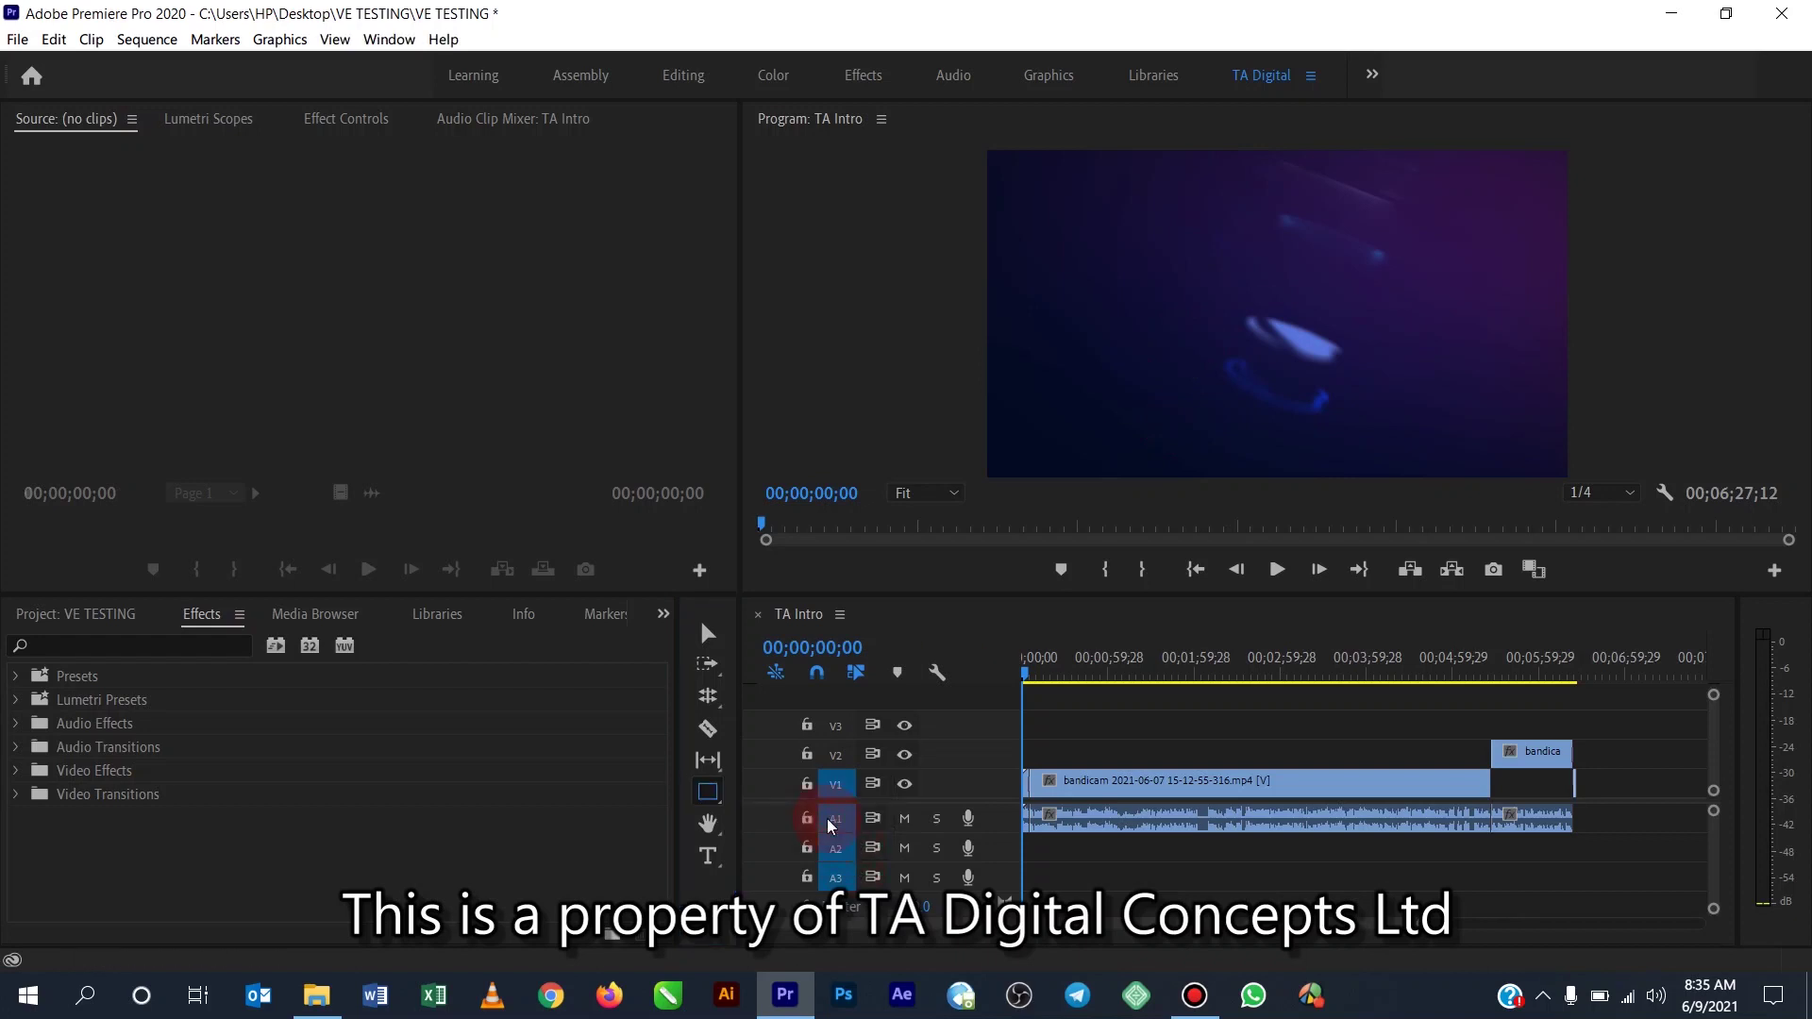
click(719, 806)
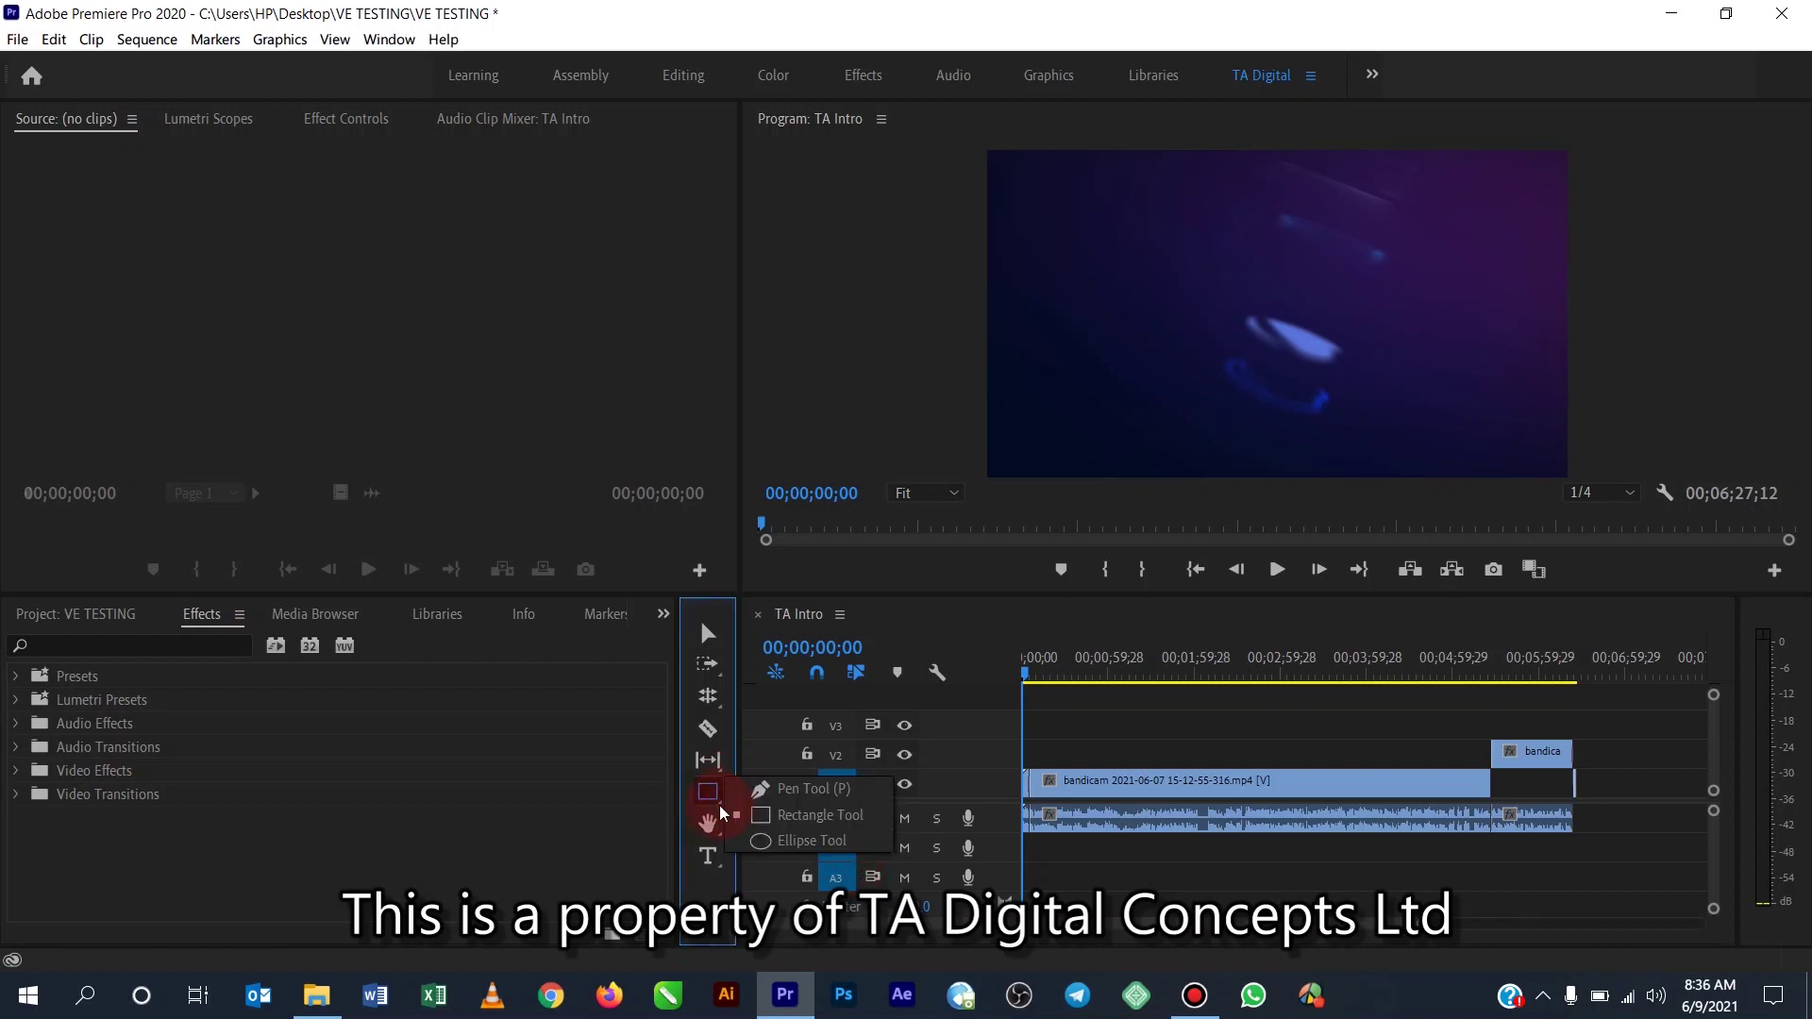
click(808, 823)
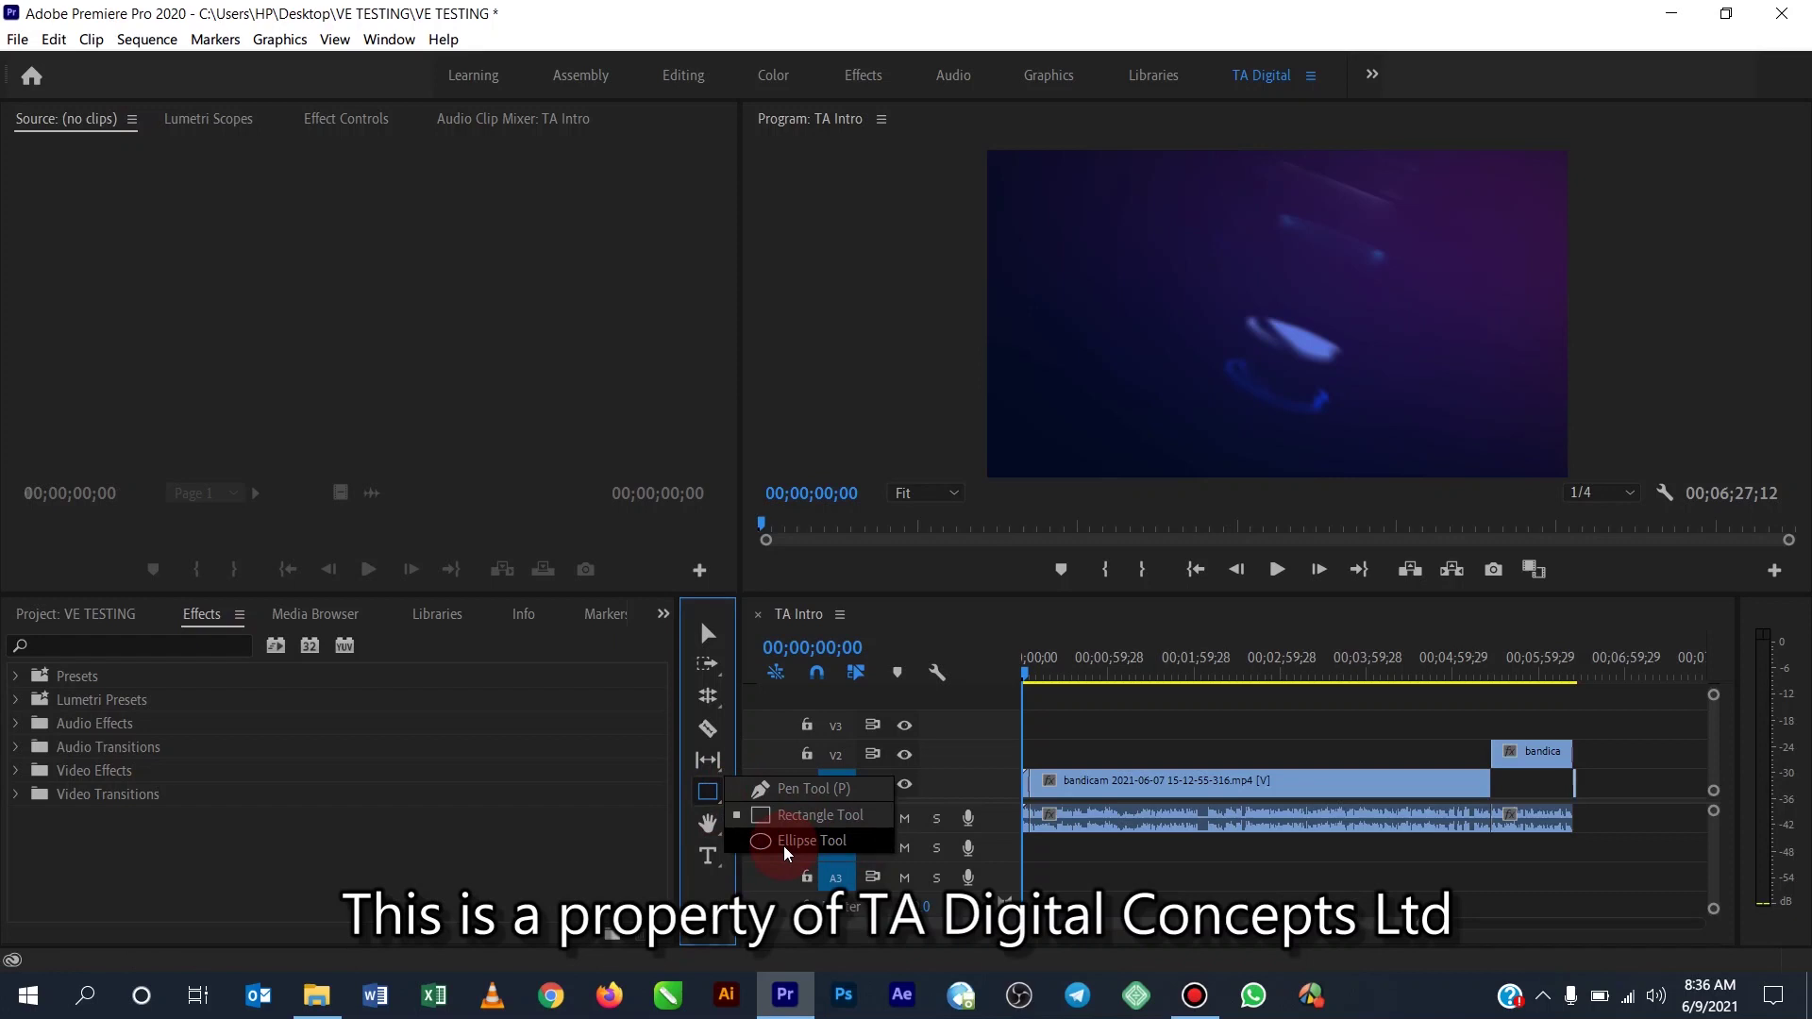
click(685, 785)
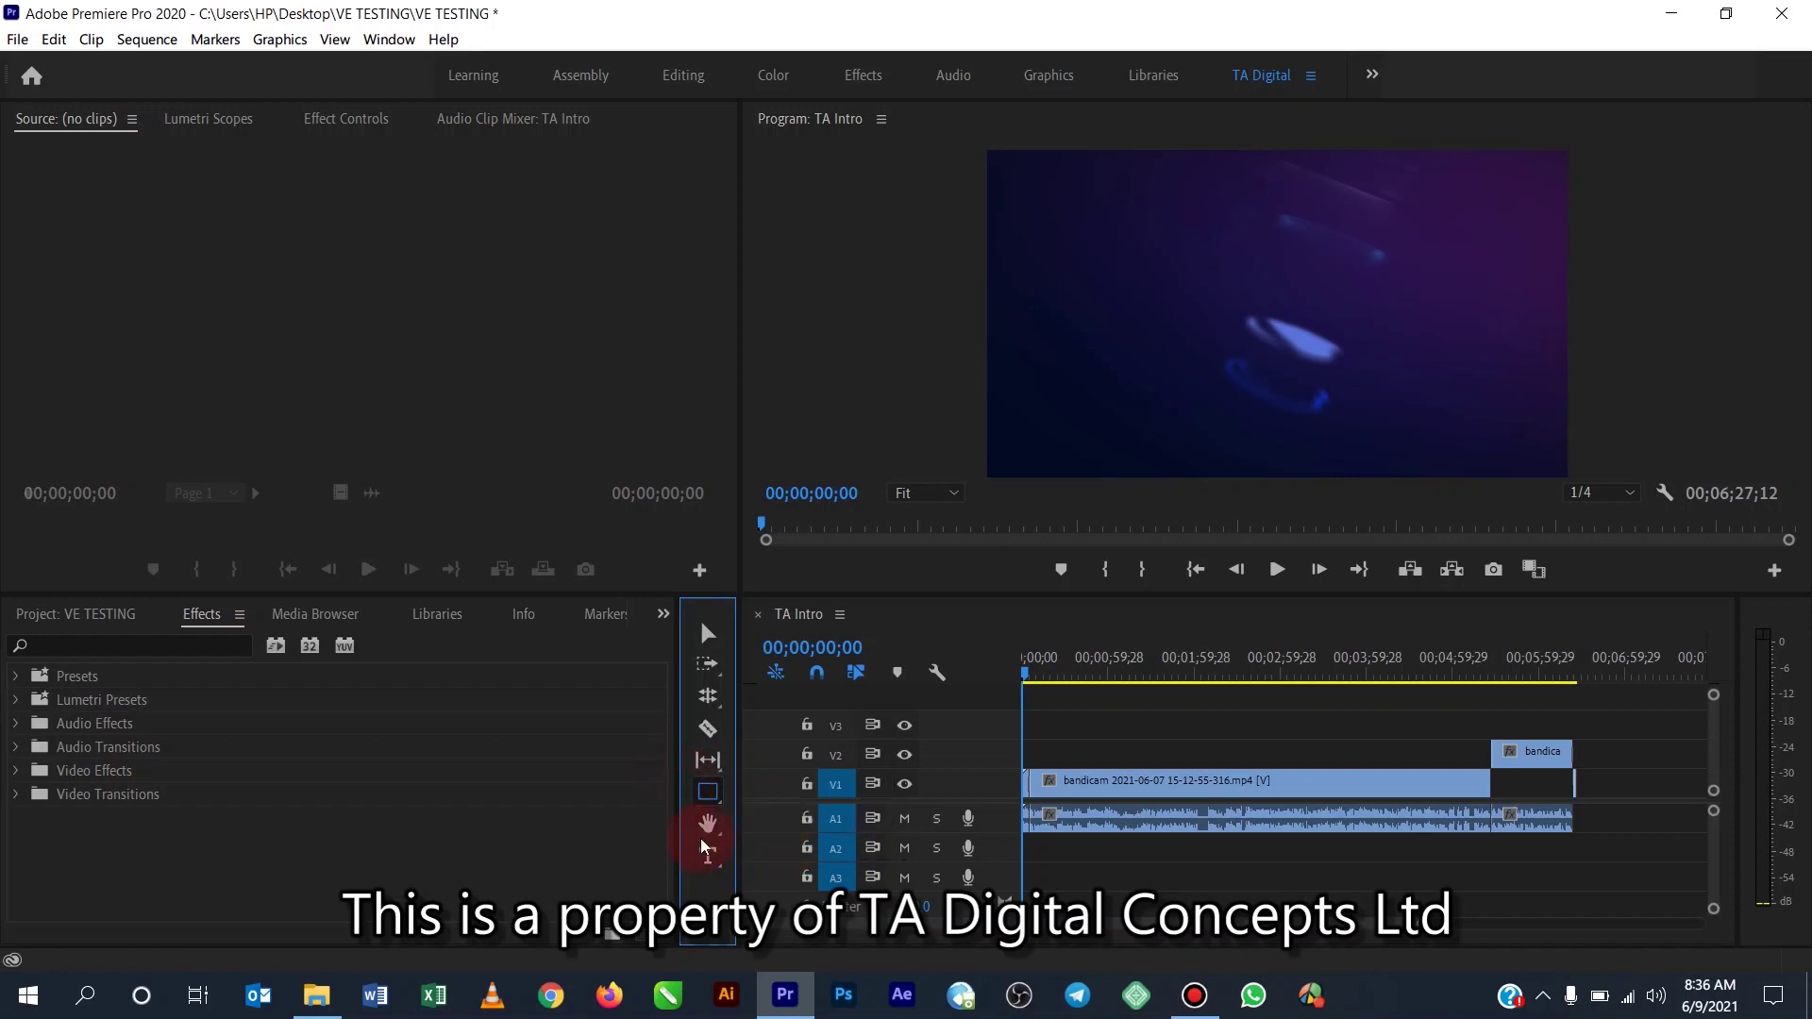
Step: Magnify the Program monitor preview to 150%
click(717, 835)
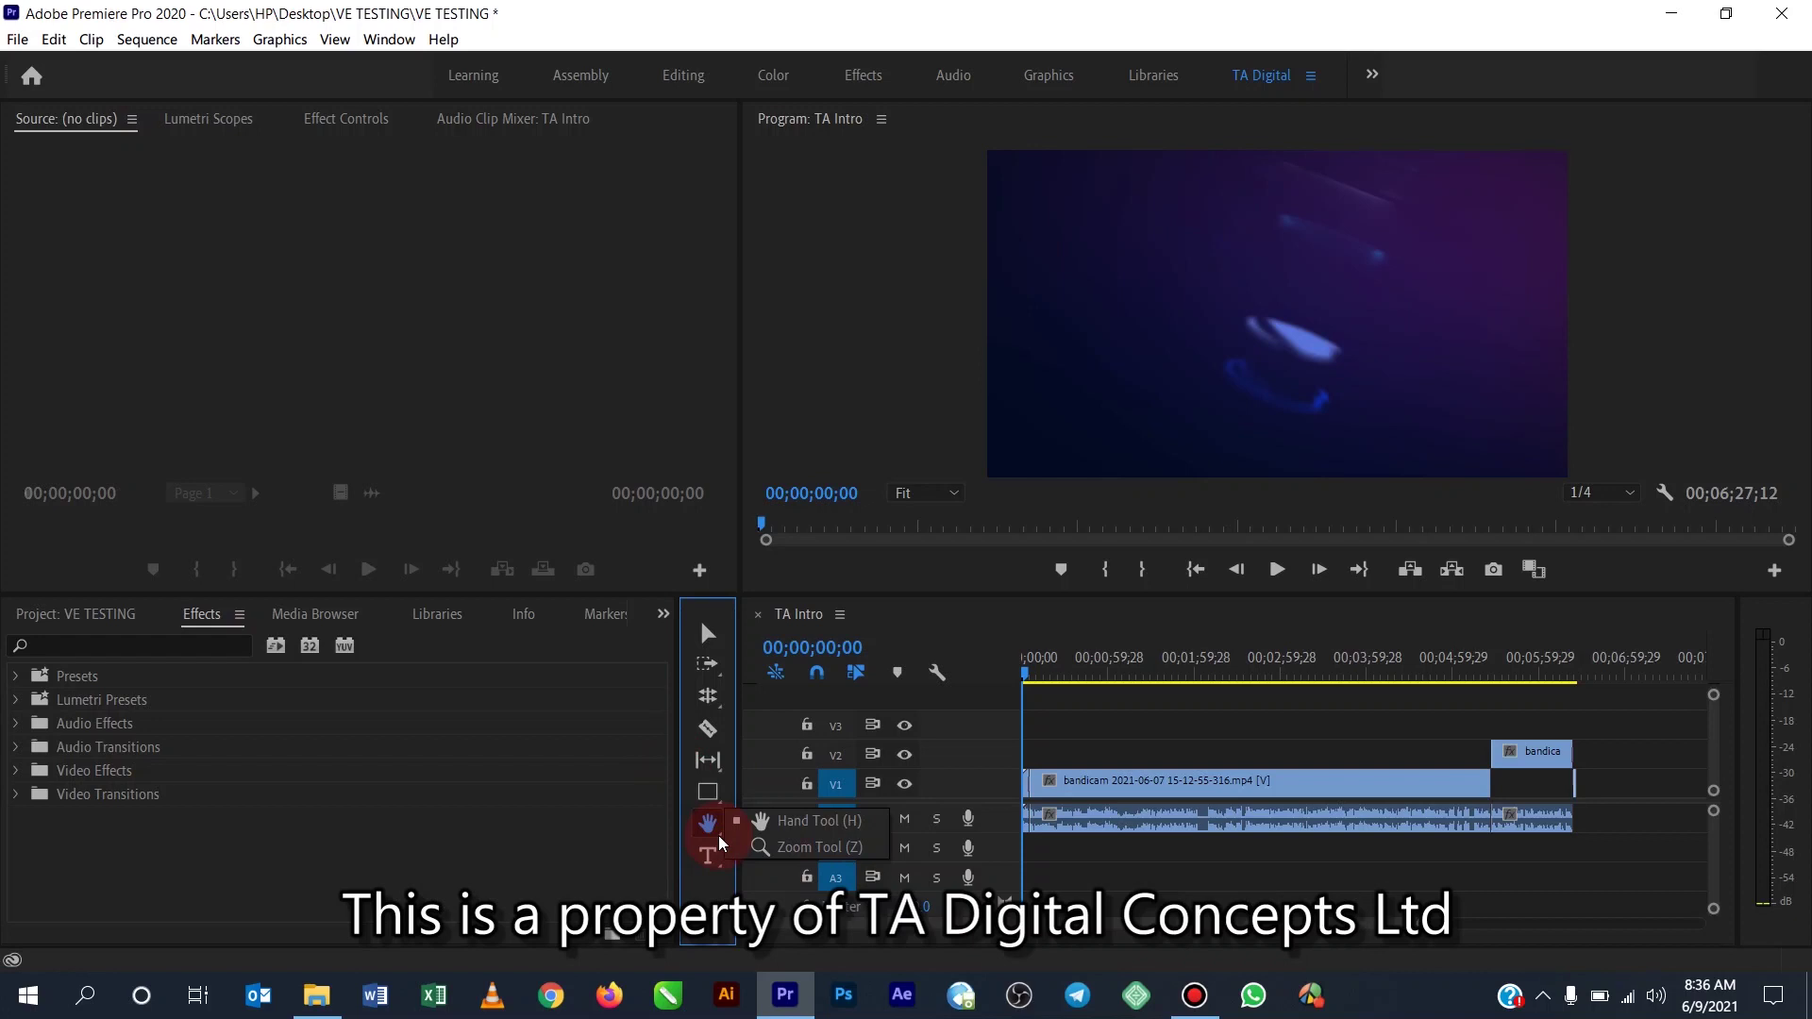
mouse_move(718, 835)
mouse_down()
mouse_move(843, 843)
mouse_move(764, 849)
mouse_up()
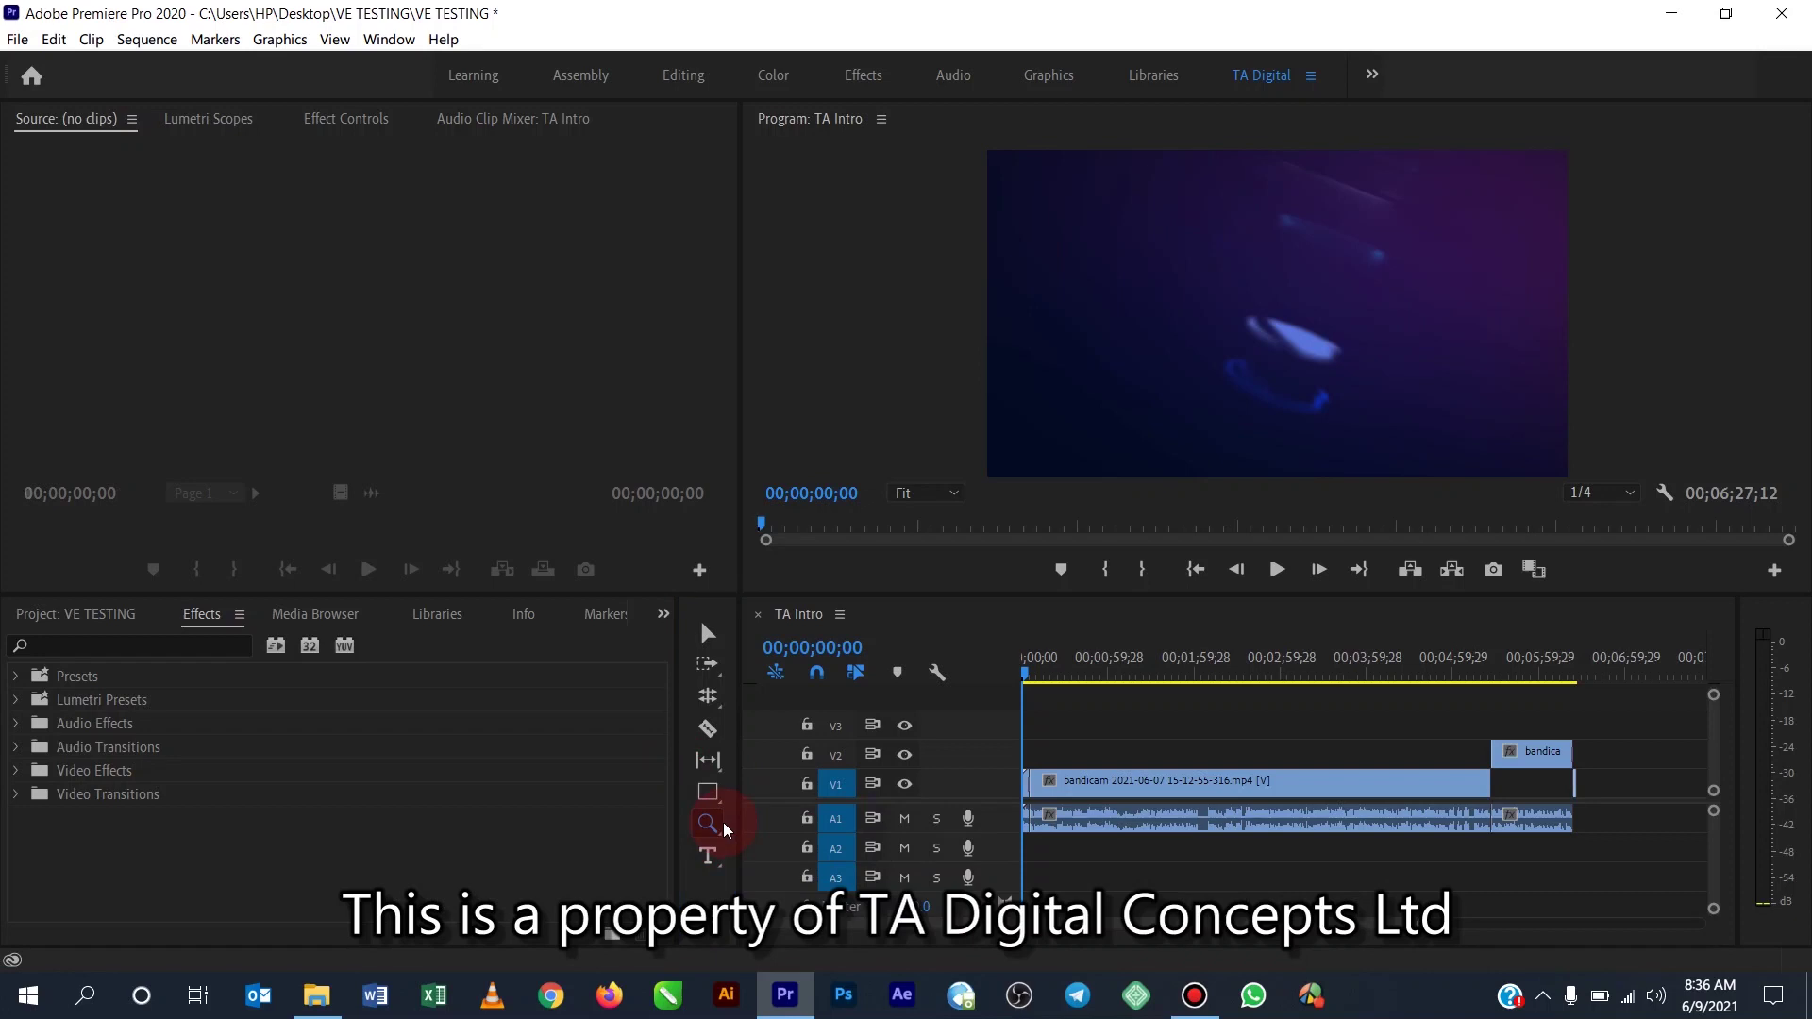
click(1270, 298)
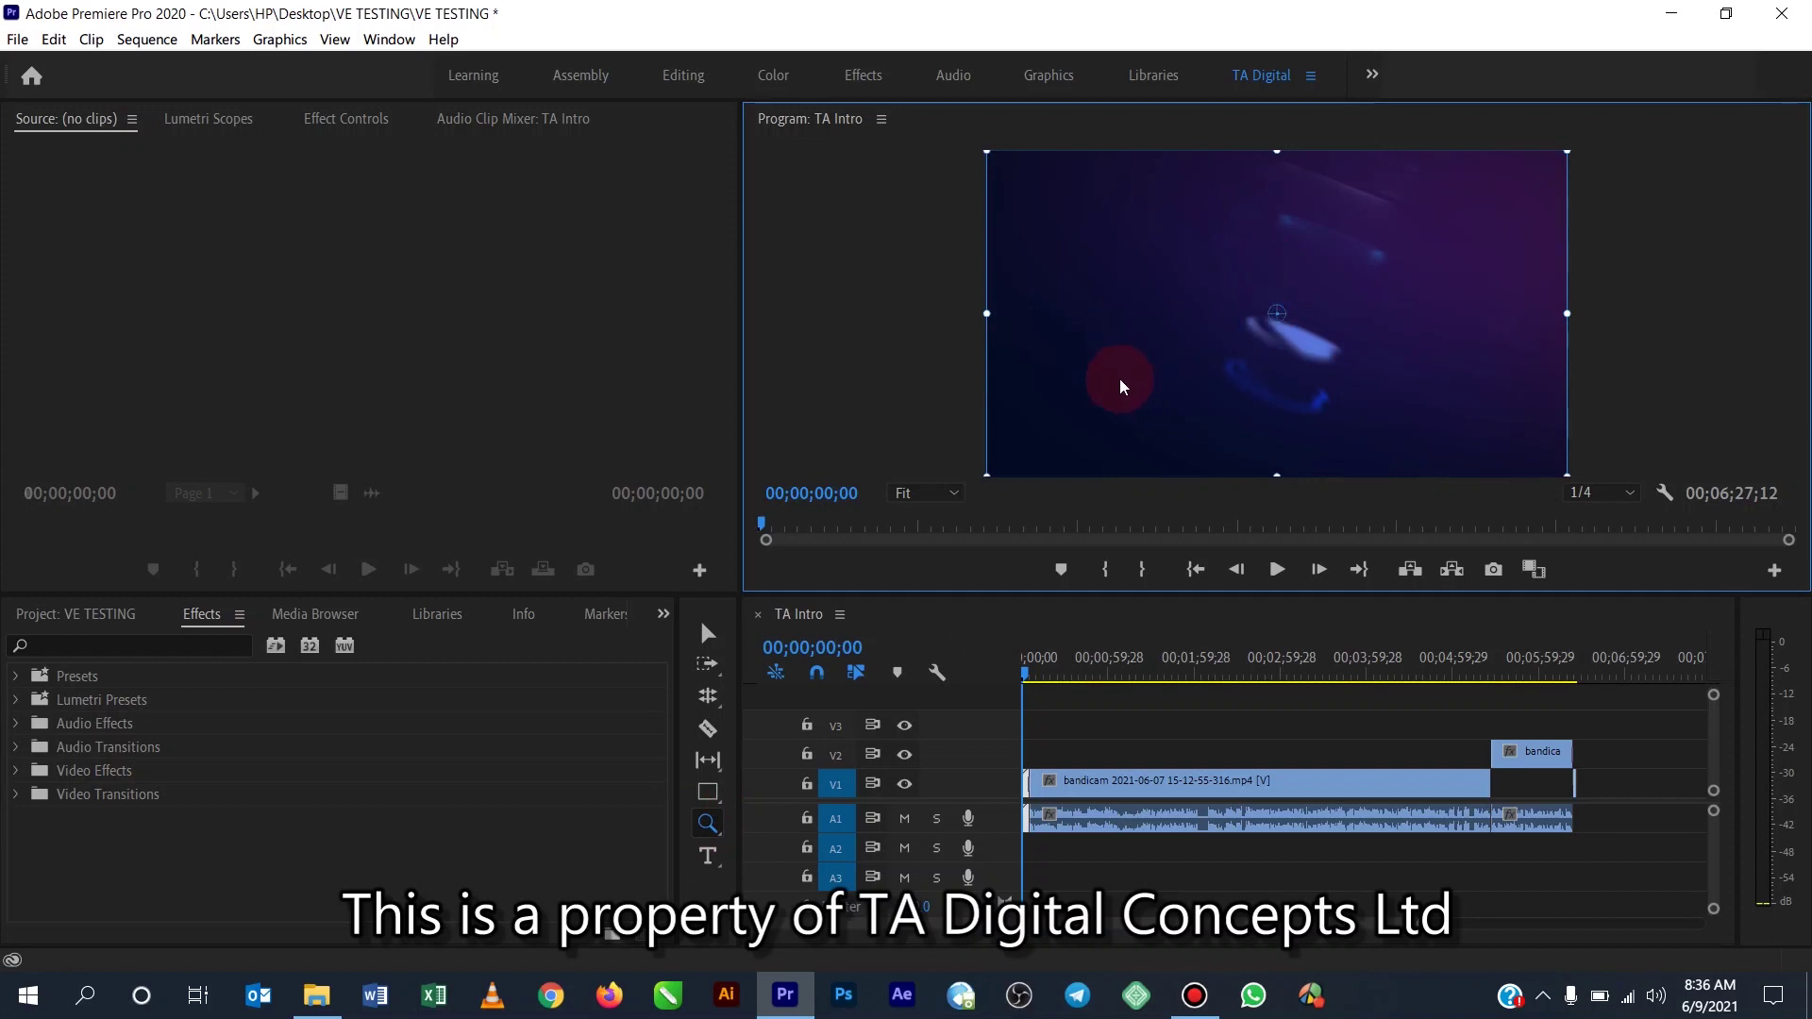
click(706, 826)
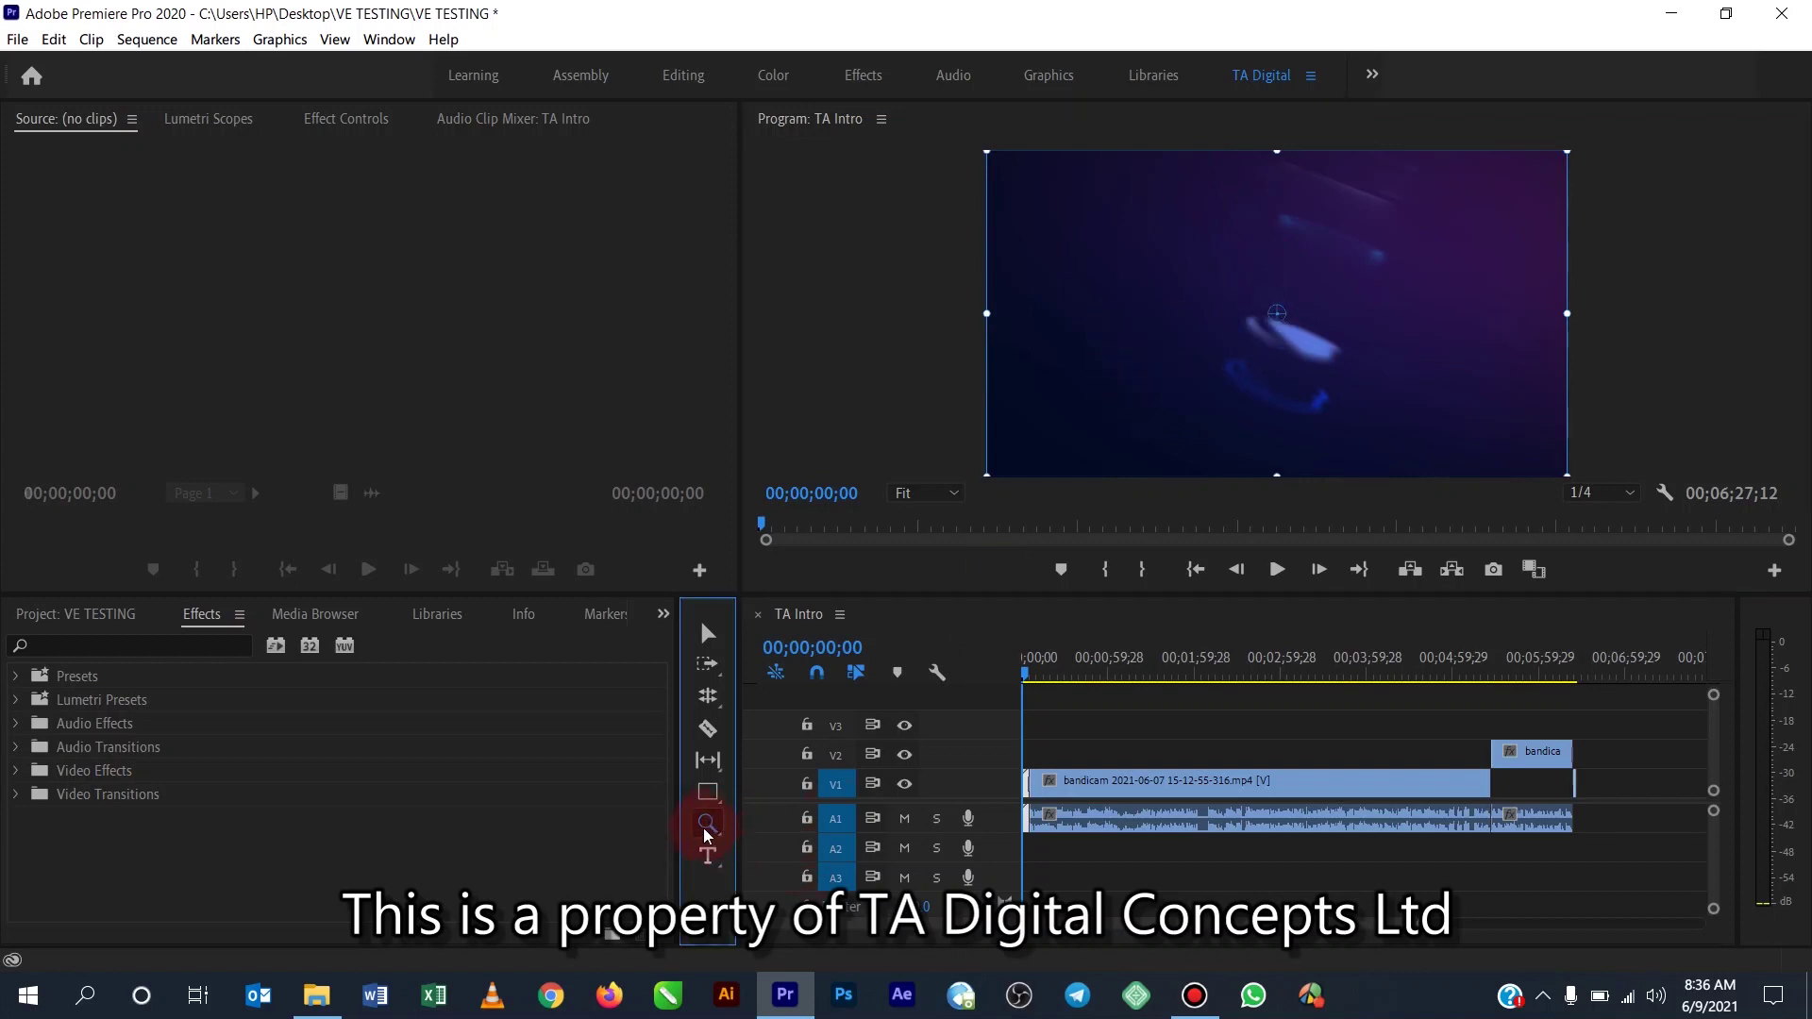
click(998, 537)
click(955, 494)
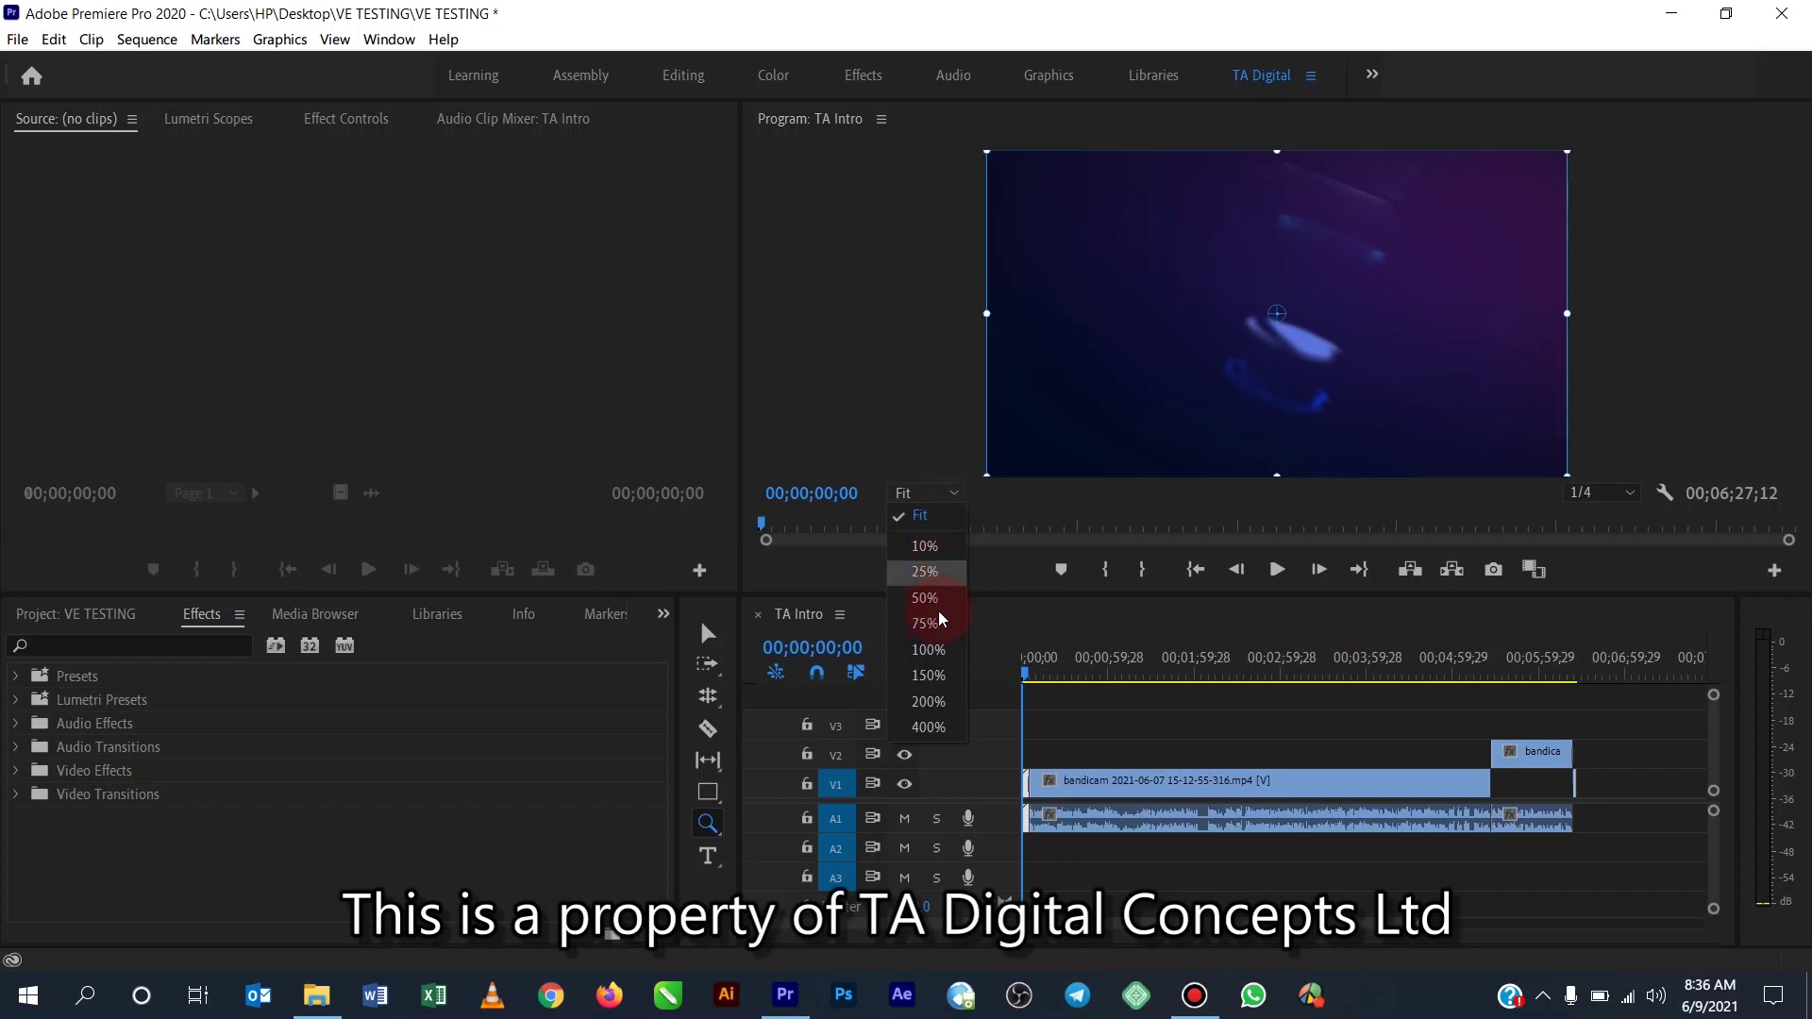
click(932, 676)
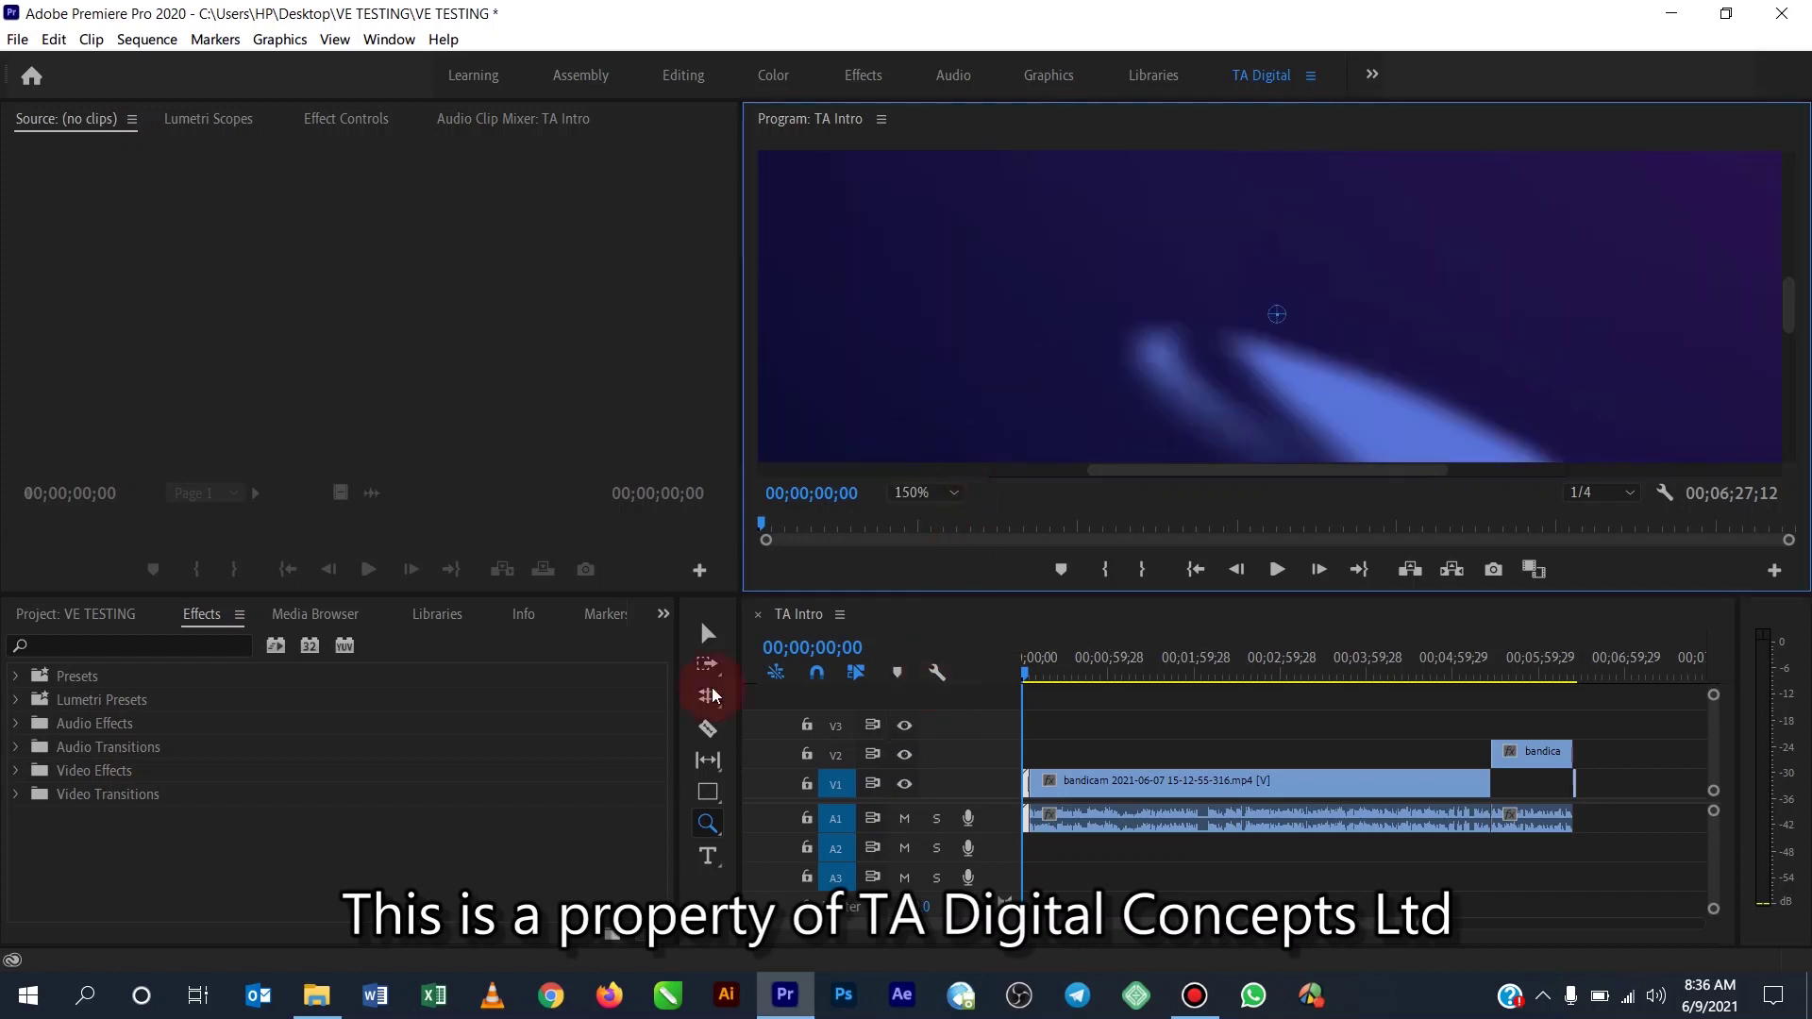
Step: Pan the 150% preview with the Hand Tool to inspect another area of the frame
click(721, 836)
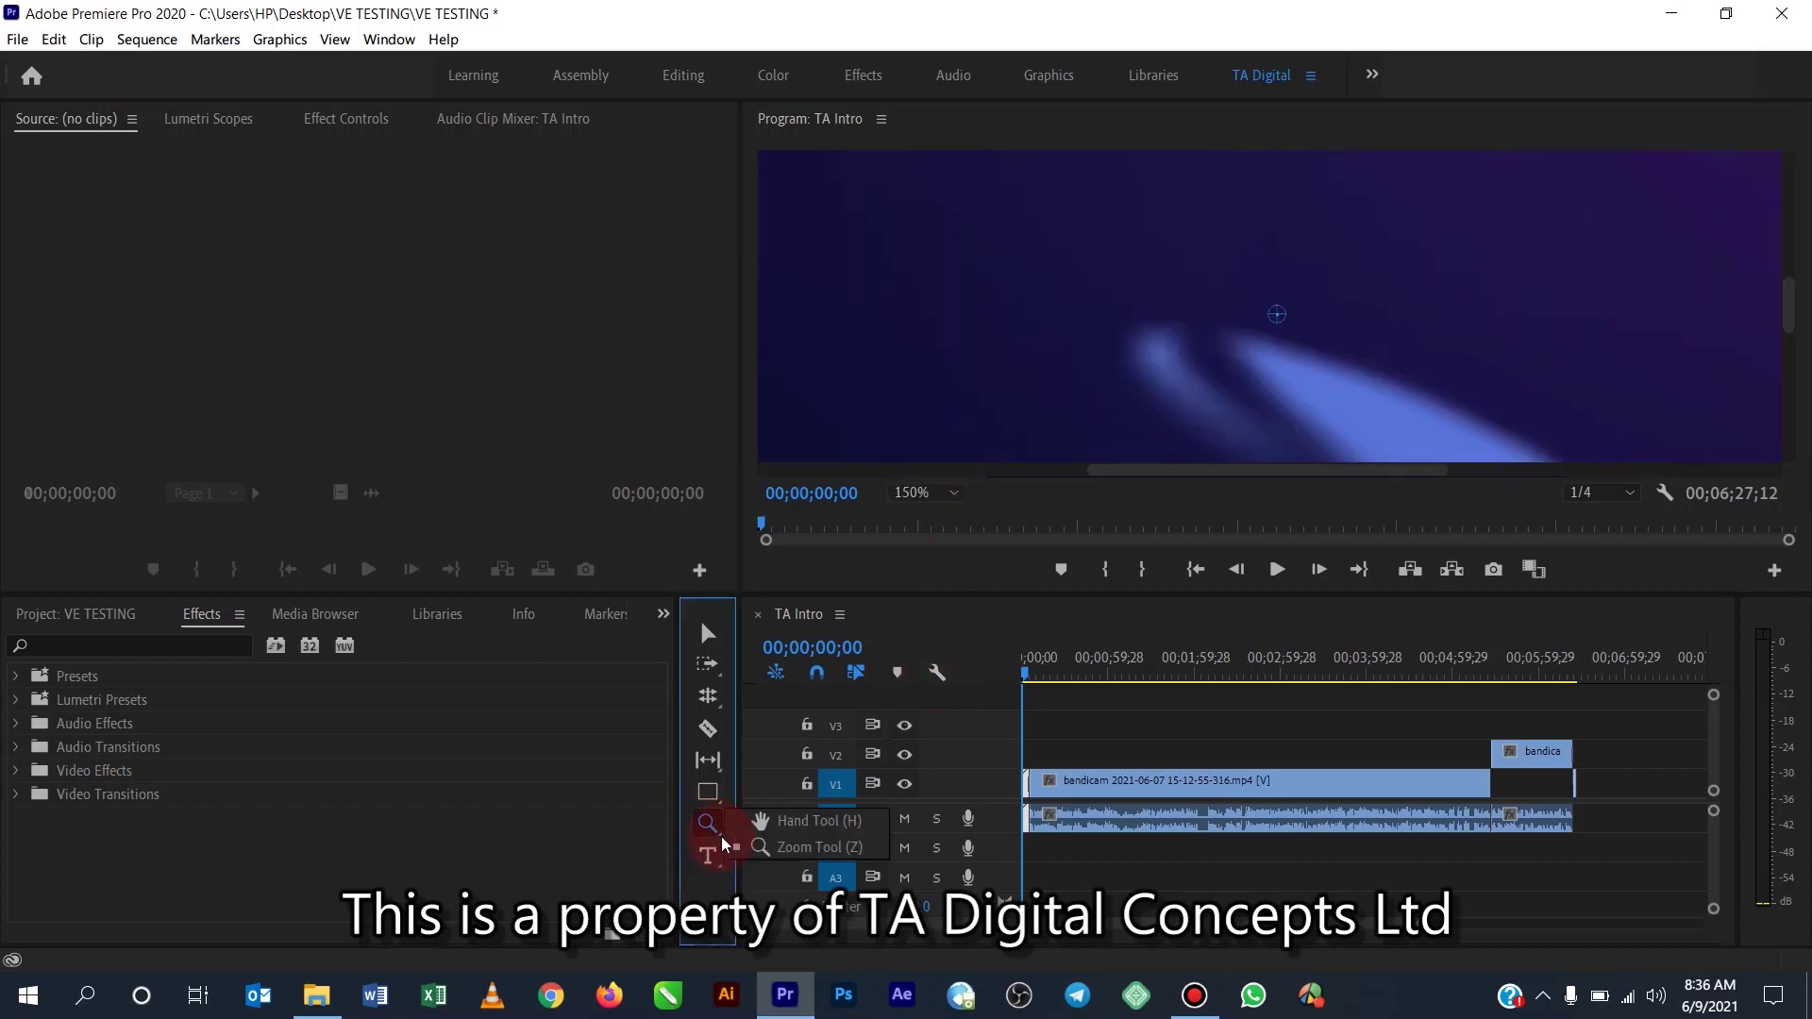
click(798, 821)
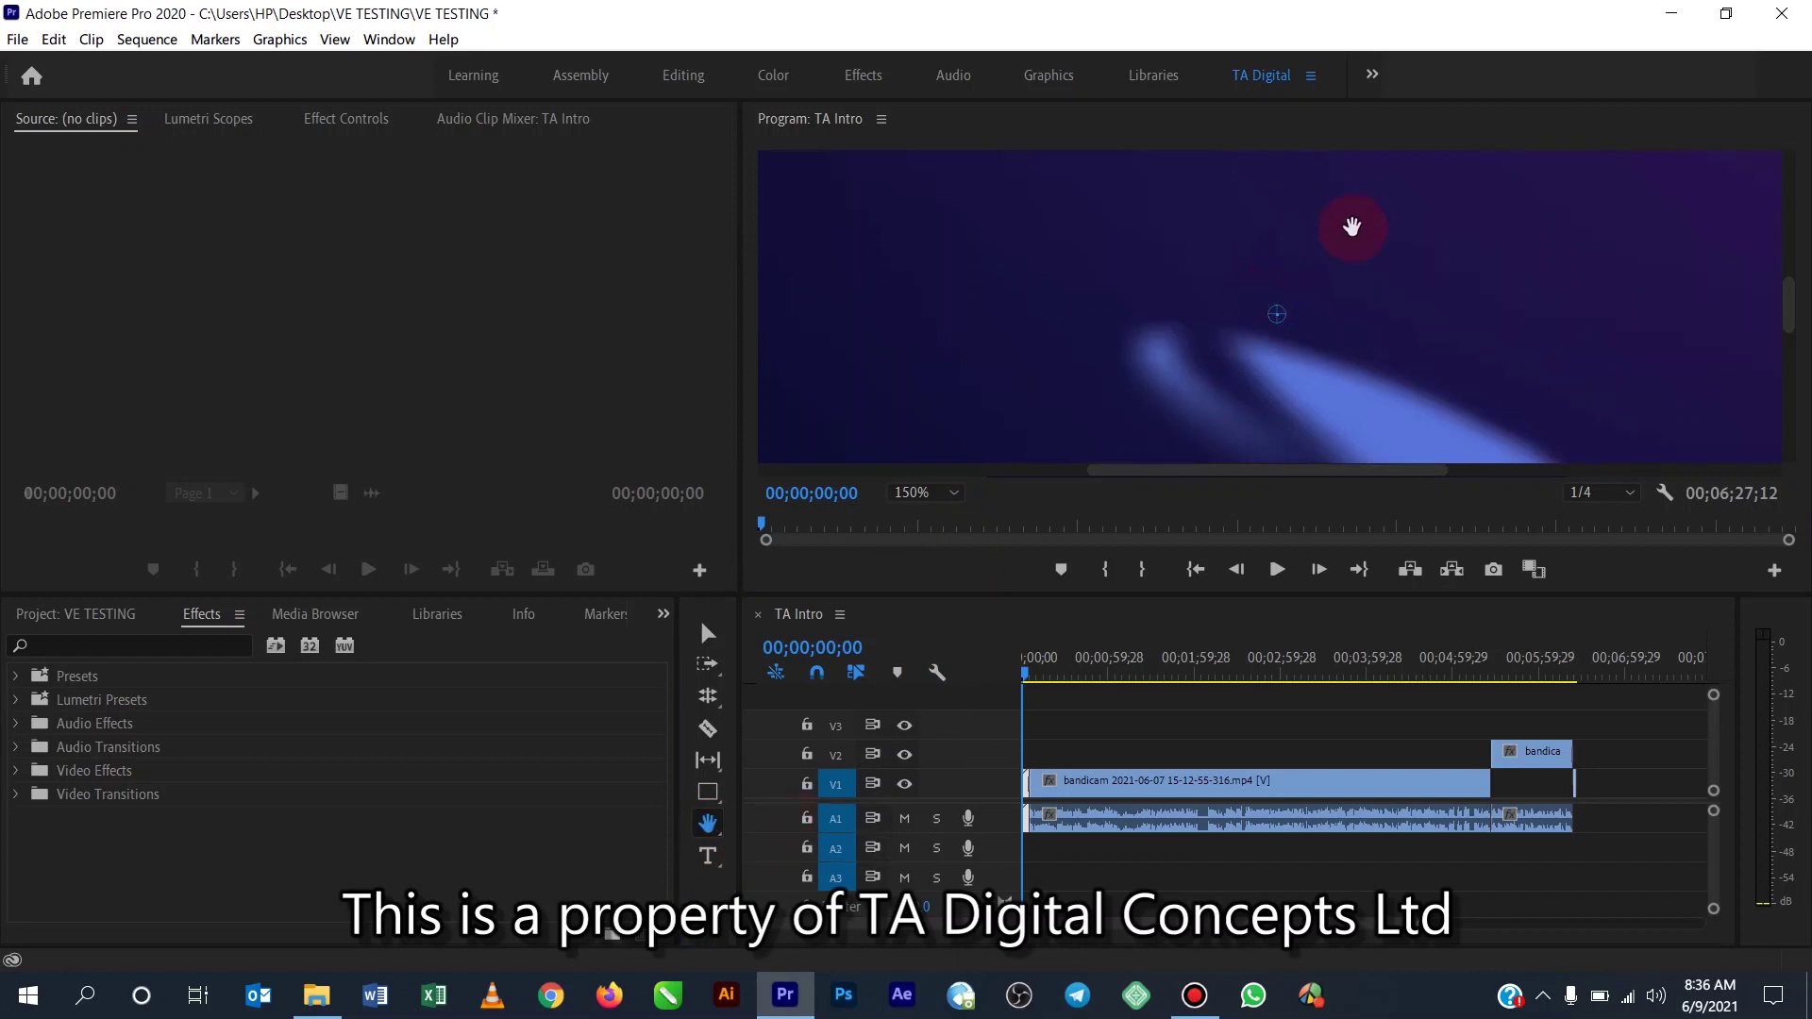
mouse_move(1352, 226)
mouse_down()
mouse_move(1242, 345)
mouse_move(1129, 244)
mouse_move(1266, 349)
mouse_move(1084, 253)
mouse_move(1278, 355)
mouse_move(954, 223)
mouse_move(1214, 349)
mouse_move(1242, 336)
mouse_move(865, 226)
mouse_move(947, 320)
mouse_move(1268, 352)
mouse_move(1129, 231)
mouse_move(1185, 297)
mouse_move(1153, 292)
mouse_move(1203, 336)
mouse_up()
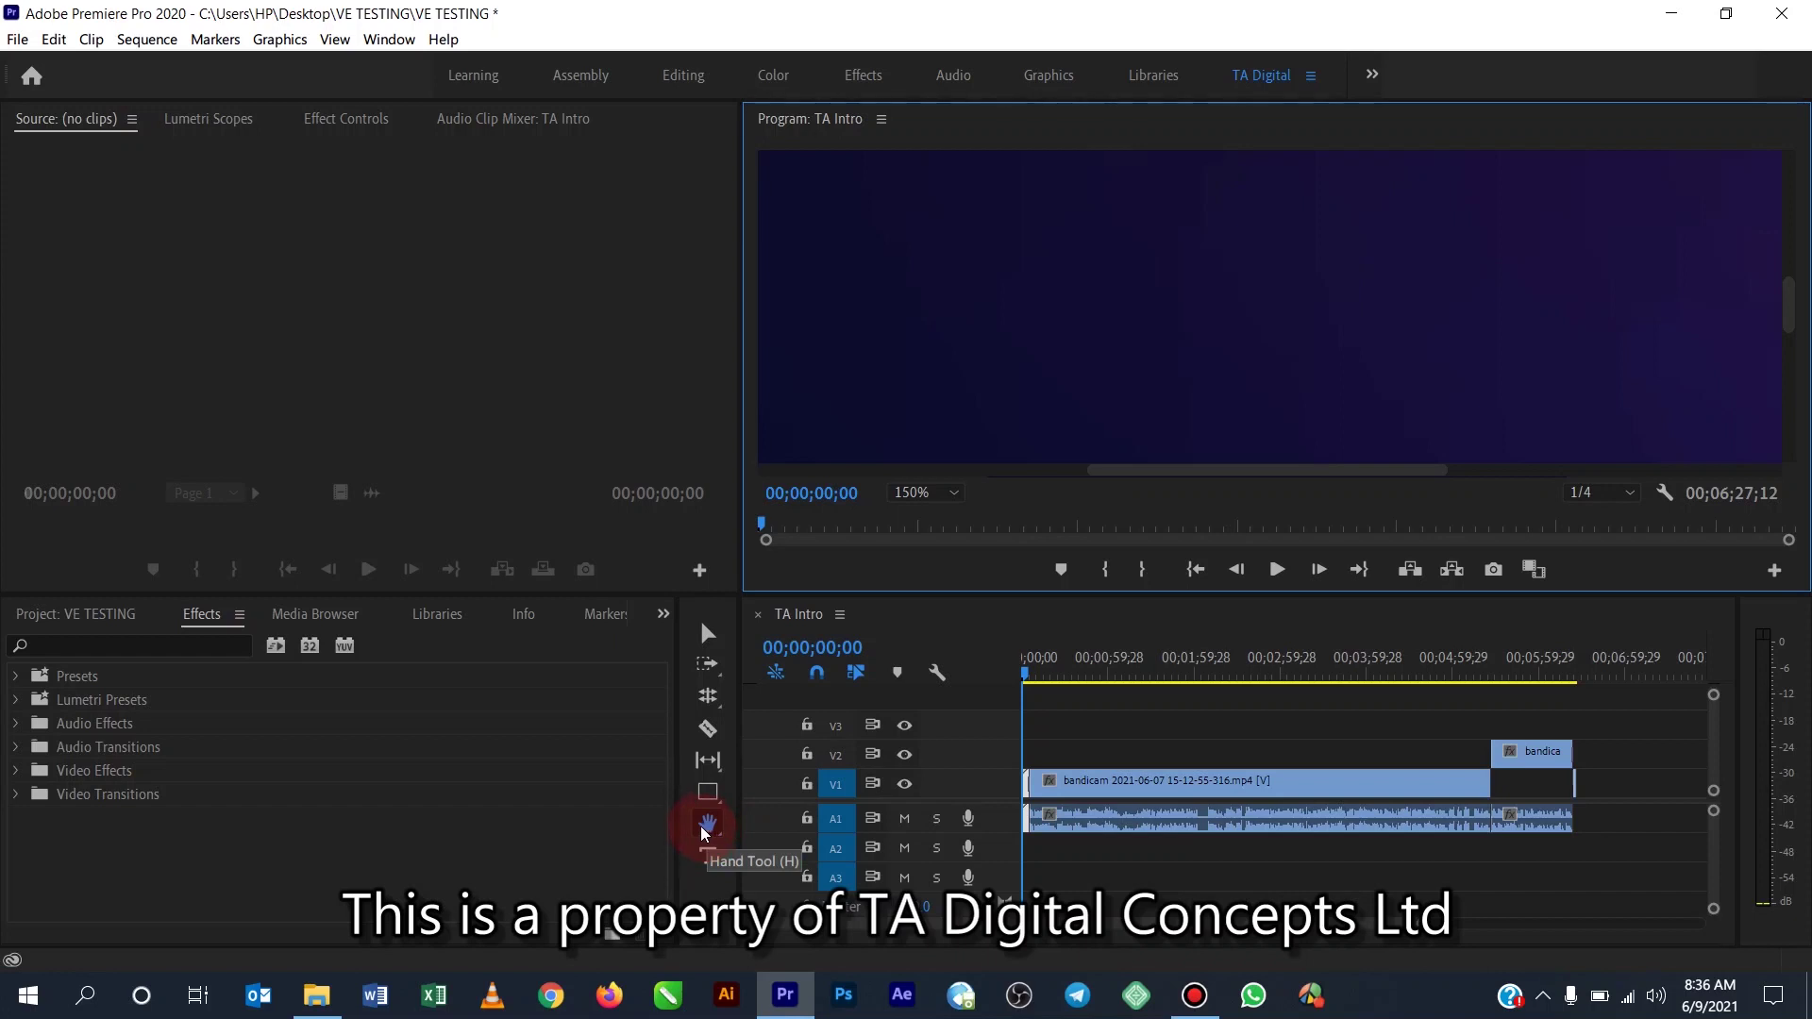
click(956, 495)
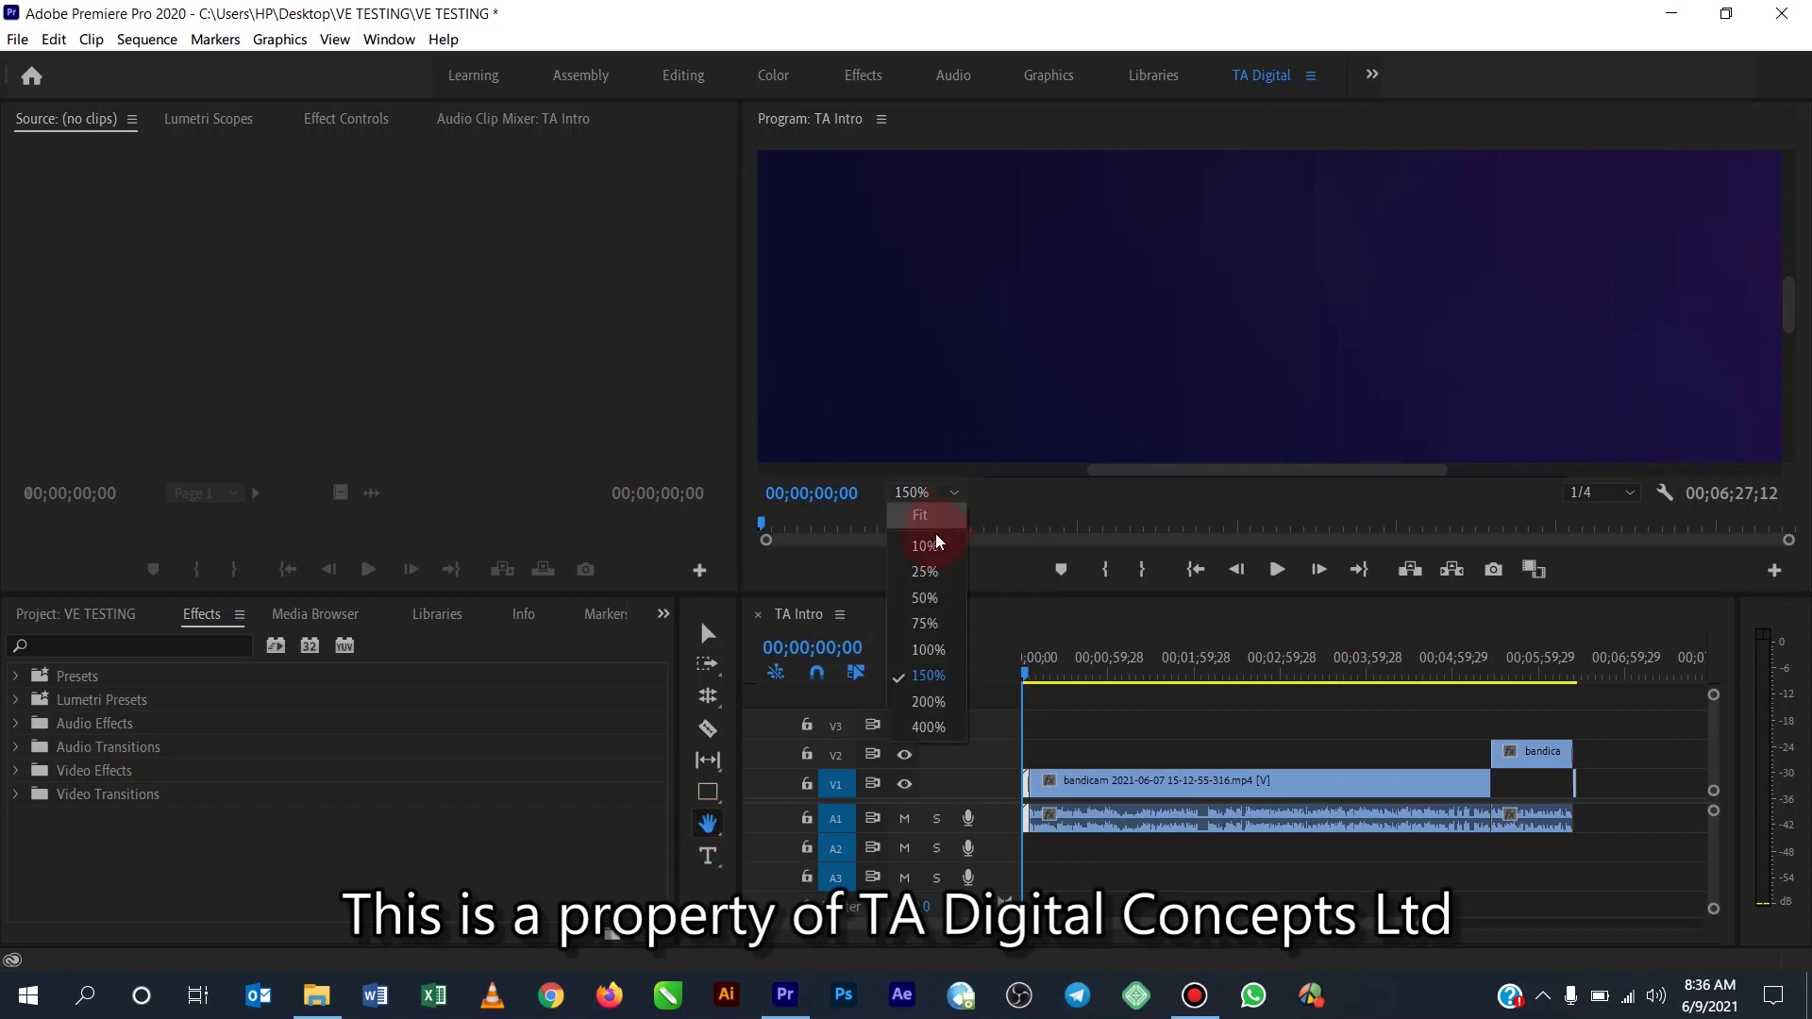
Step: Set the preview zoom to Fit and drag the video up-left to fill the frame
click(936, 514)
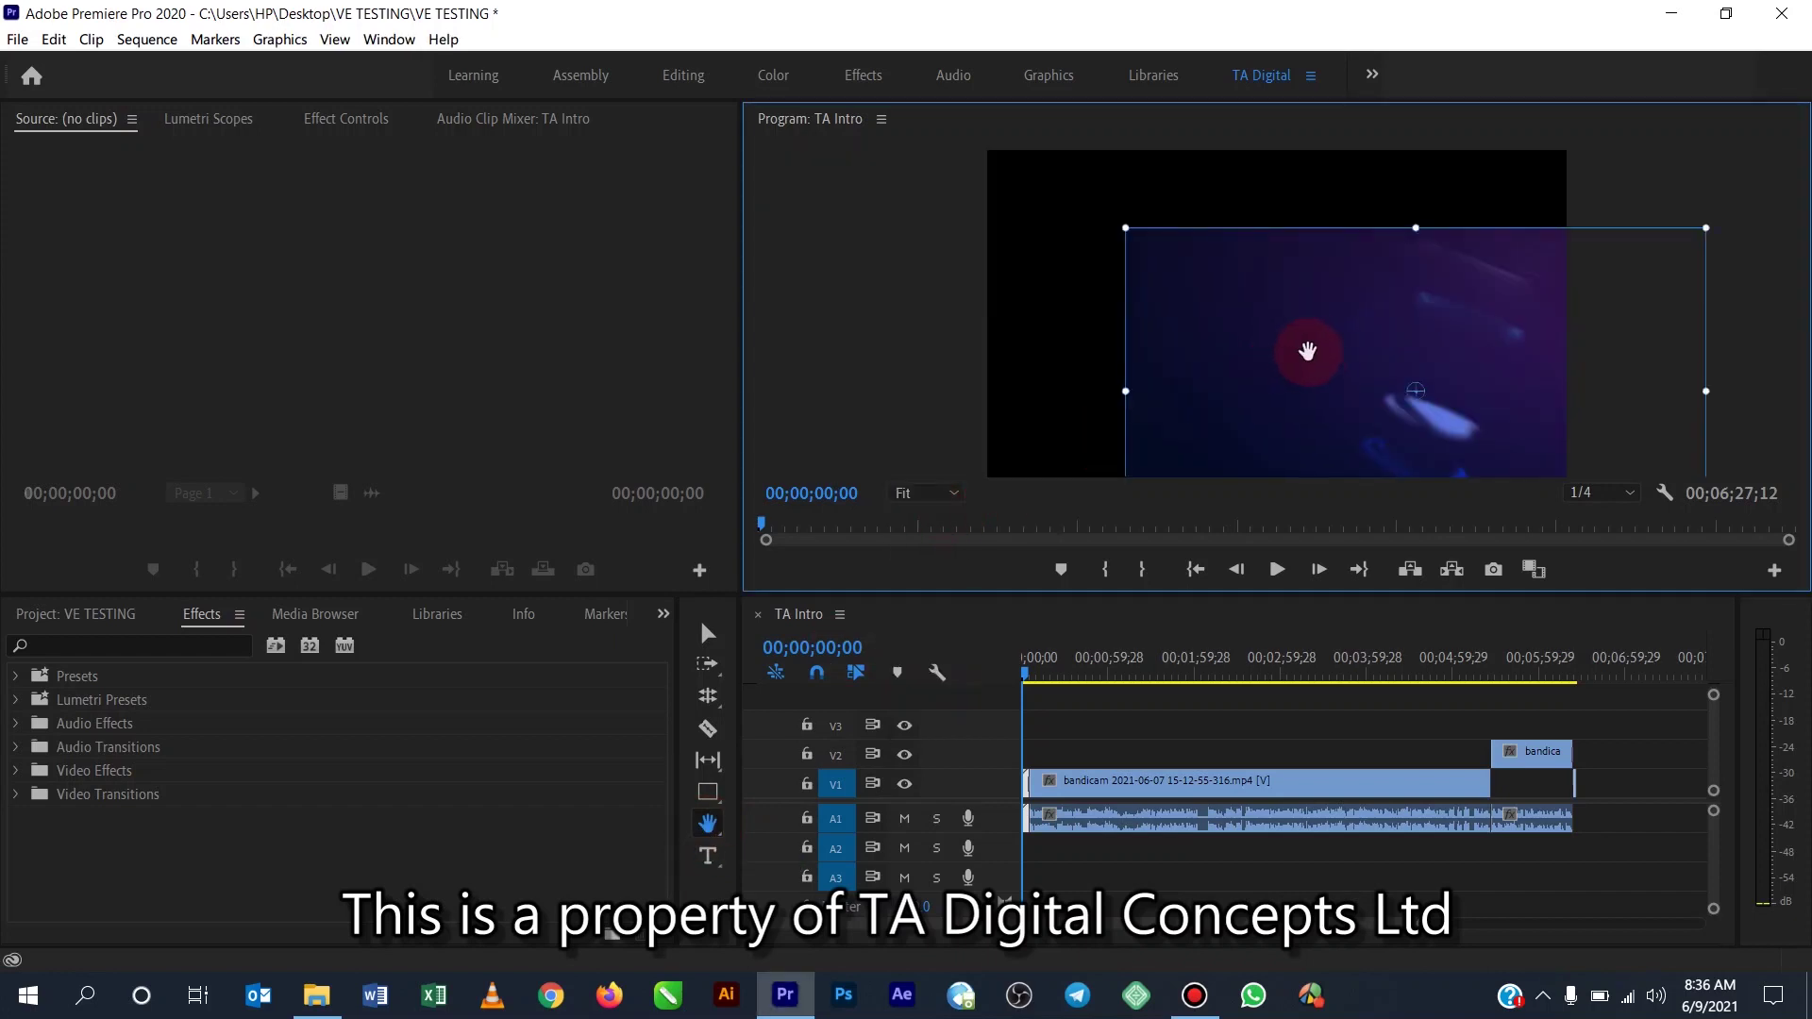
mouse_move(1330, 363)
mouse_down()
mouse_move(1240, 285)
mouse_move(1197, 287)
mouse_up()
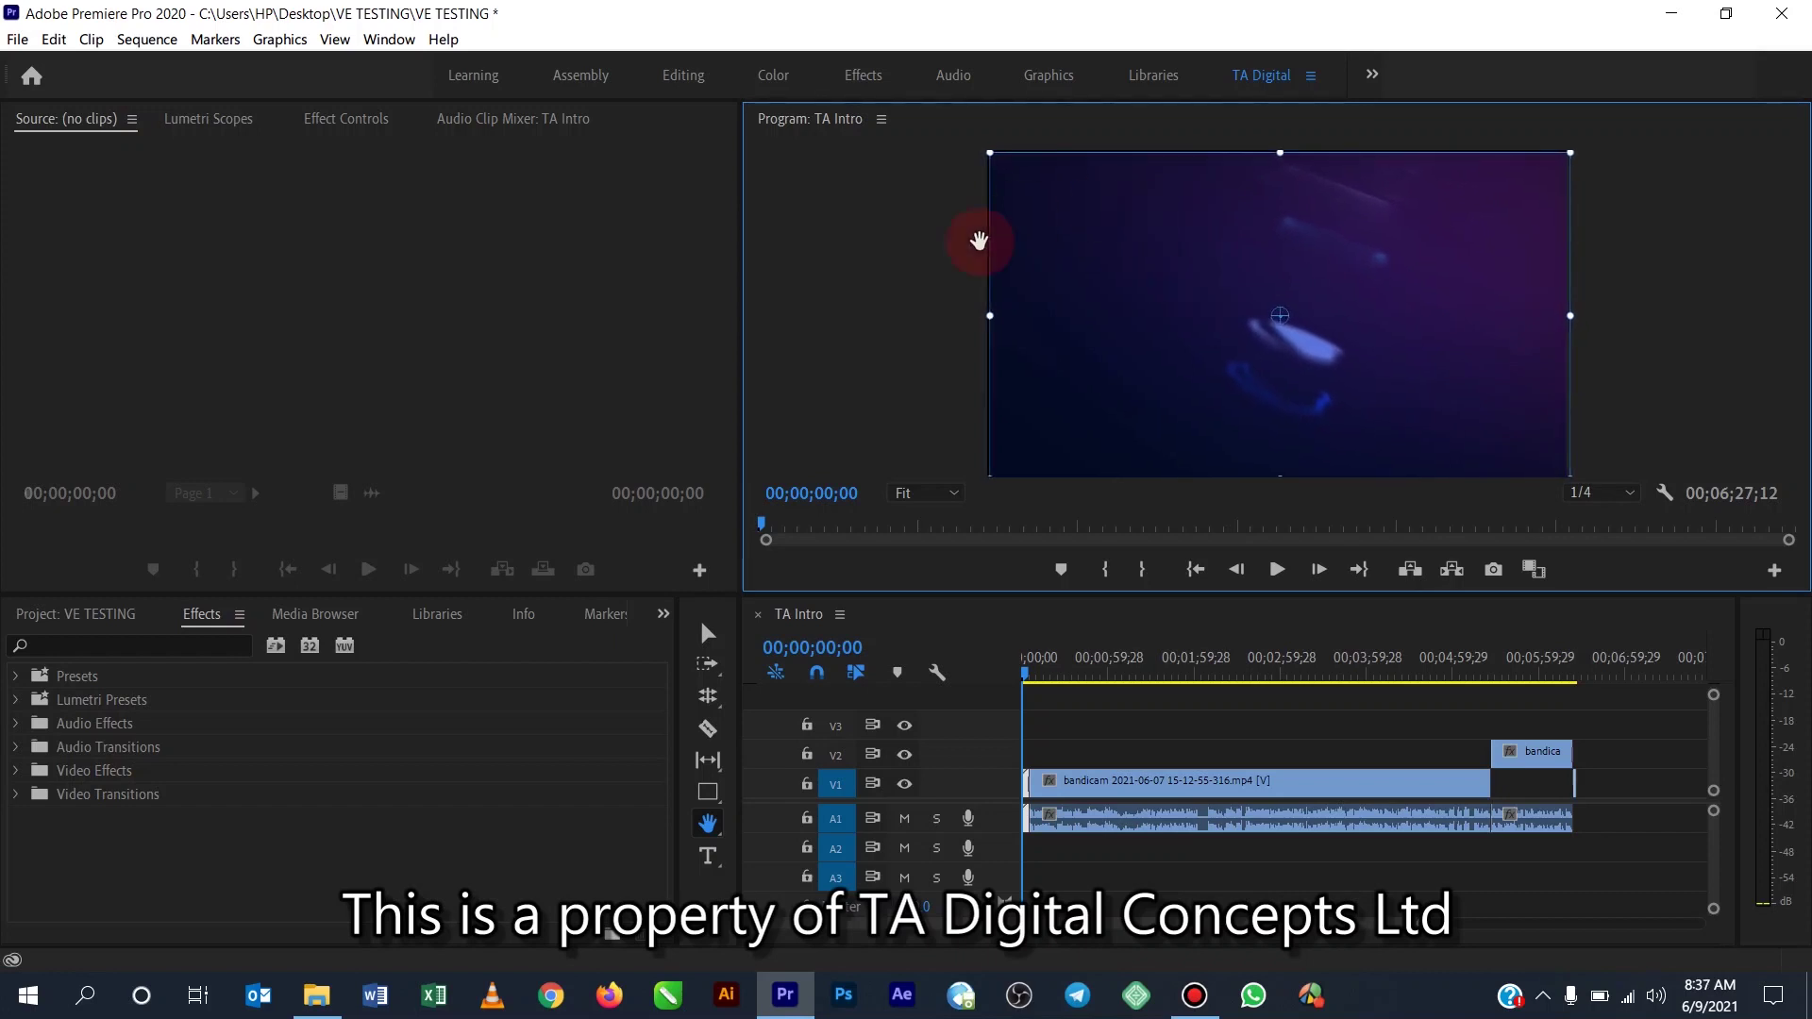
click(937, 351)
click(935, 752)
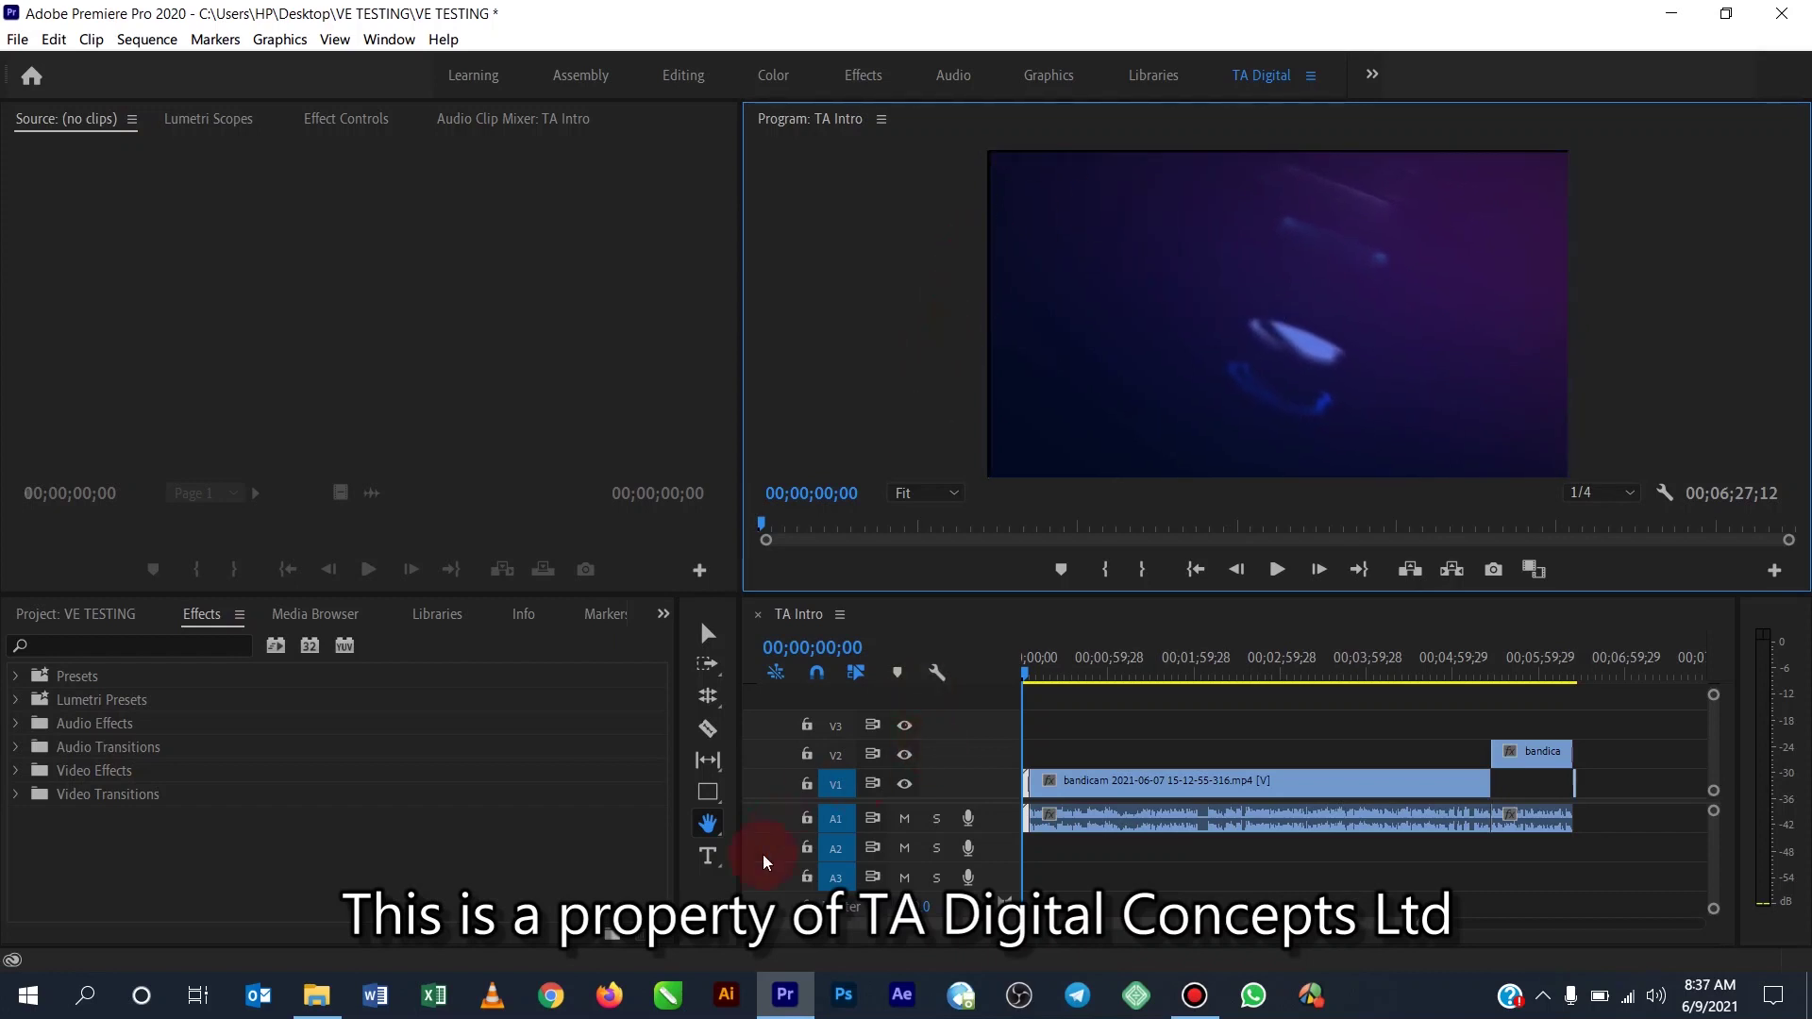
drag(721, 863, 762, 857)
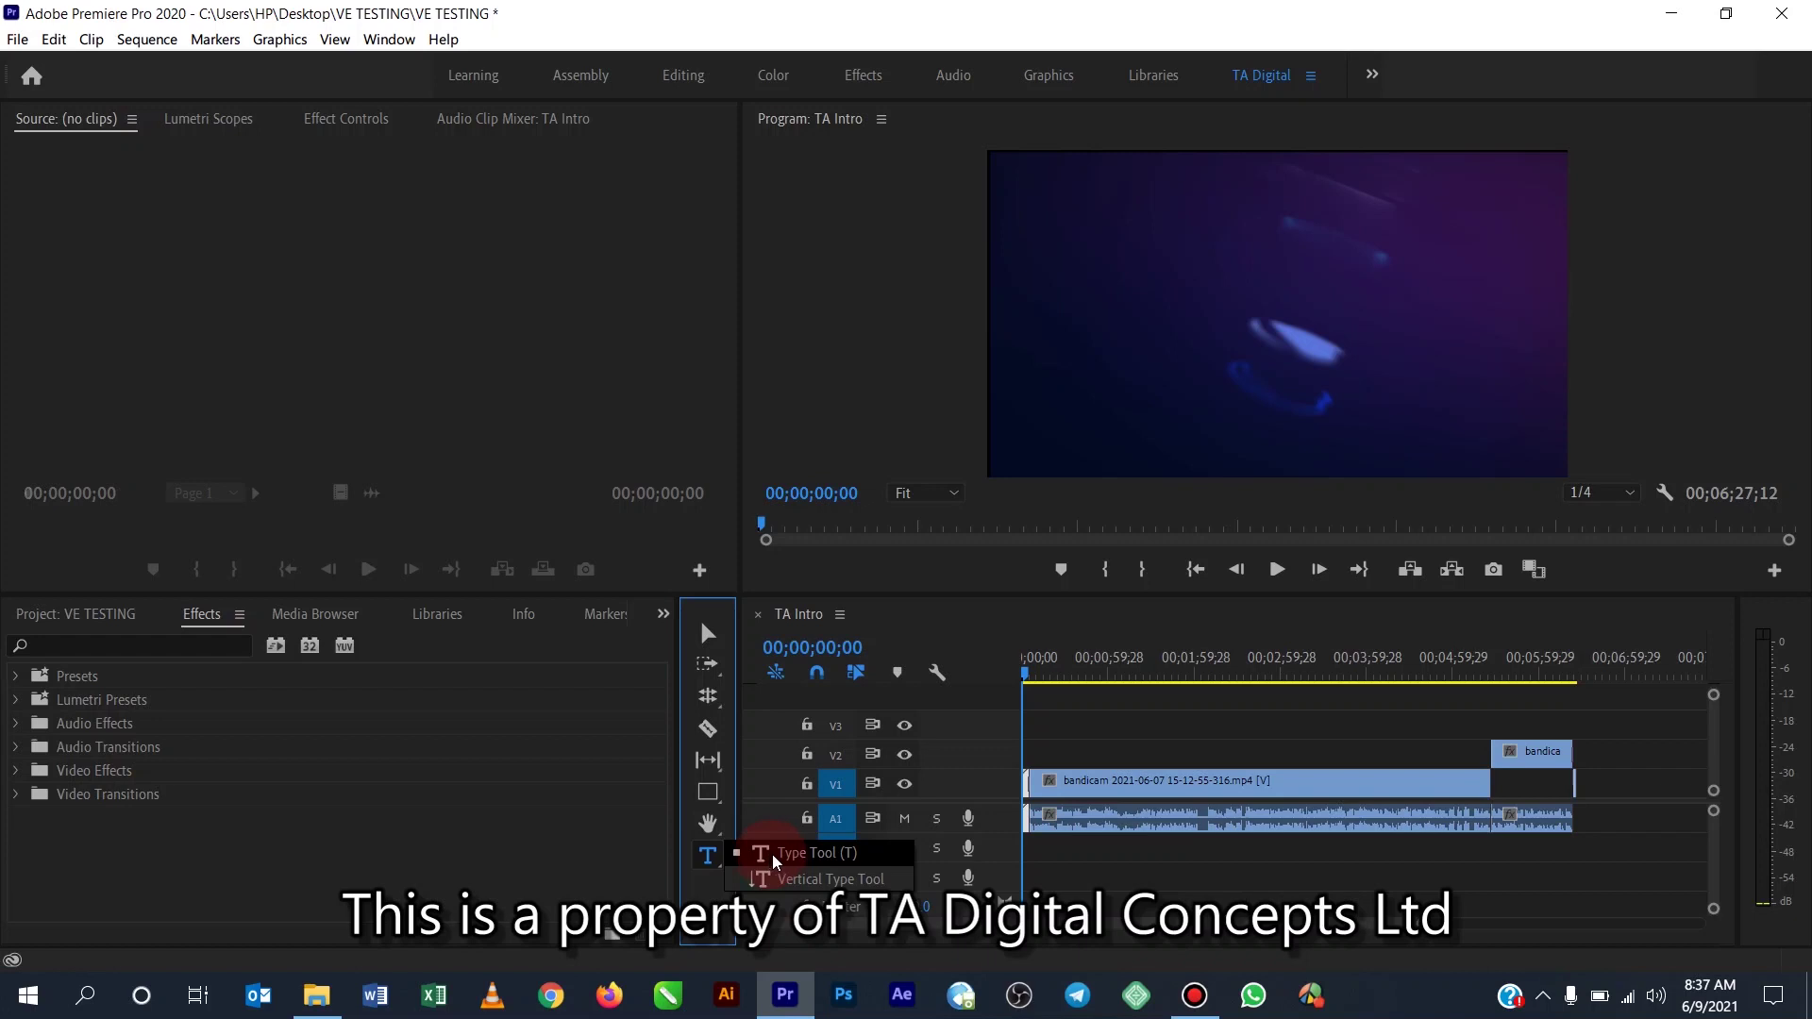
Step: Add a horizontal Type Tool title near the frame centre reading 'TA DIGITAL CONCEPTSV'
drag(780, 853, 779, 853)
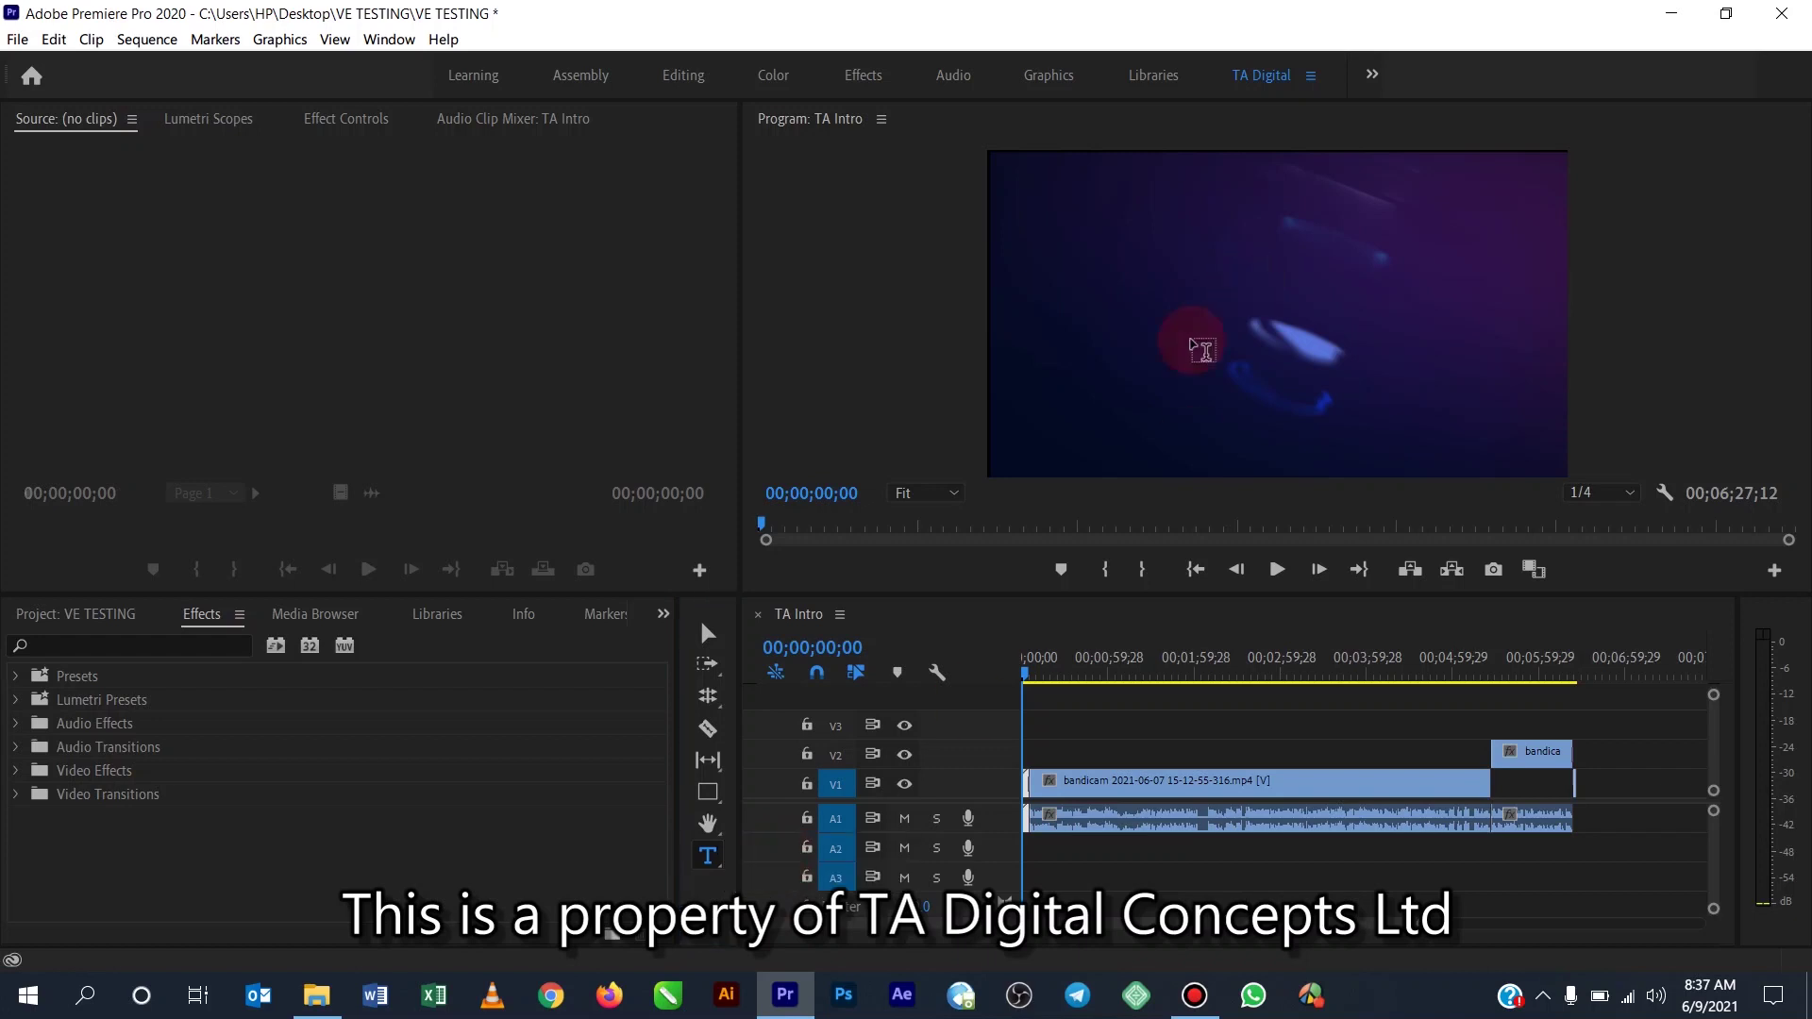
click(1160, 365)
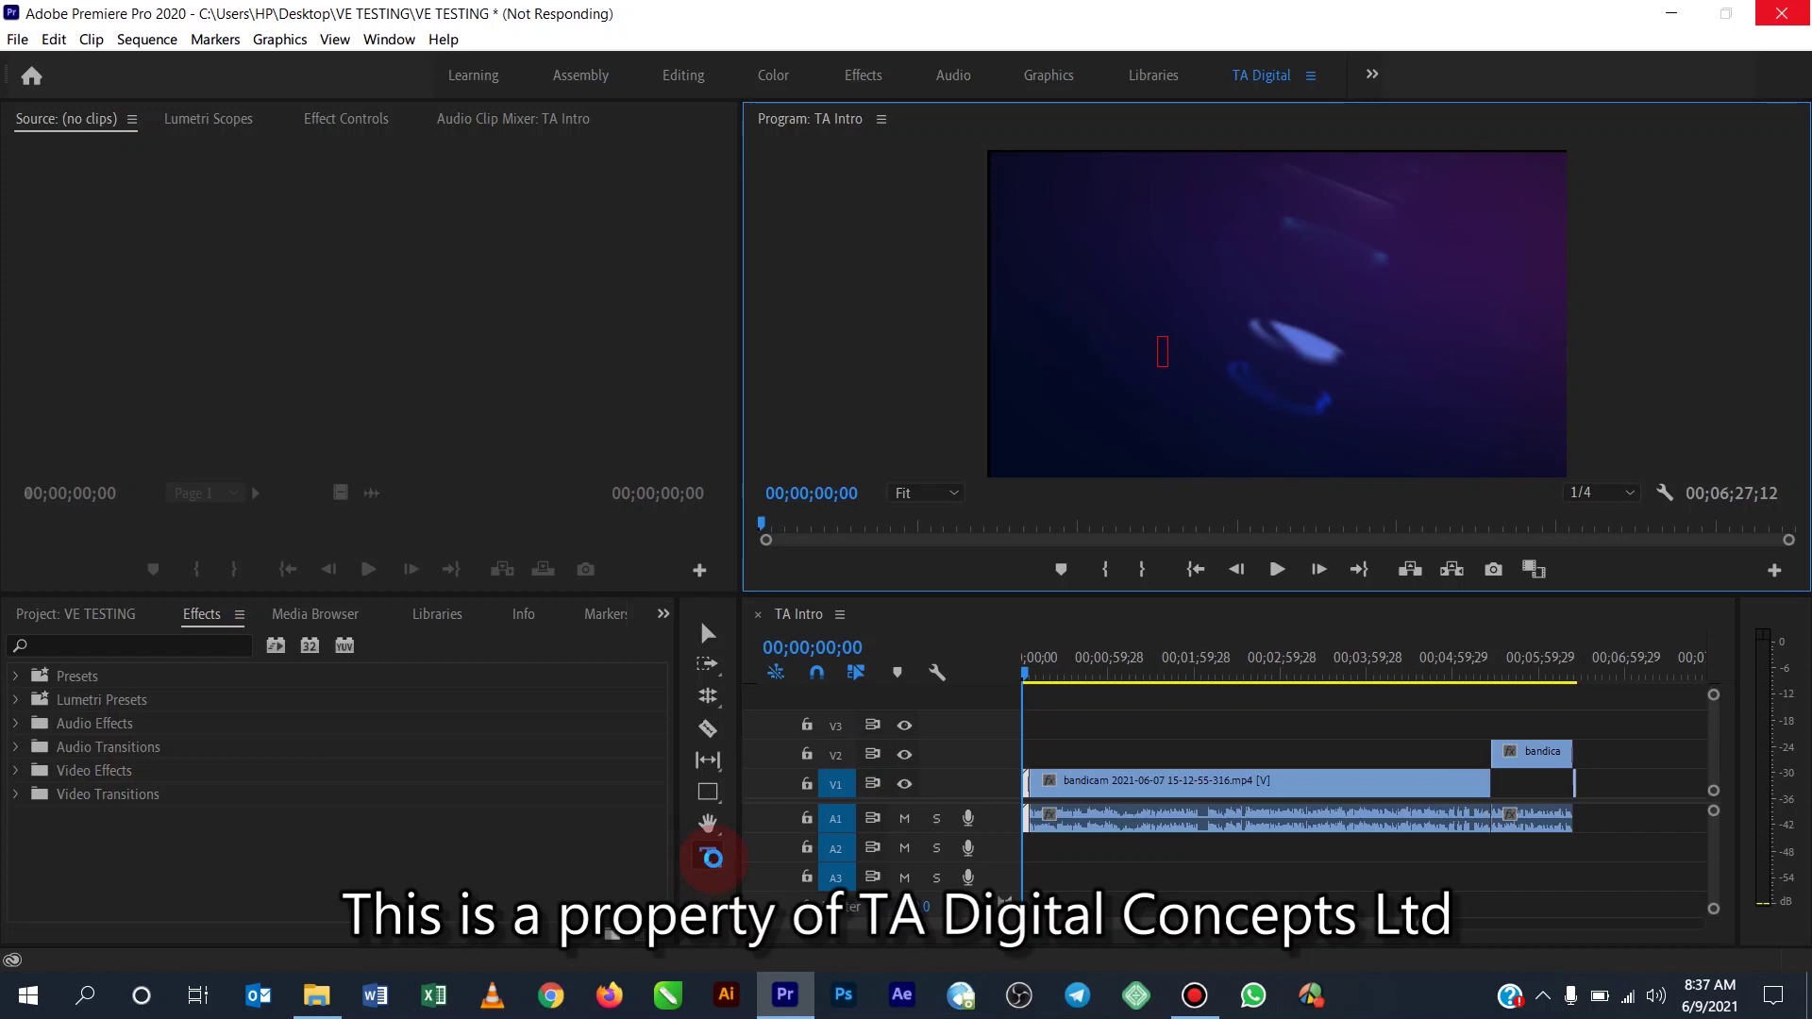
click(712, 858)
click(1067, 364)
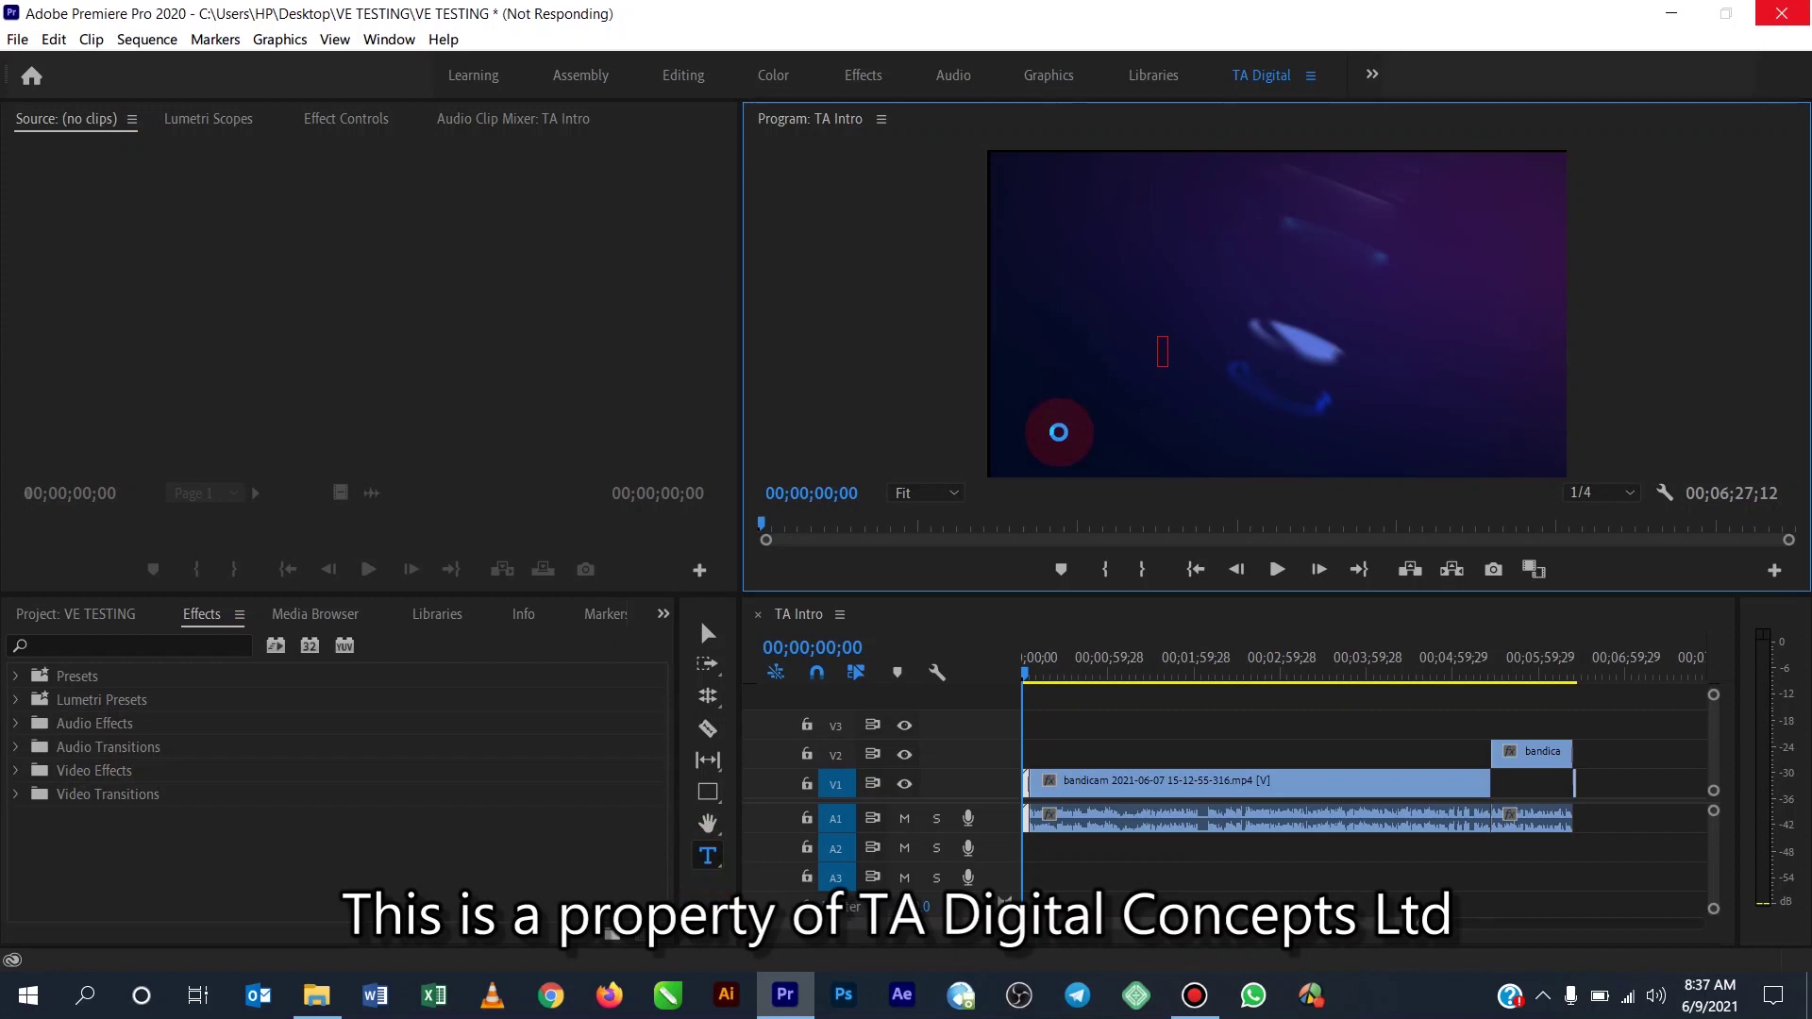
text(T)
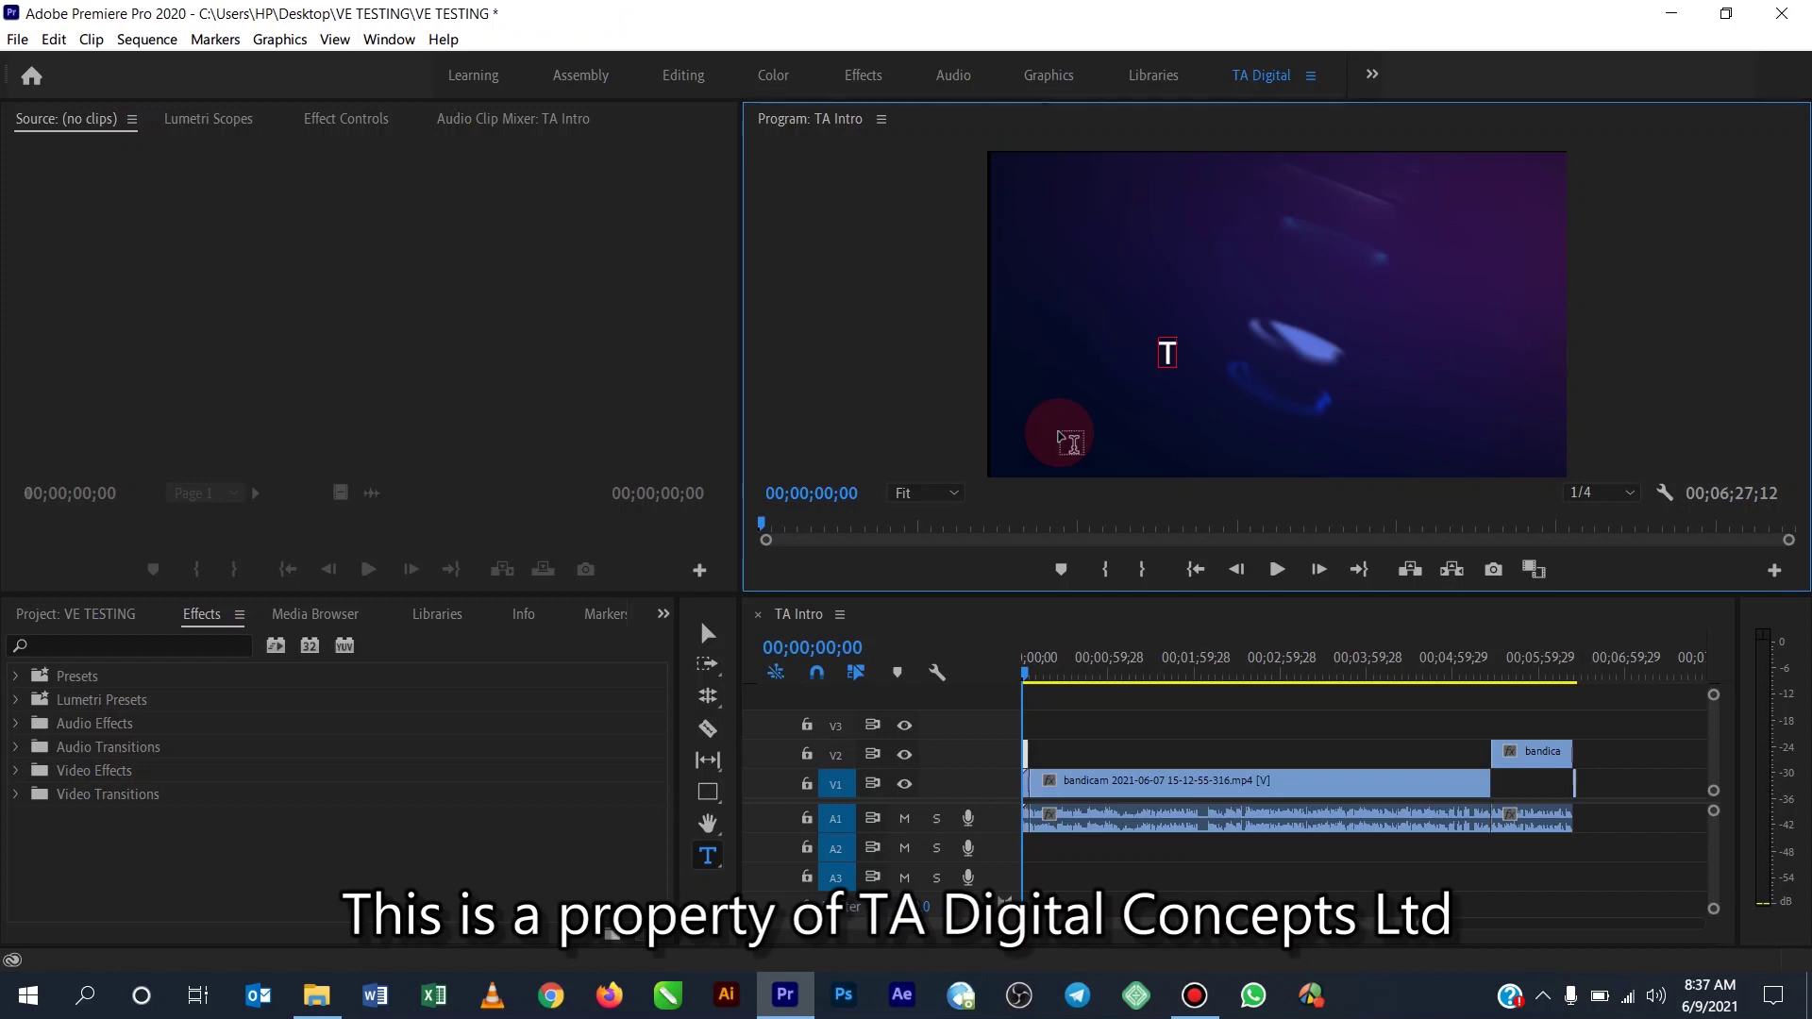
text(A DI)
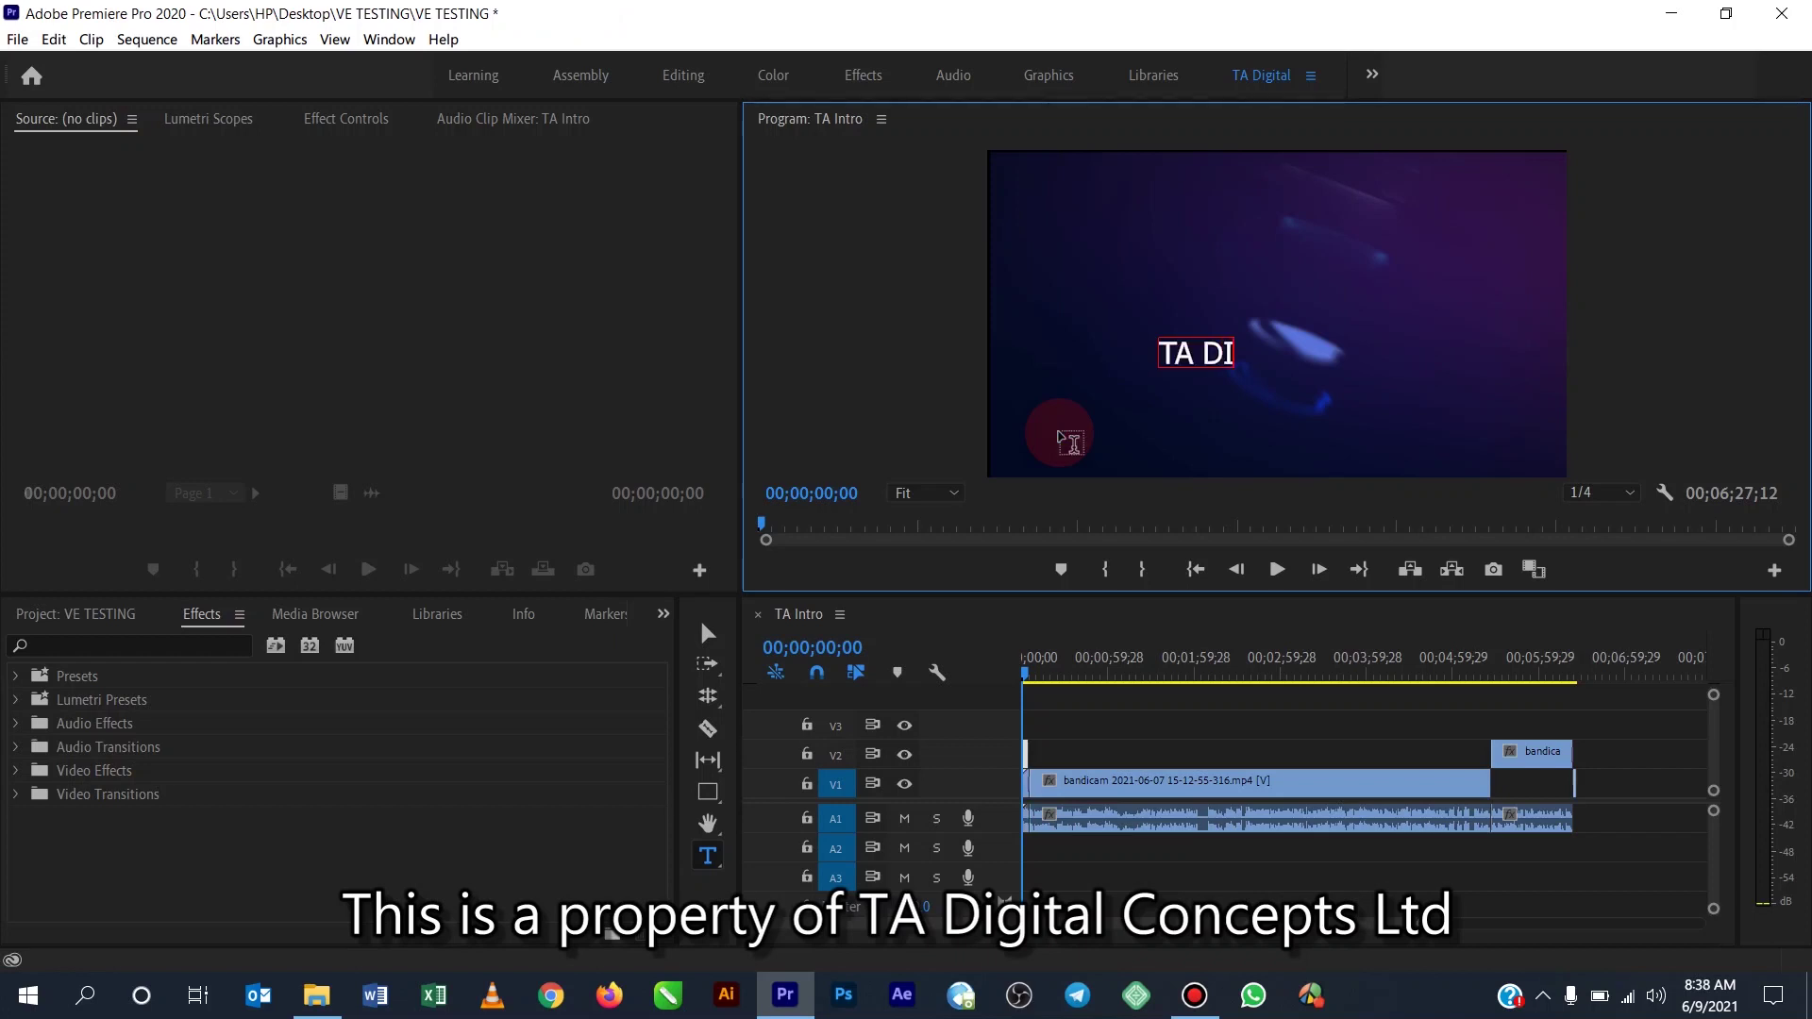
text(GITAL CO)
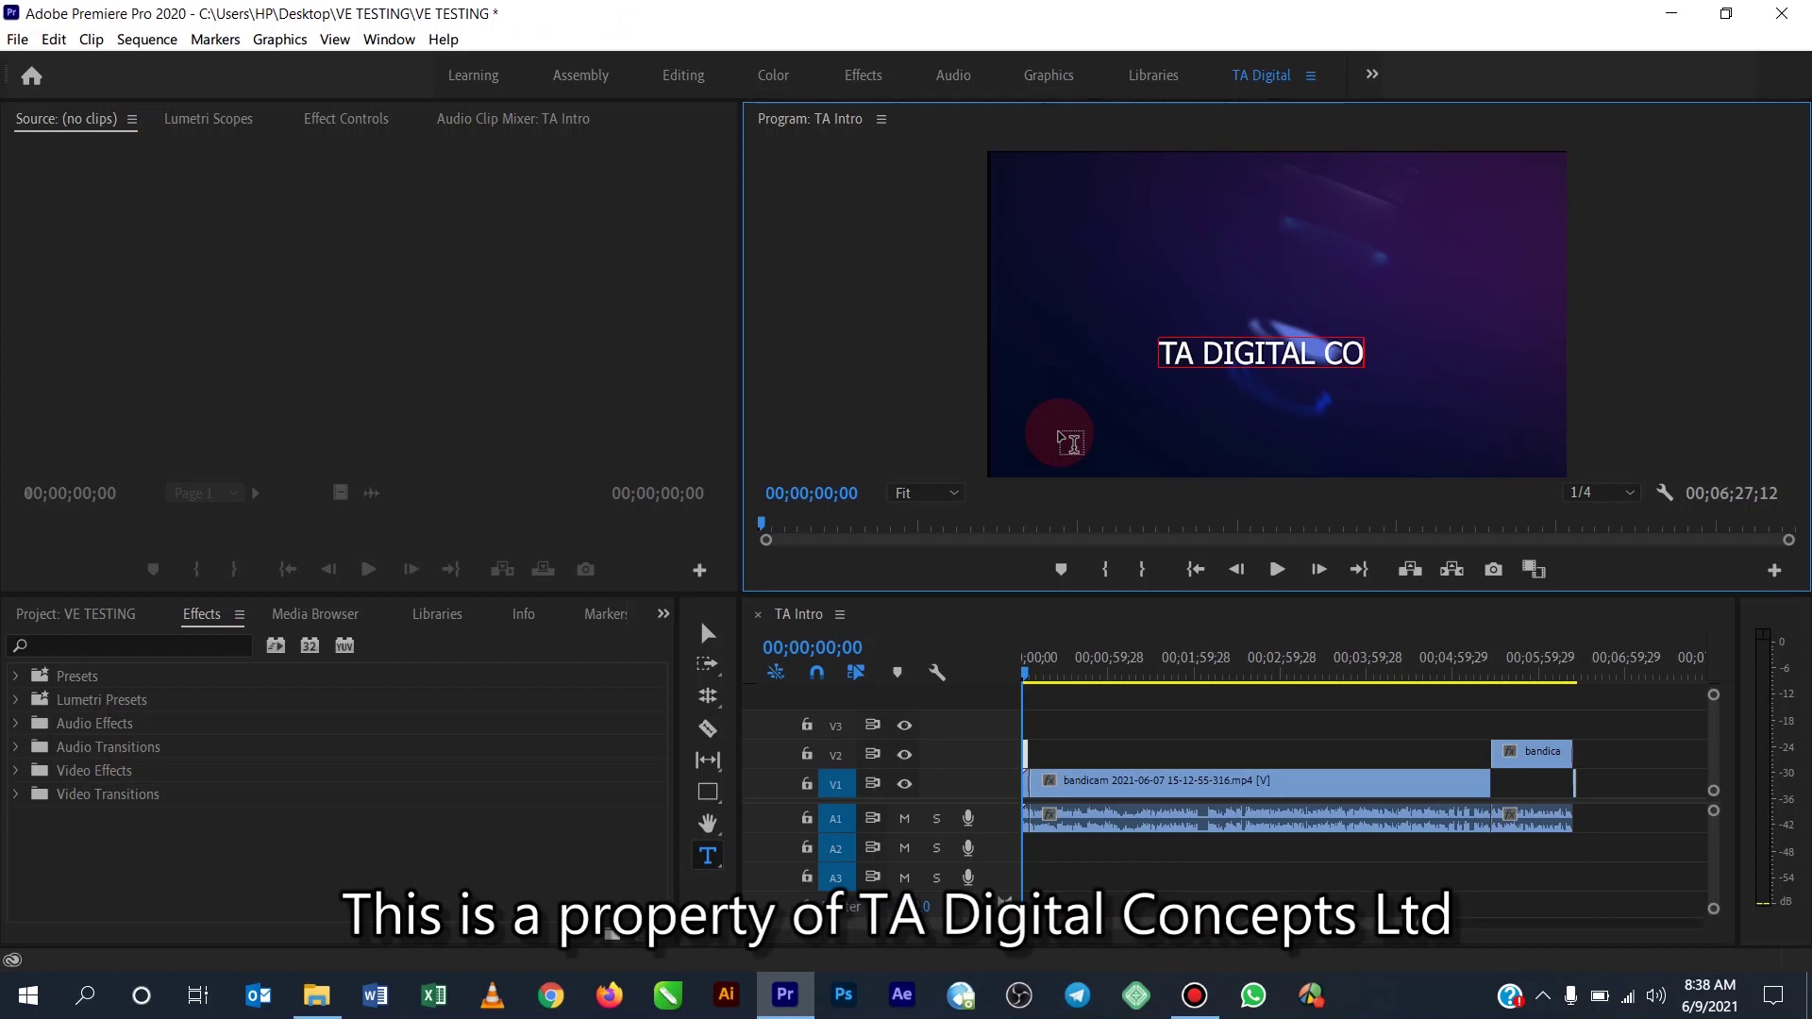
text(NCEPTS)
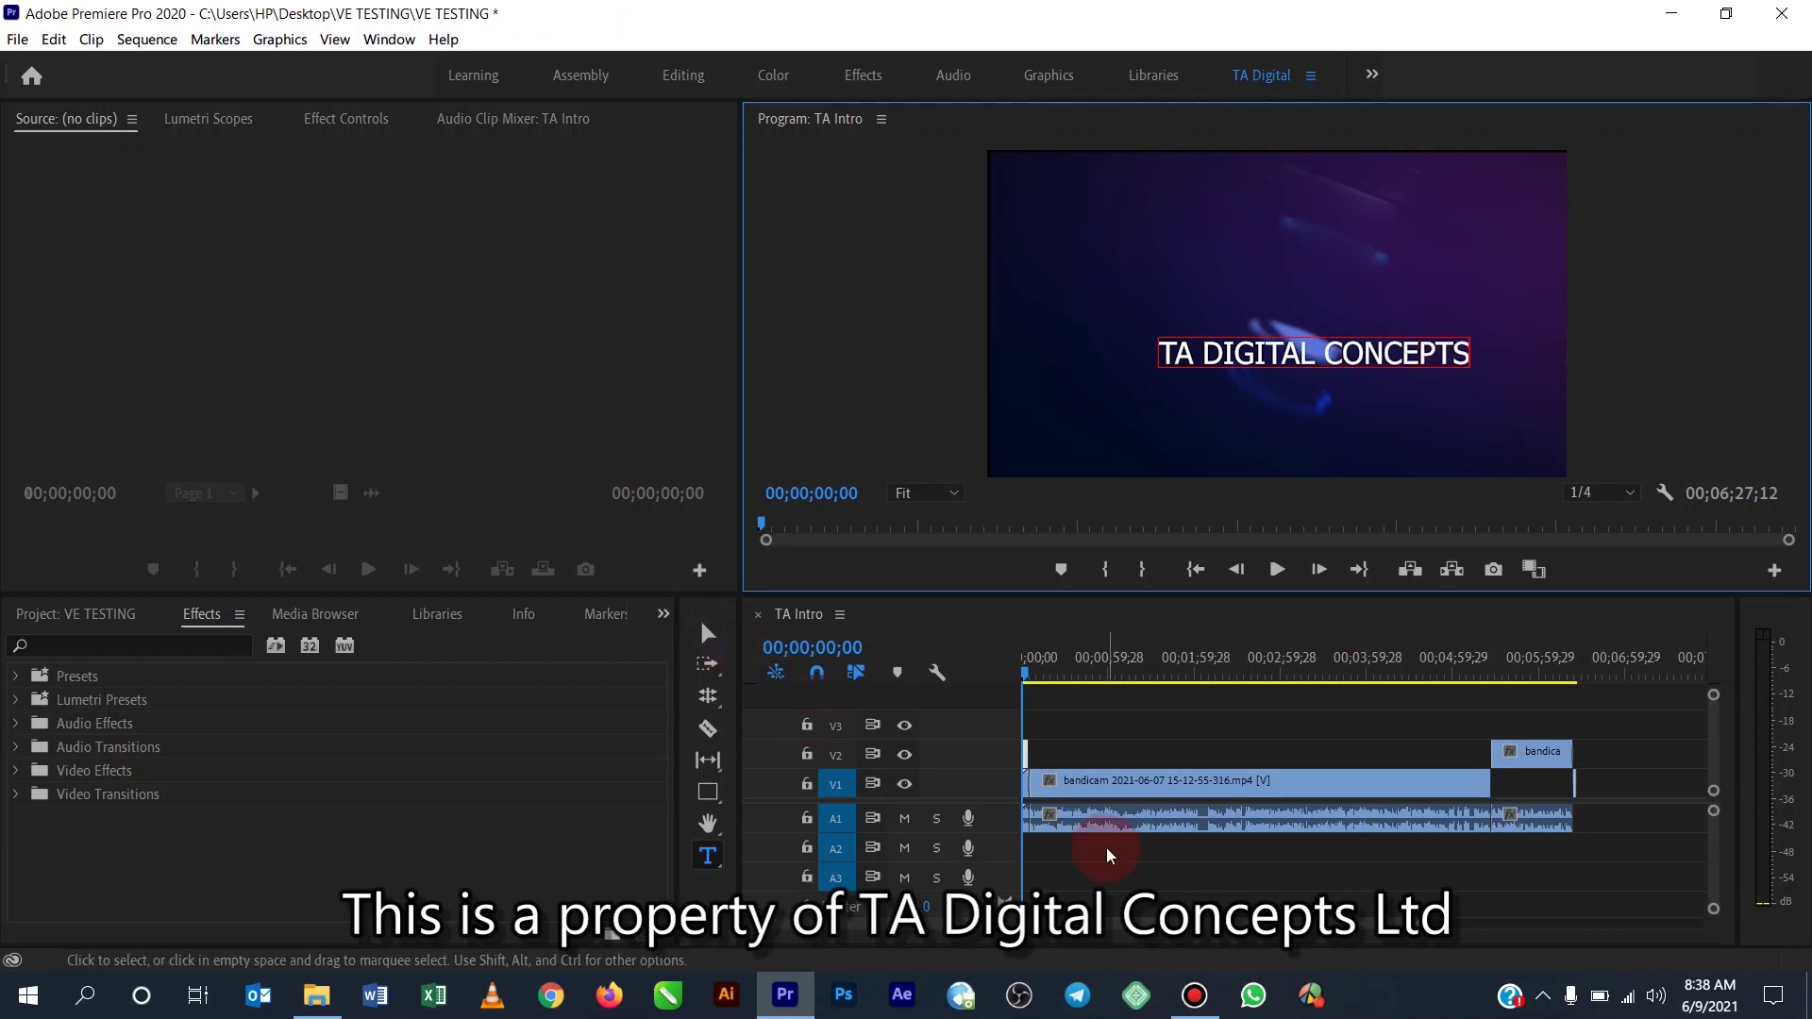
text(V)
Step: Drag the 'TA DIGITAL CONCEPTSV' title down to the lower-left of the frame and deselect it
click(1263, 359)
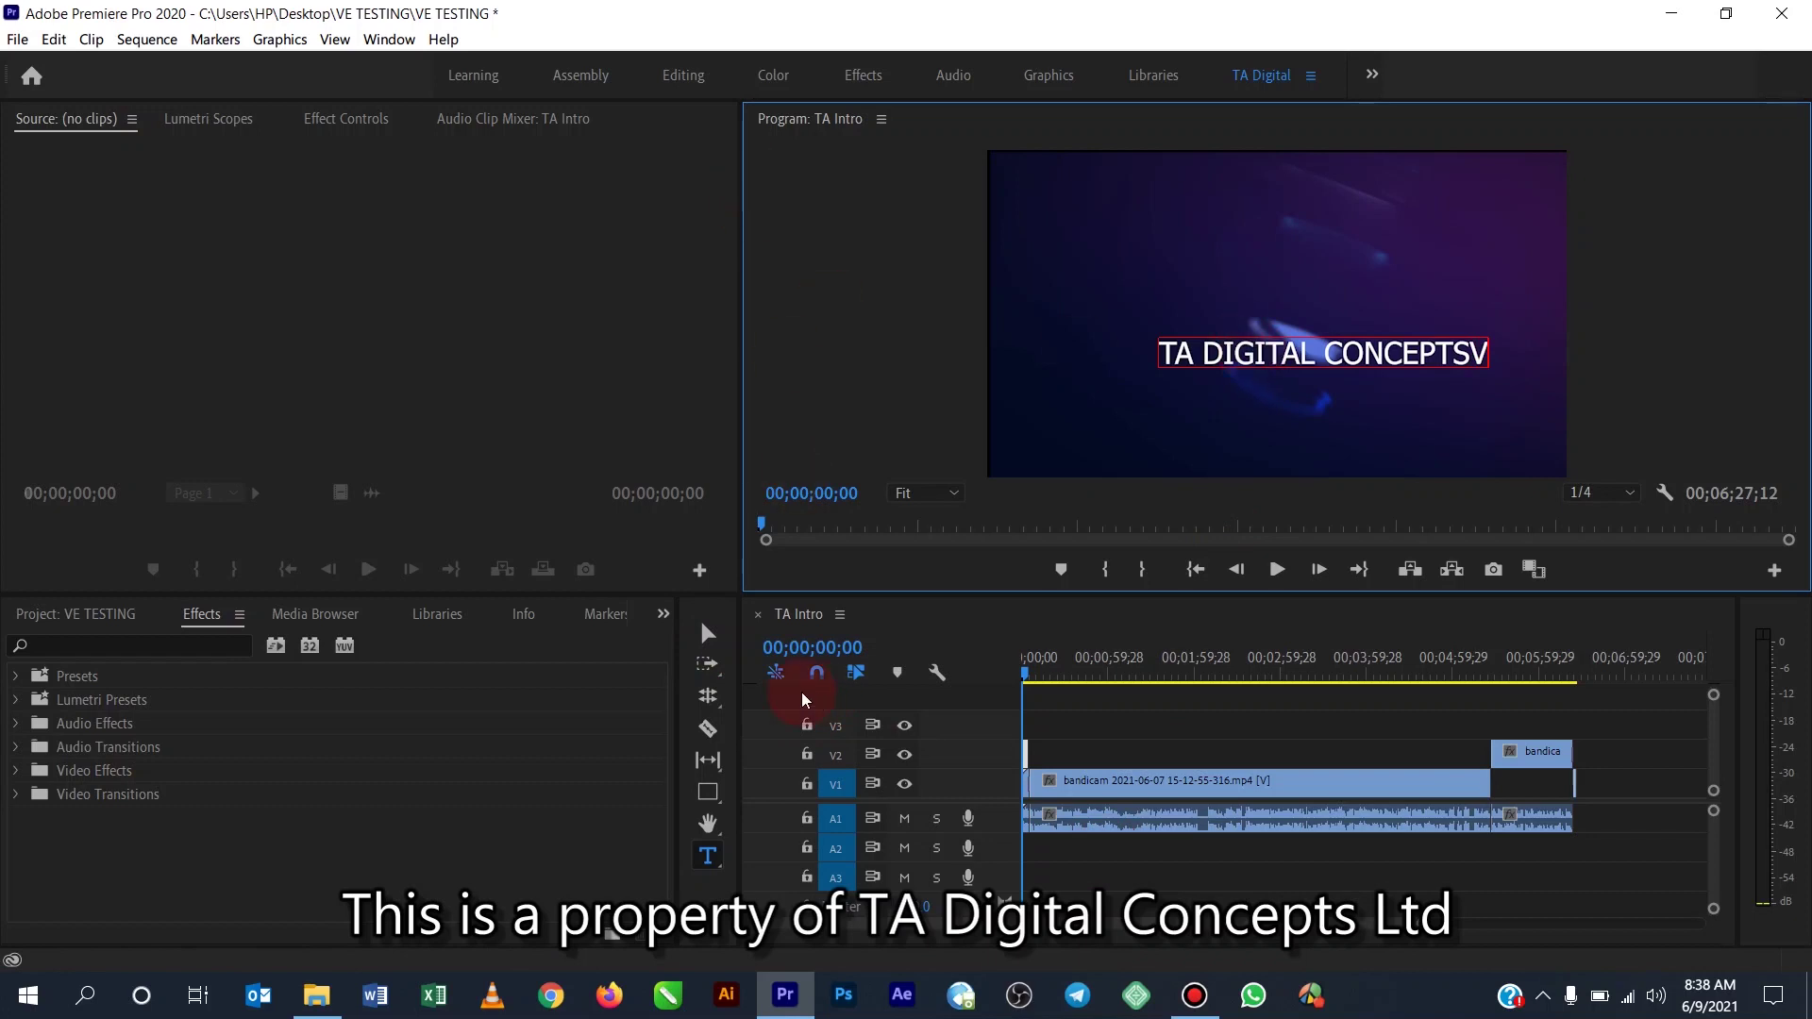
click(708, 633)
click(1121, 411)
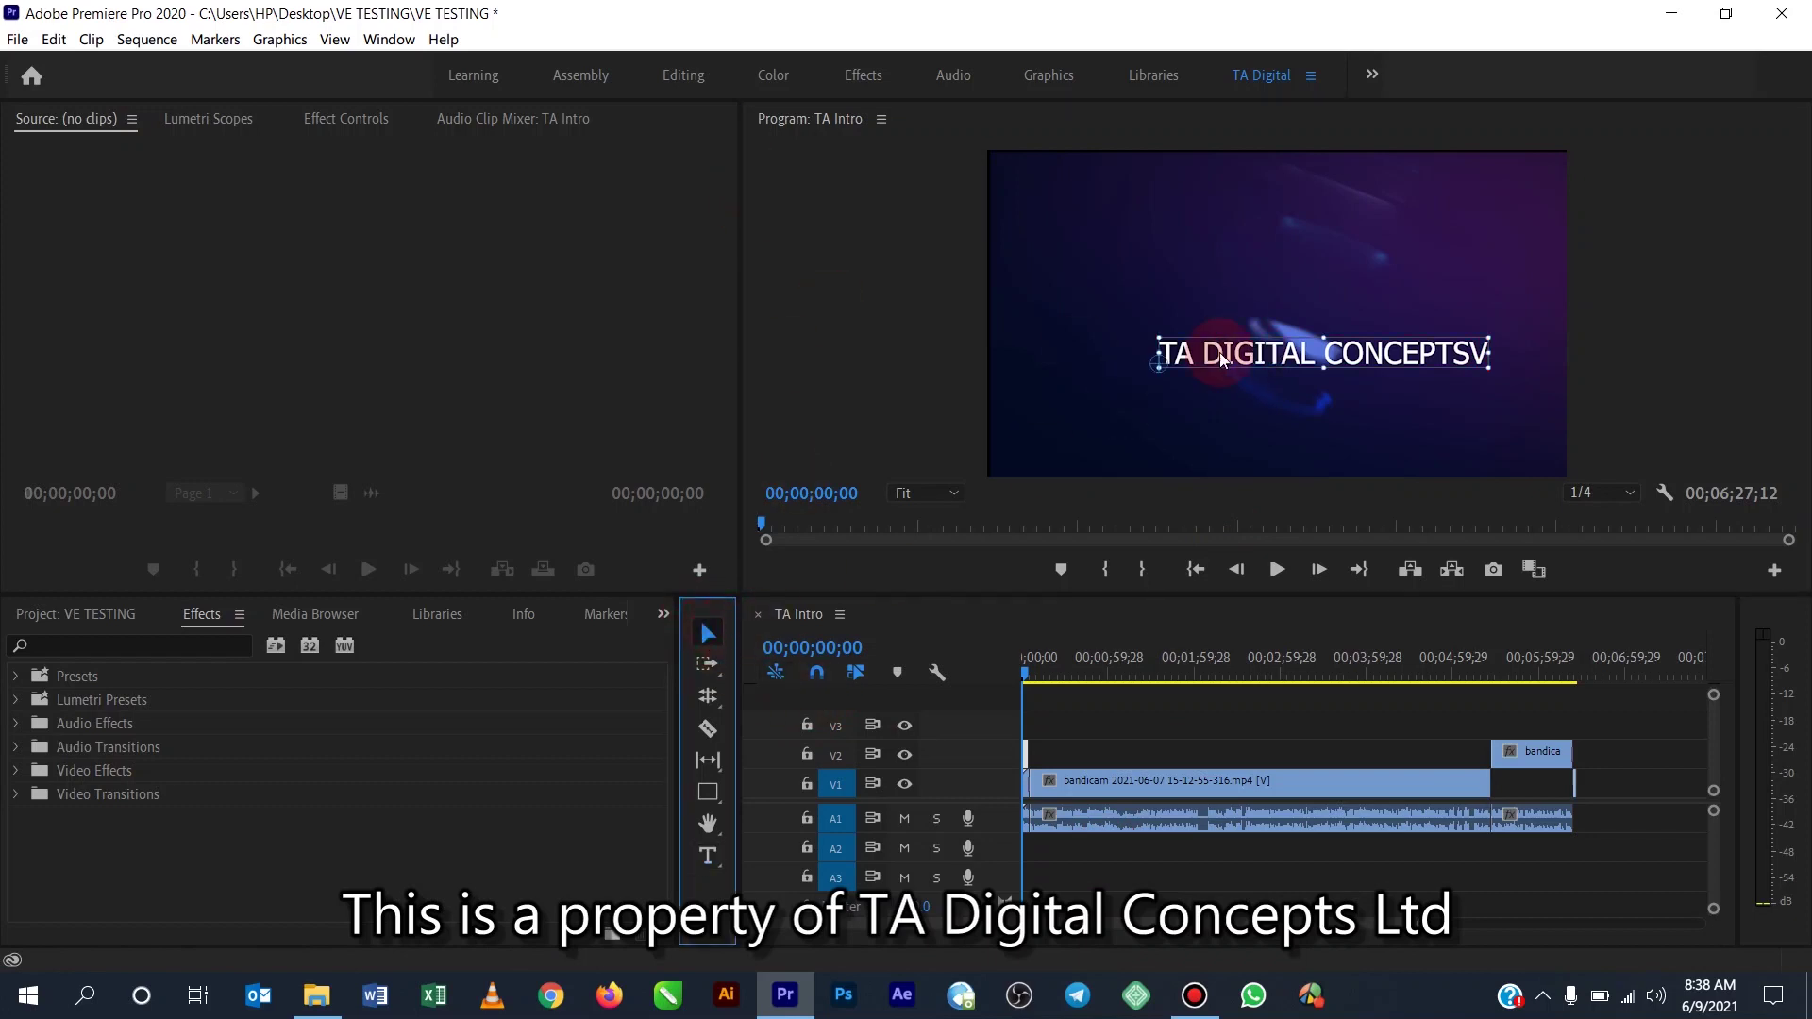
drag(1219, 353, 1080, 436)
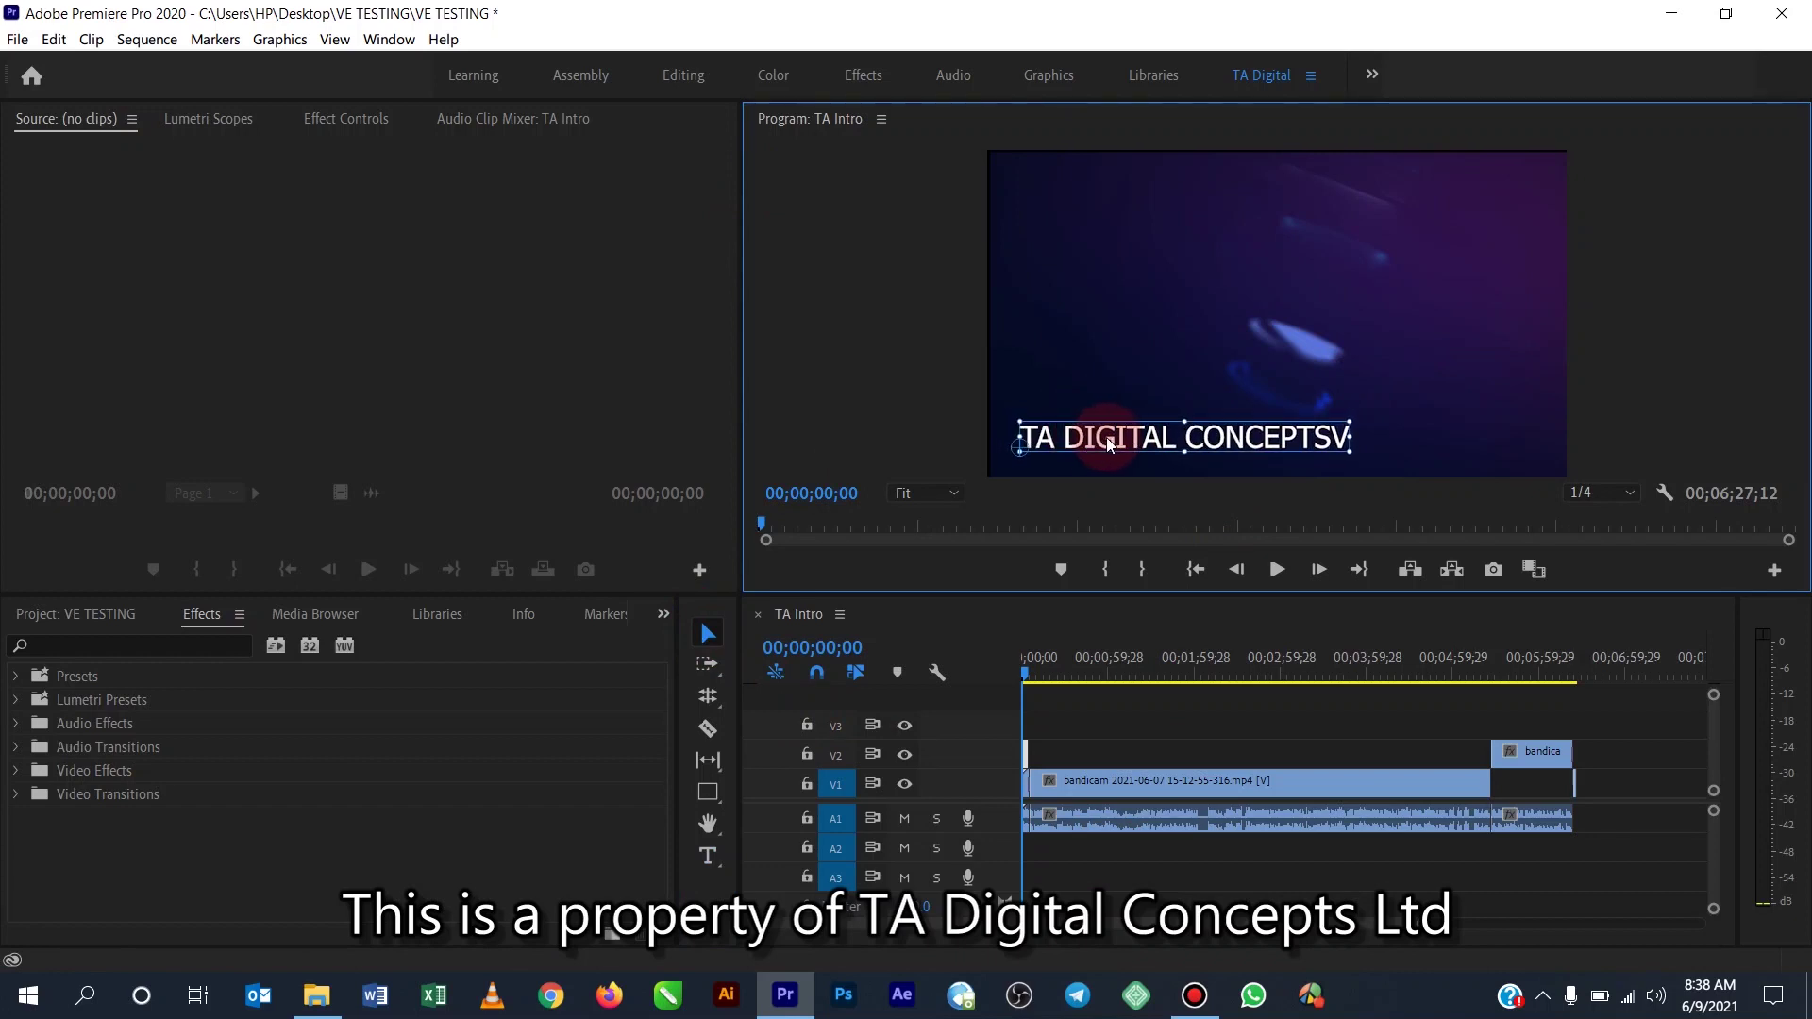
click(988, 434)
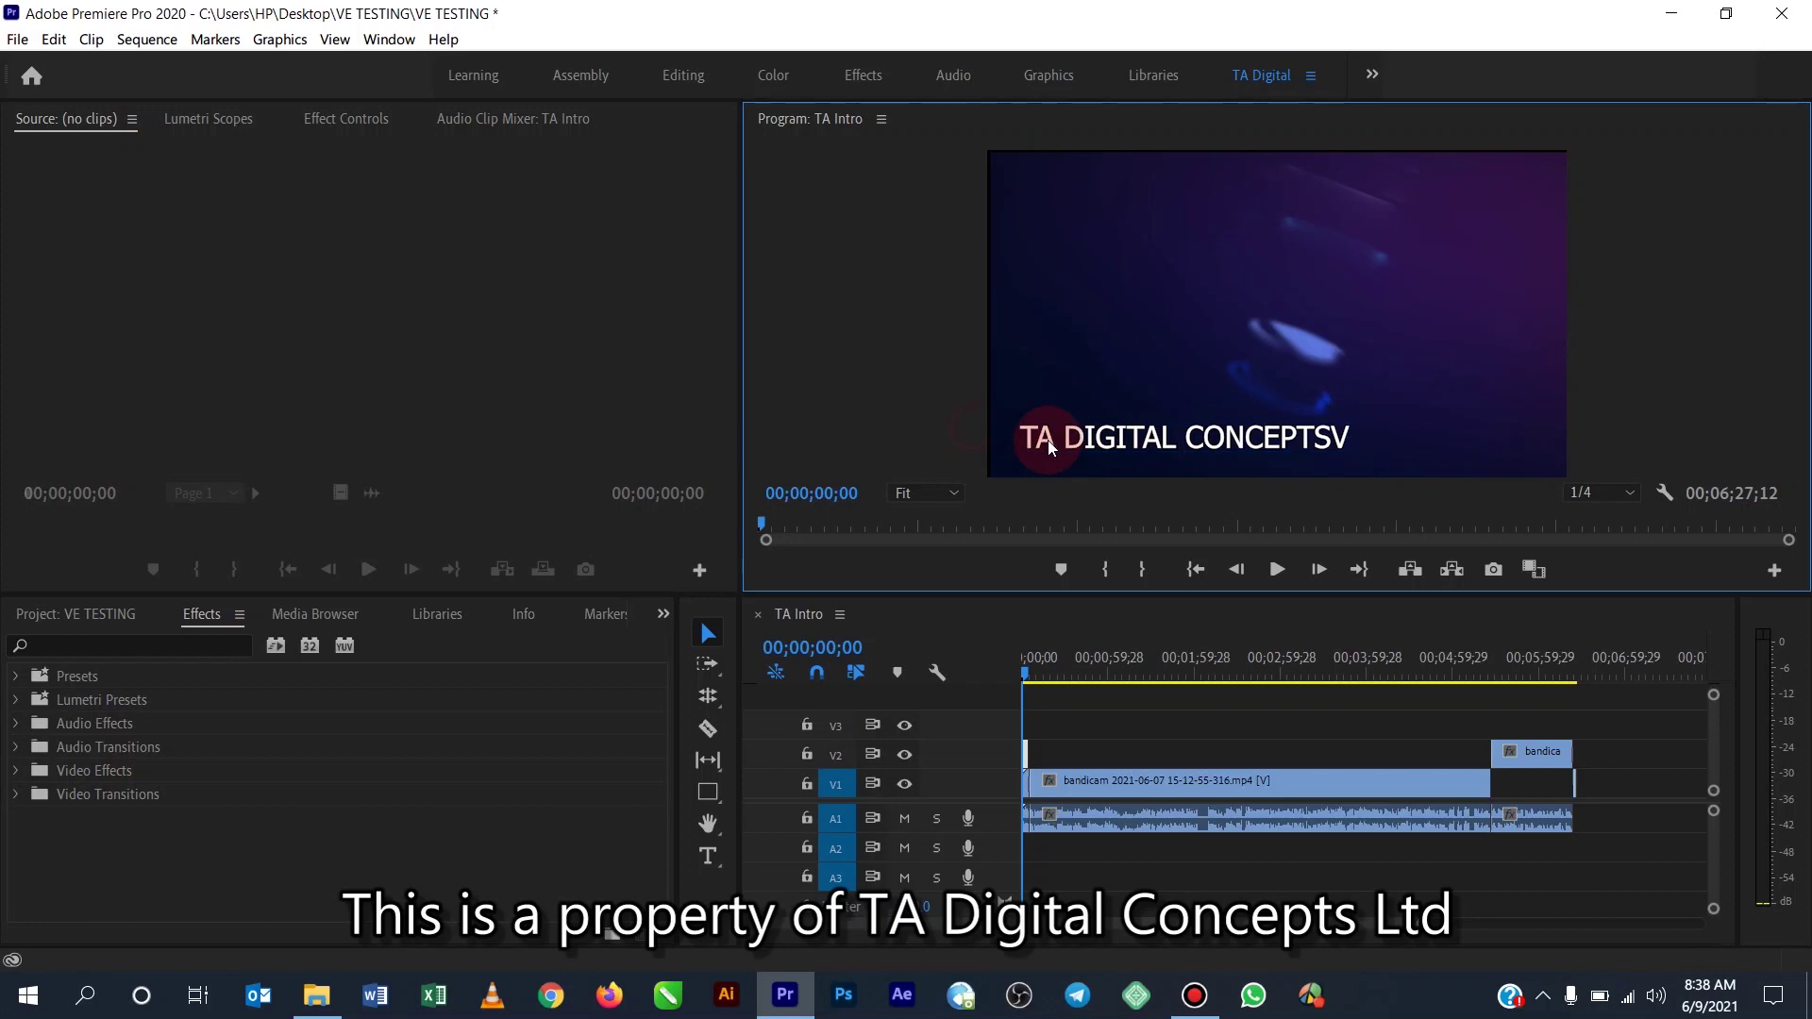
click(718, 861)
drag(719, 863, 797, 879)
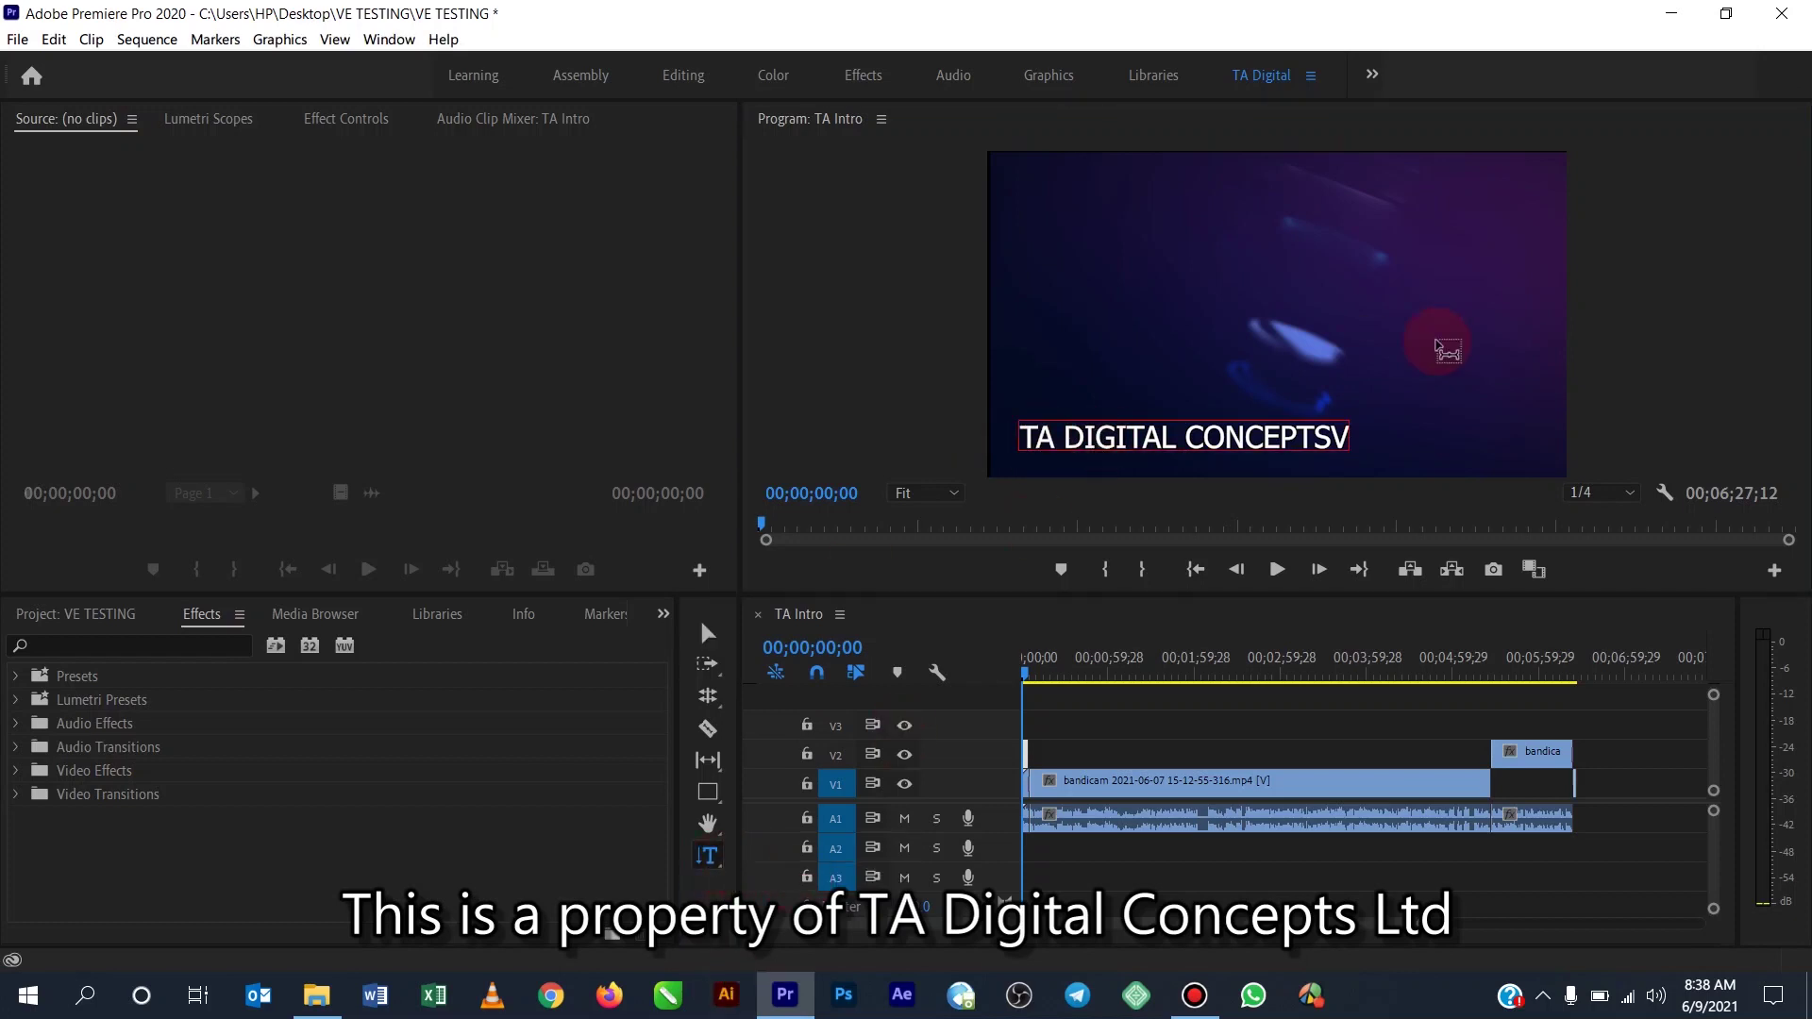
Step: Add vertical 'TA' text on the right side and drag it up above the title
click(1424, 410)
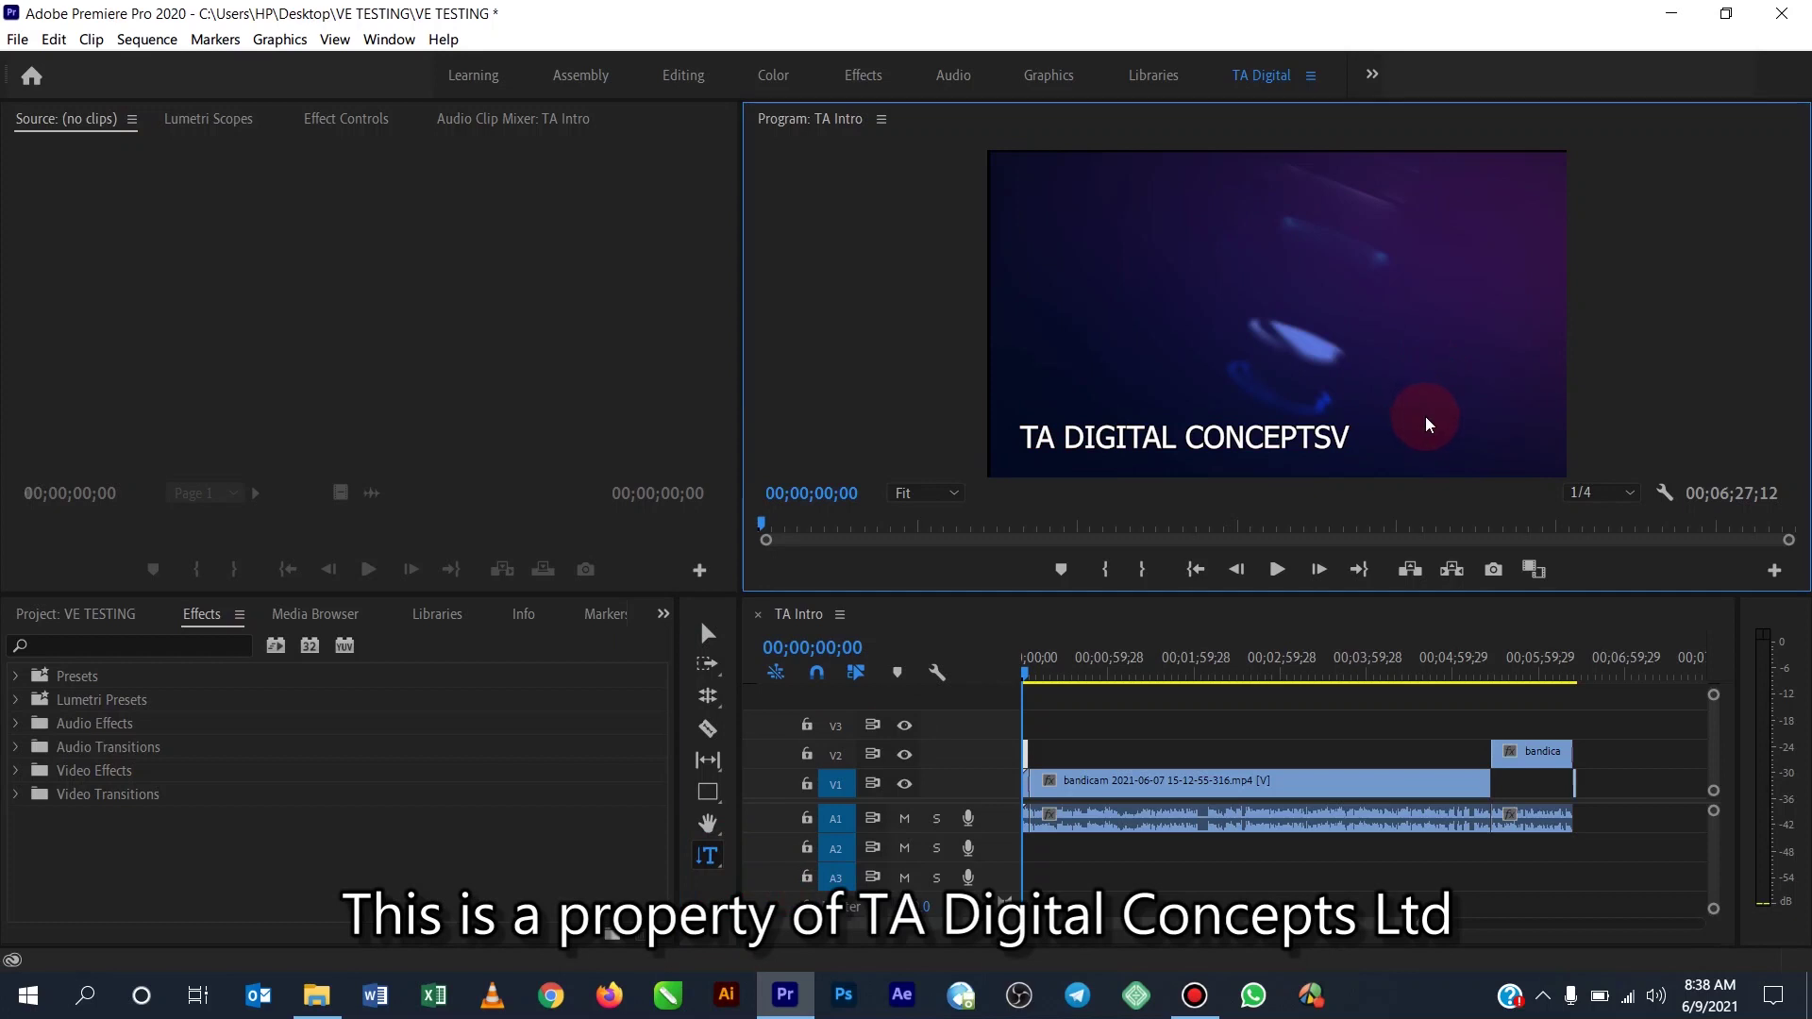
click(1405, 416)
text(TA)
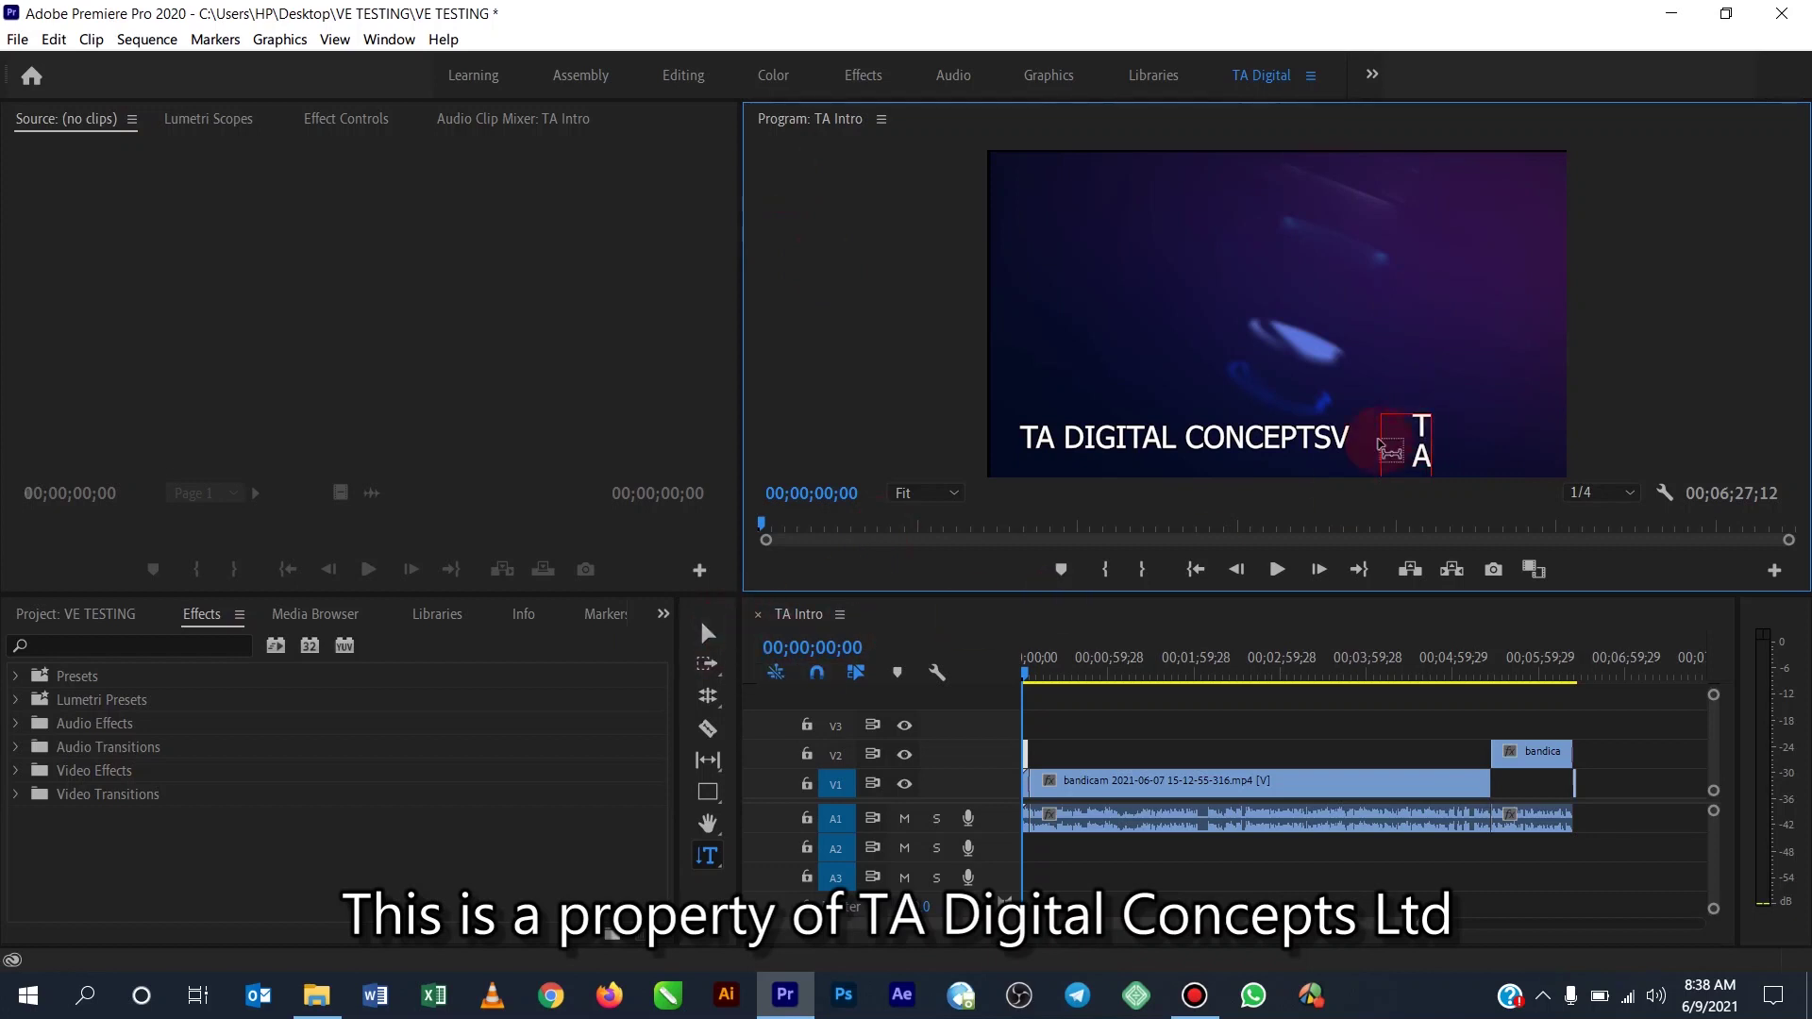
click(705, 638)
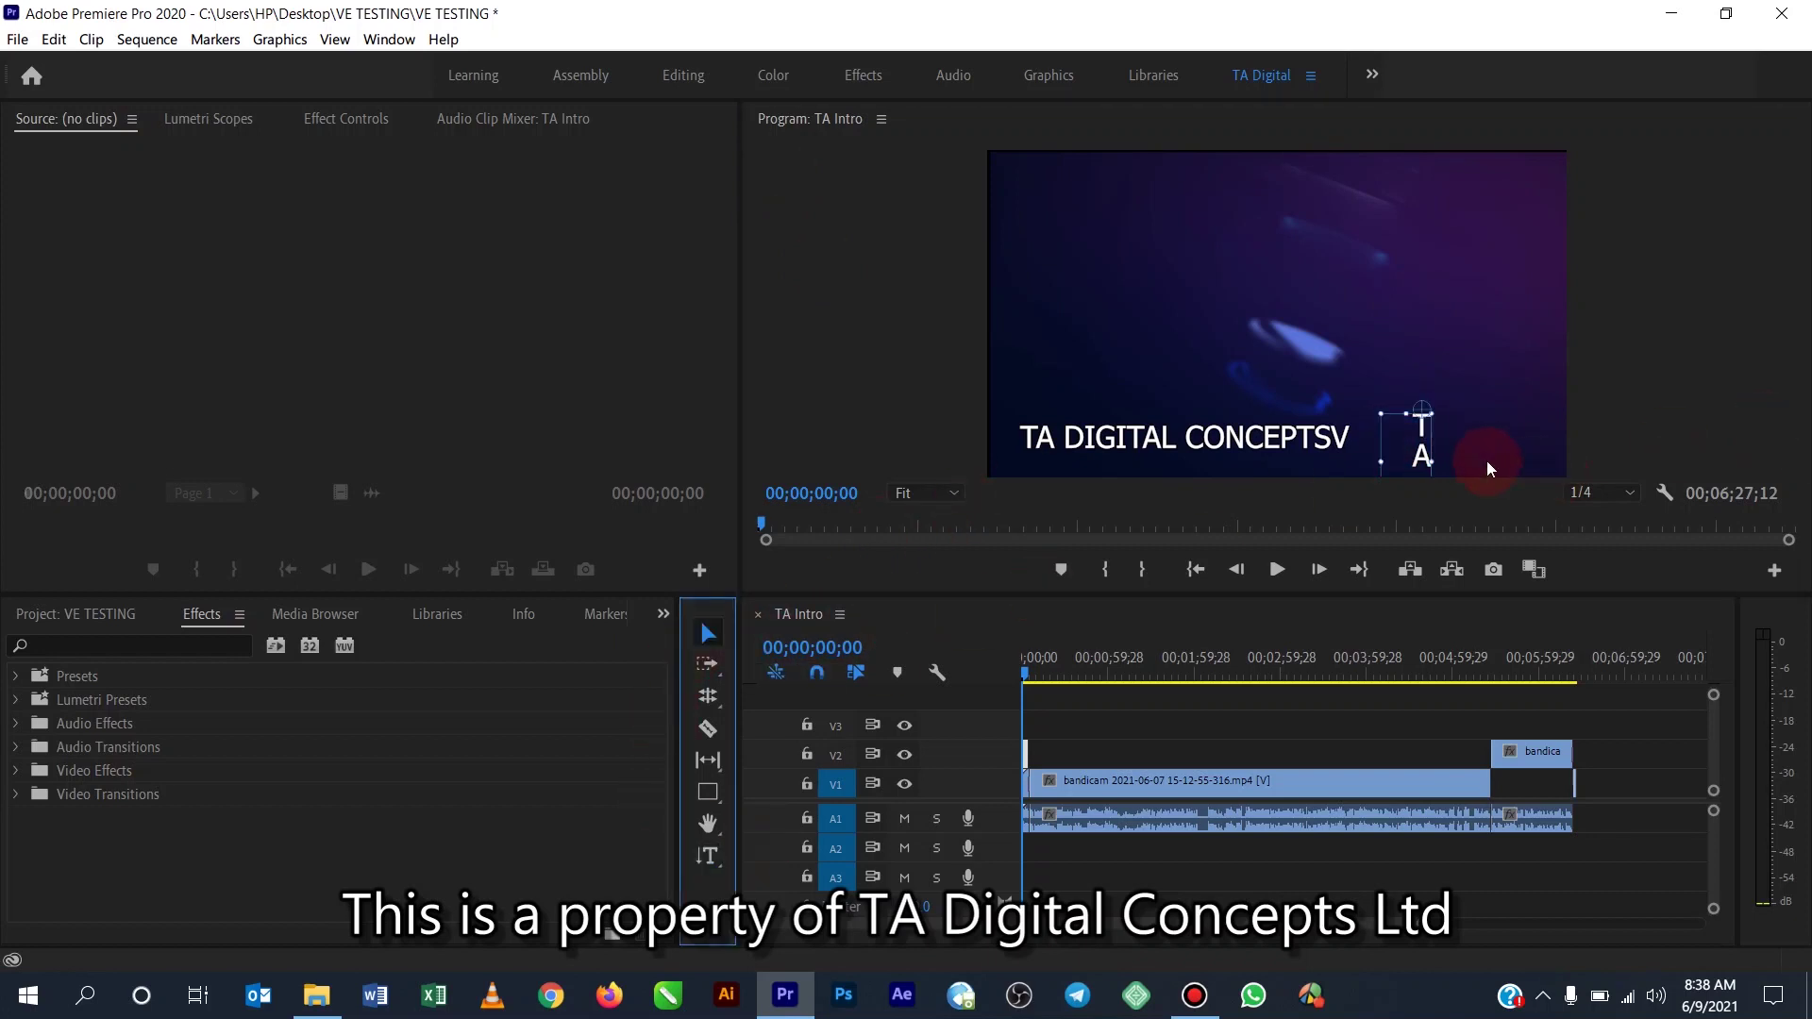
drag(1416, 434, 1389, 308)
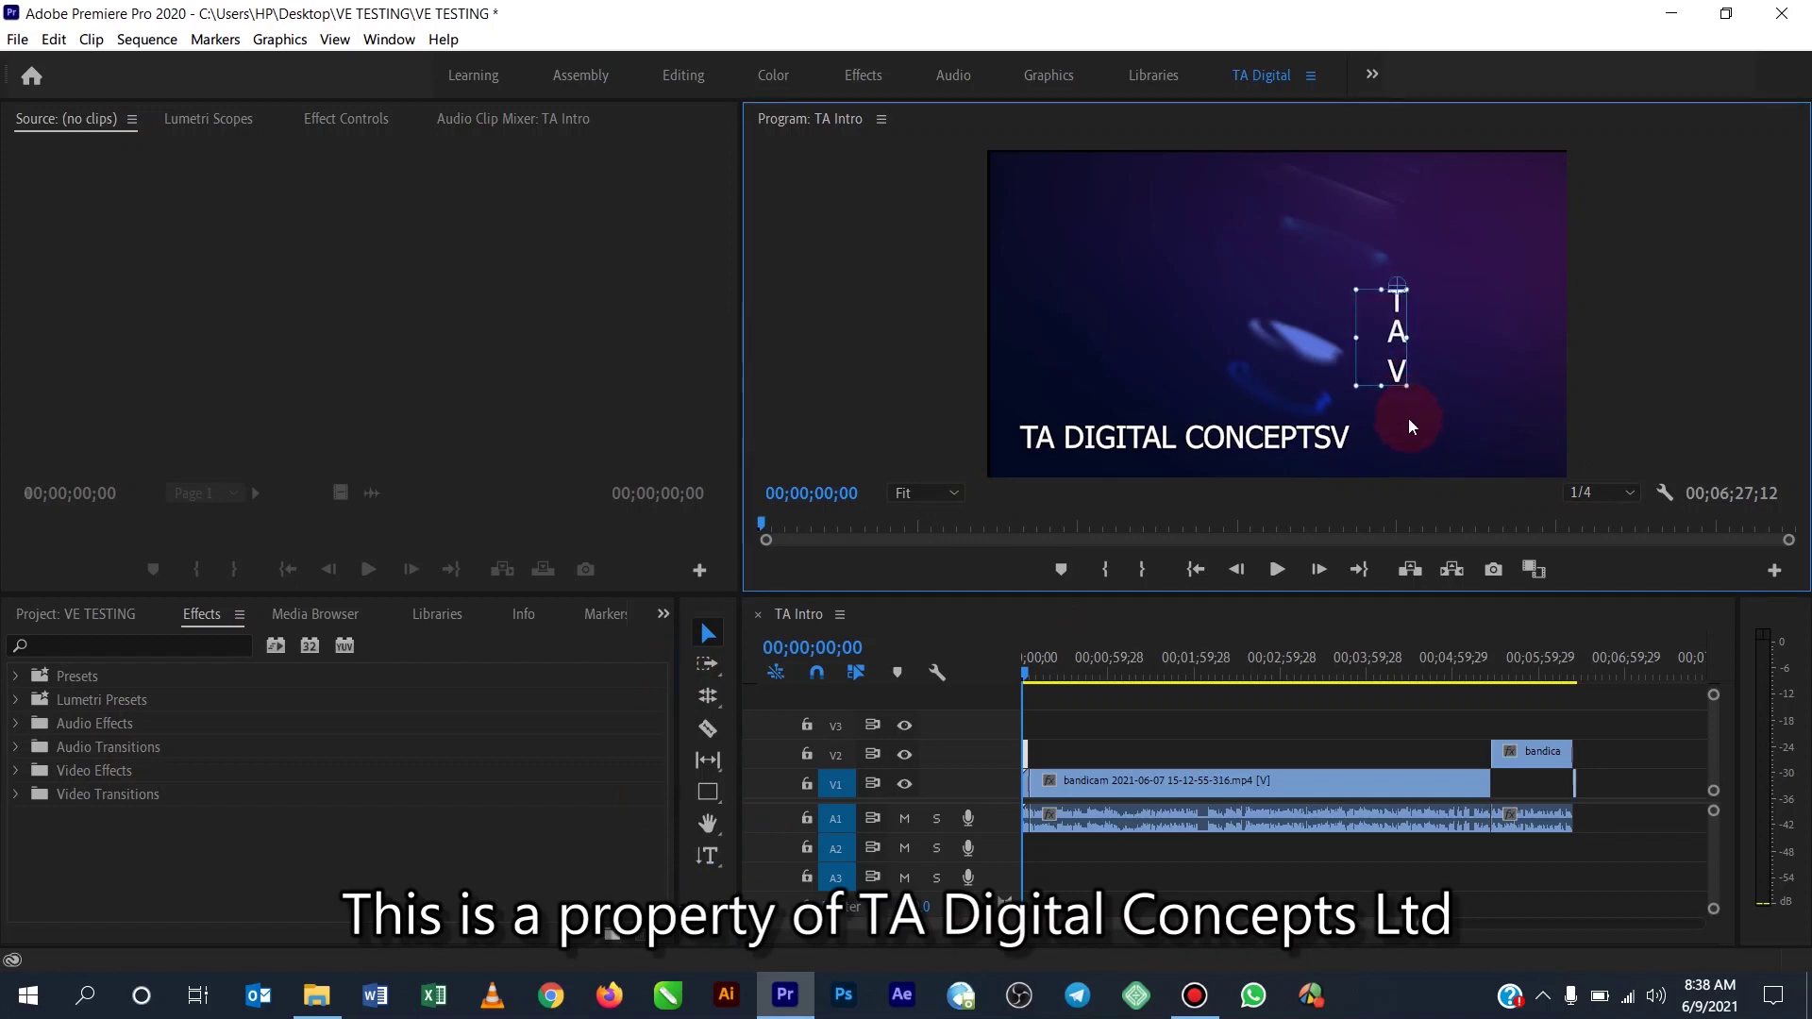
click(717, 868)
click(718, 869)
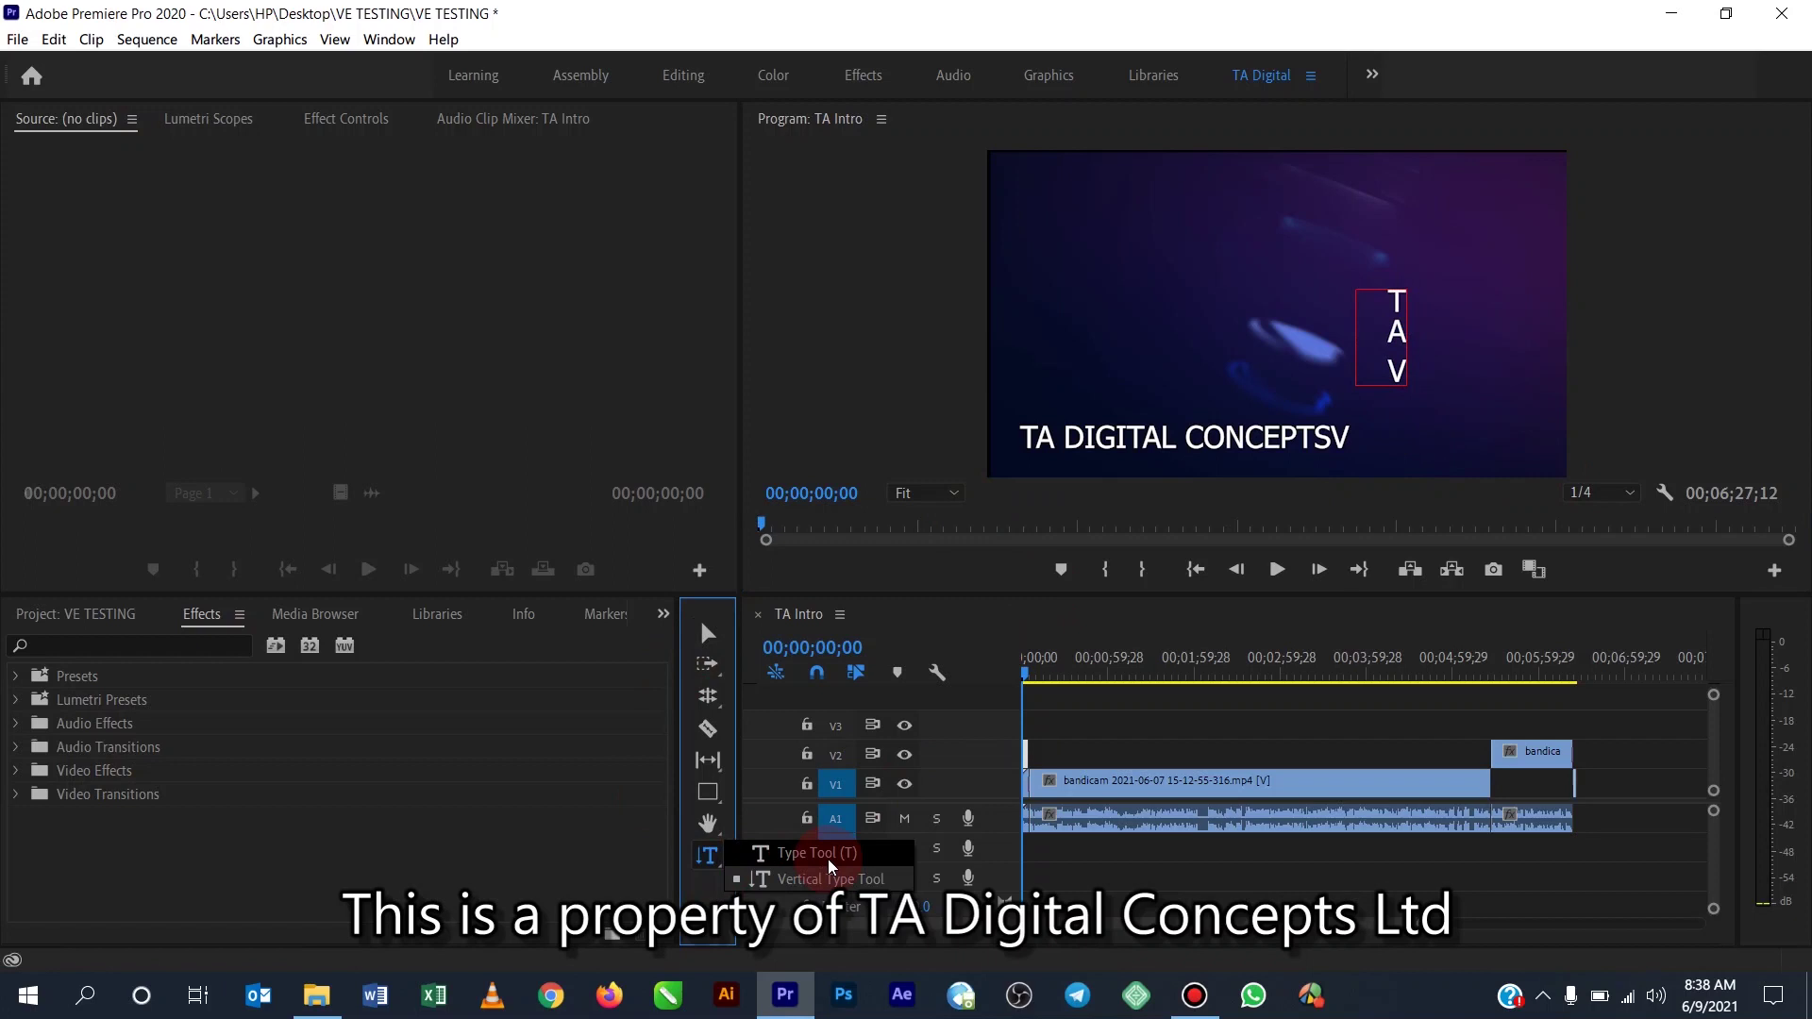
mouse_move(829, 858)
mouse_down()
mouse_move(812, 867)
mouse_move(902, 436)
mouse_up()
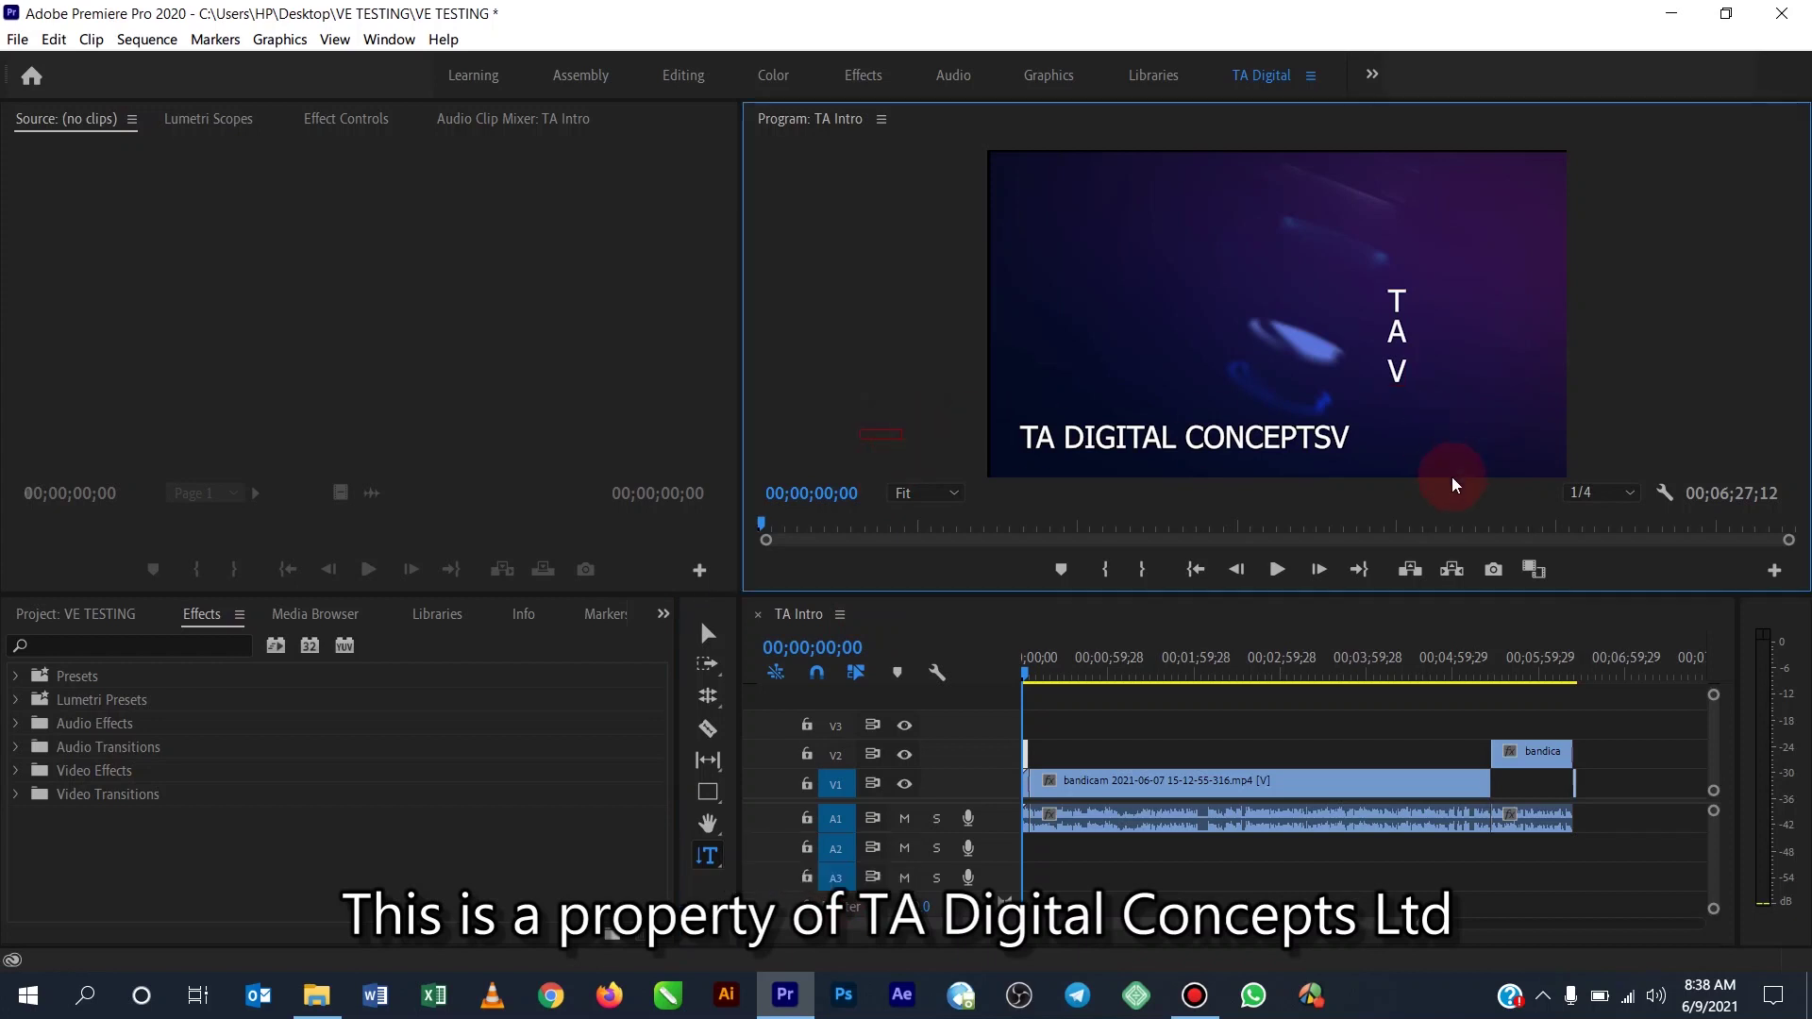